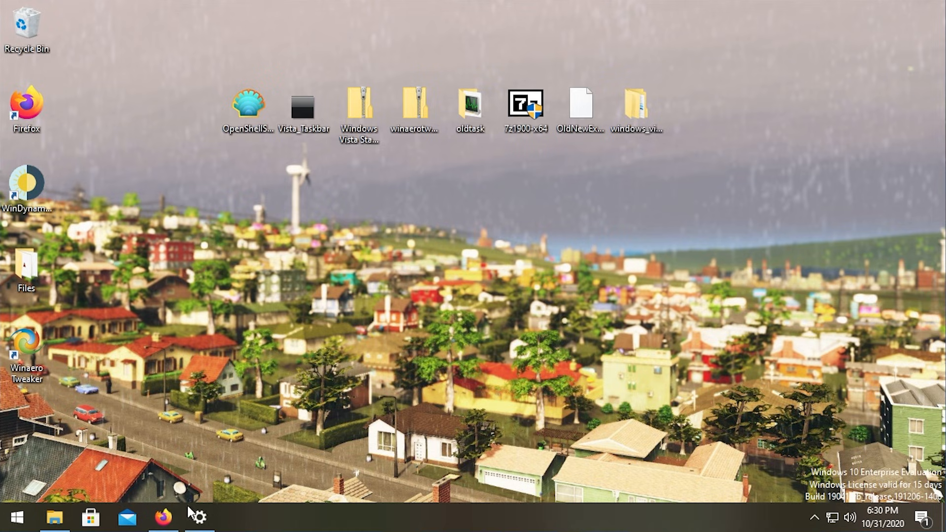
Switch to Firefox and set the open Vista wallpaper image as the desktop background with the Stretch position
click(171, 513)
click(410, 257)
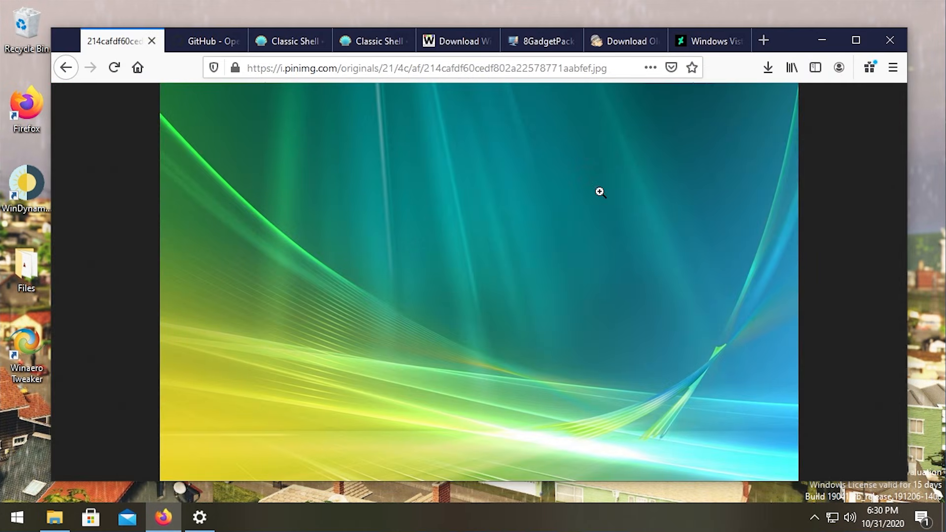
right_click(393, 207)
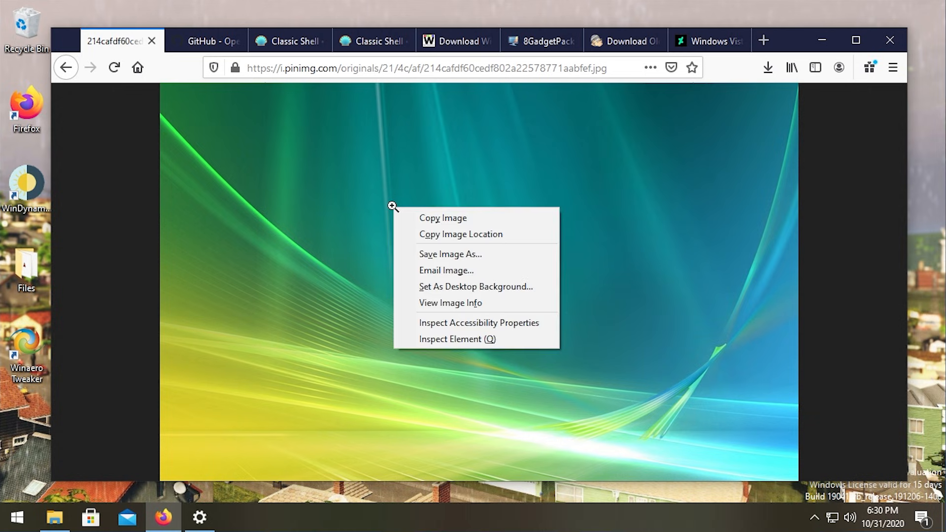
click(499, 280)
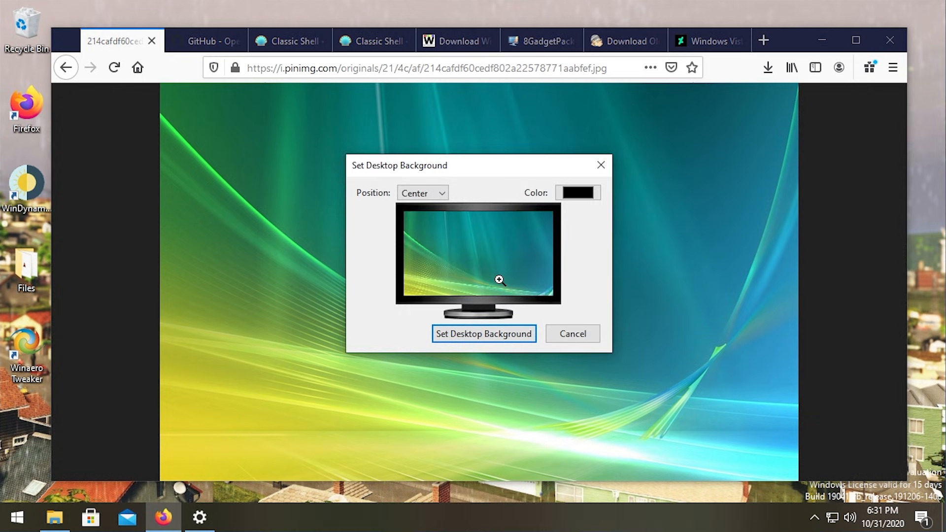
click(416, 189)
click(427, 238)
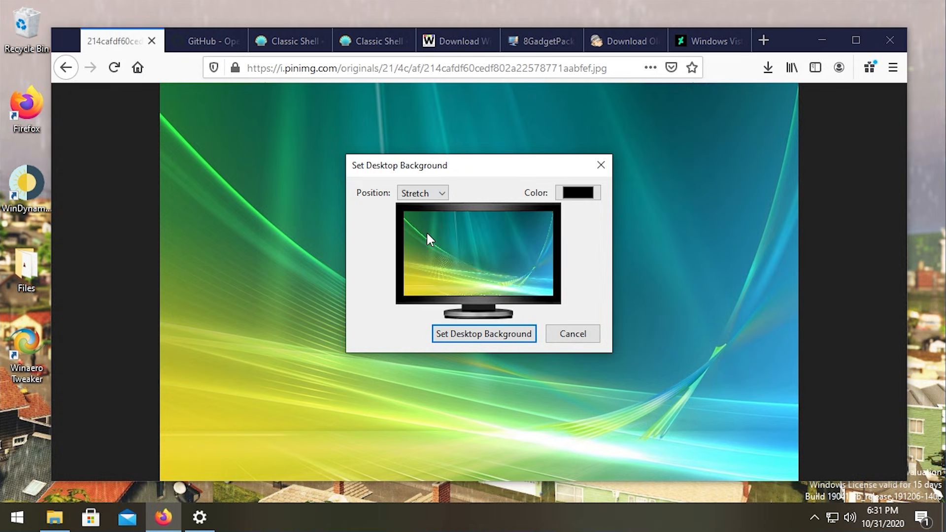
click(493, 337)
click(822, 35)
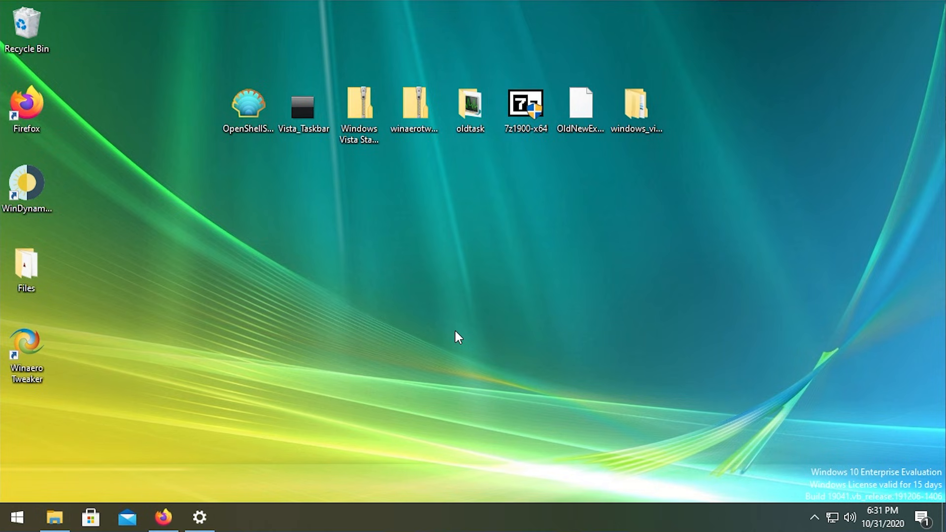
Open the Open-Shell-Menu repository on GitHub in Firefox and view its releases page at version 4.4.160
click(173, 513)
click(189, 41)
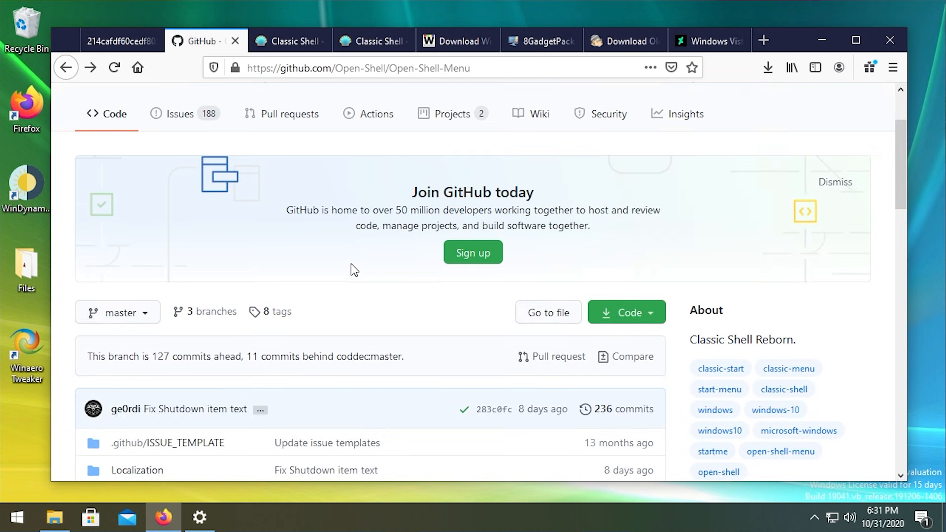
scroll(352, 269, up, 2)
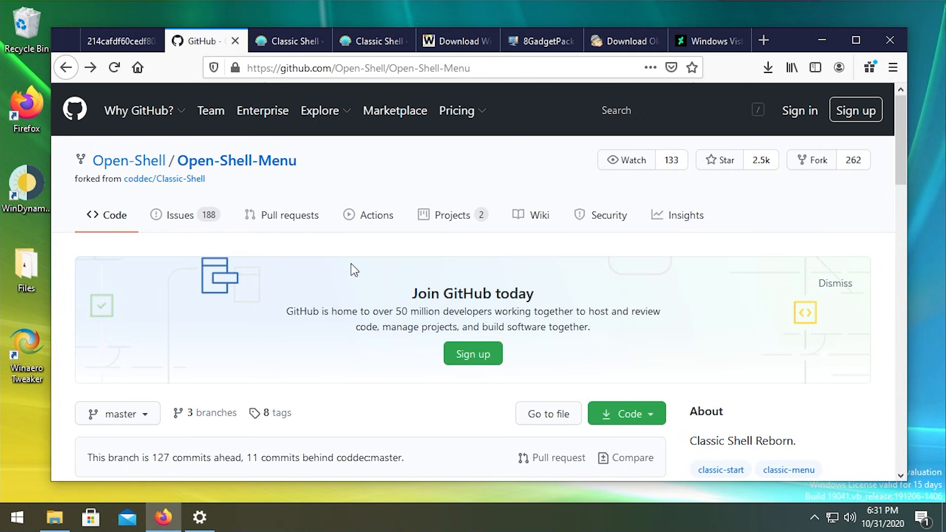
scroll(351, 266, down, 7)
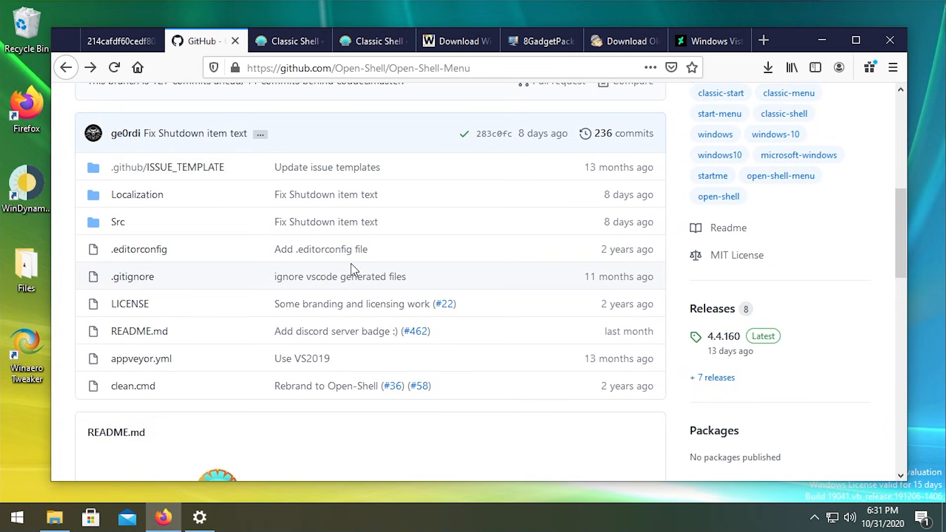
scroll(351, 267, down, 6)
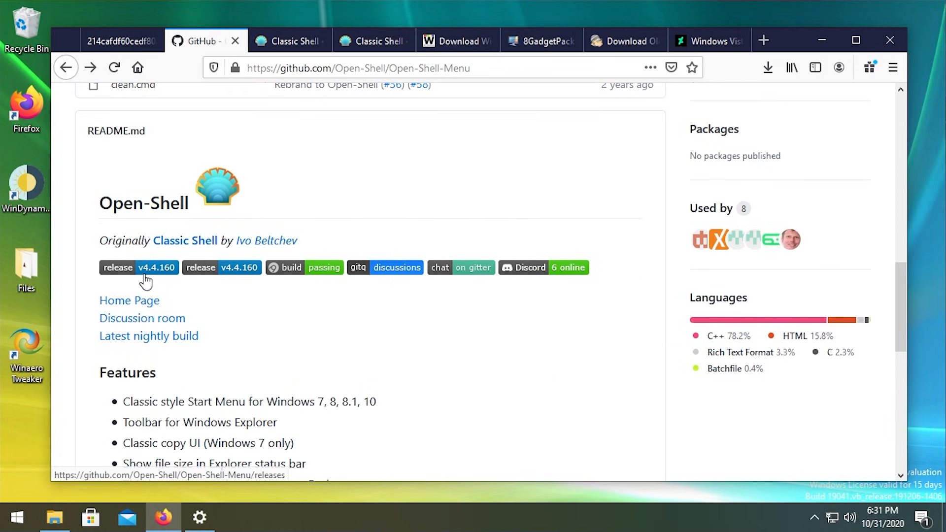
click(155, 275)
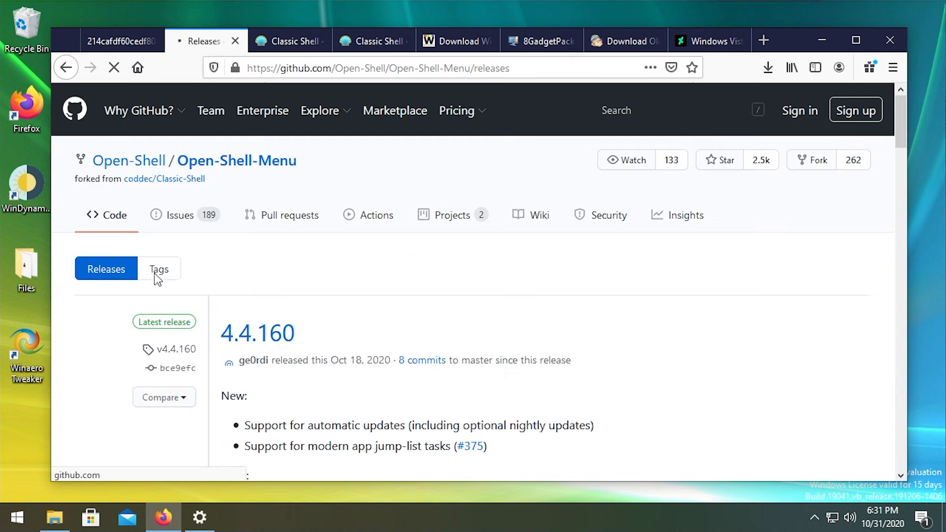
scroll(180, 281, down, 5)
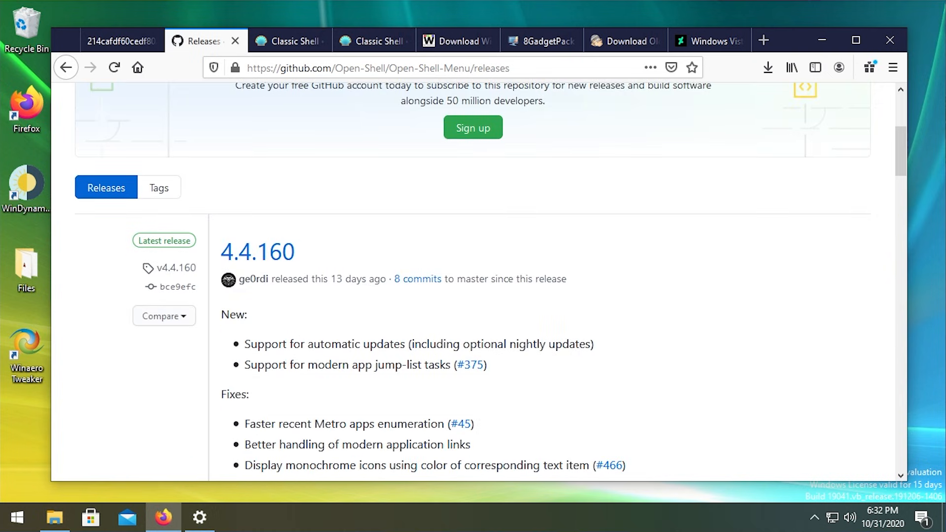
mouse_move(345, 280)
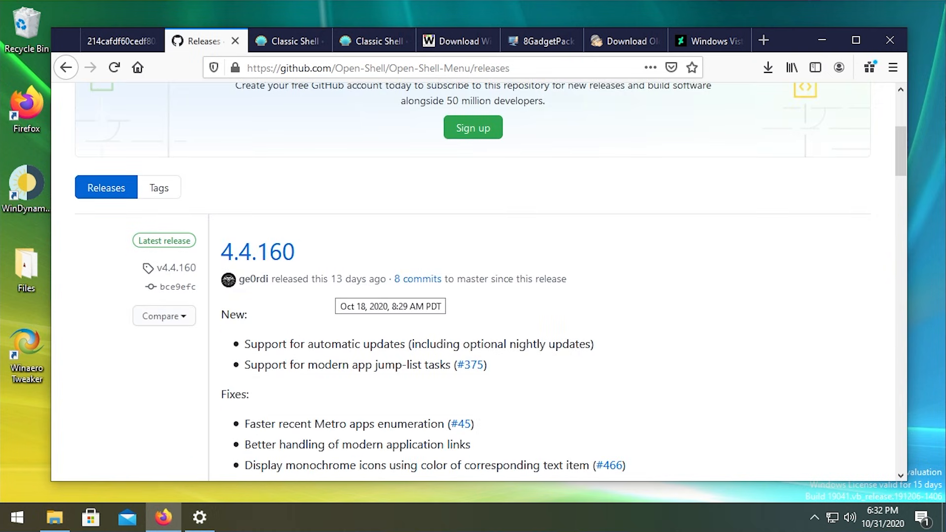
scroll(345, 280, down, 2)
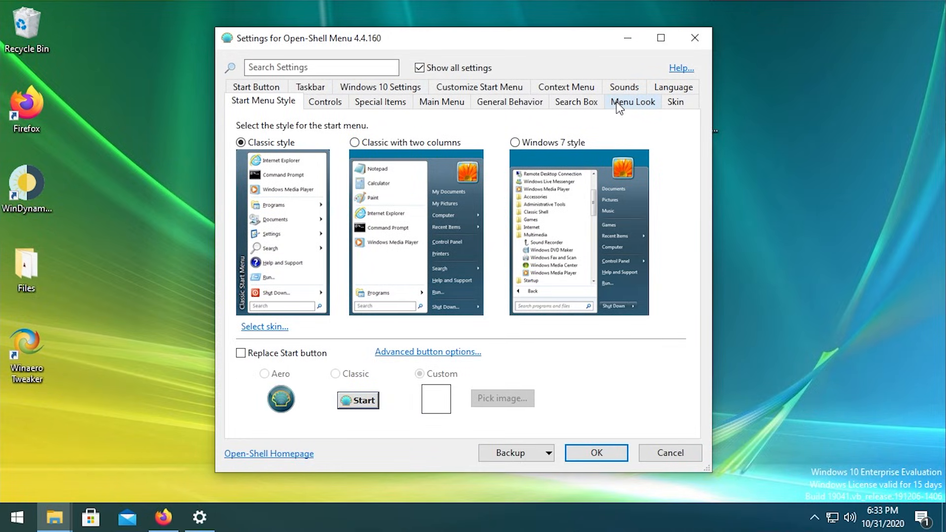
Set the start menu to Windows 7 style and open its skin selection
click(446, 103)
click(271, 105)
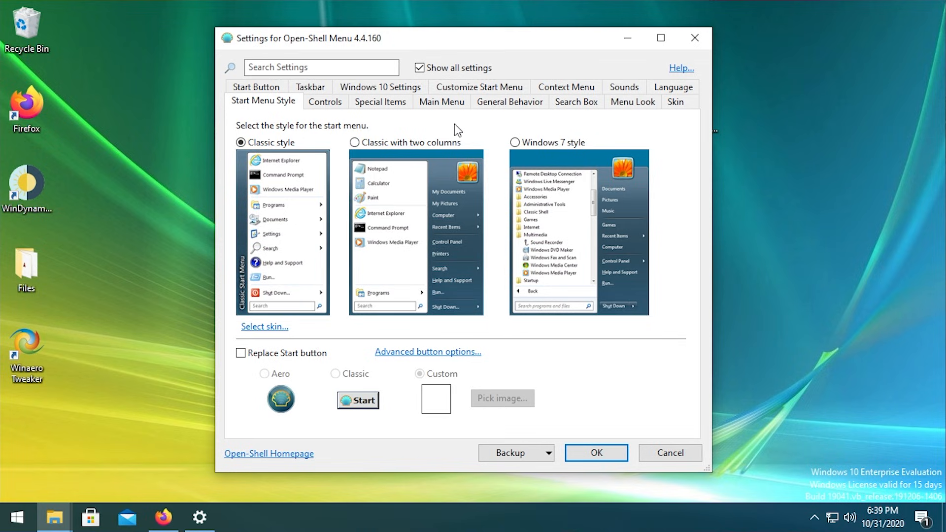
click(577, 200)
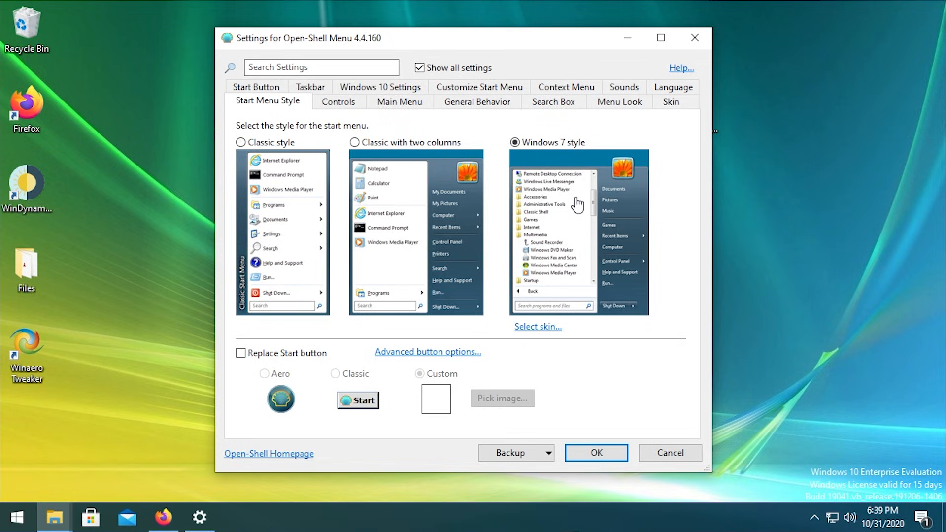
click(537, 327)
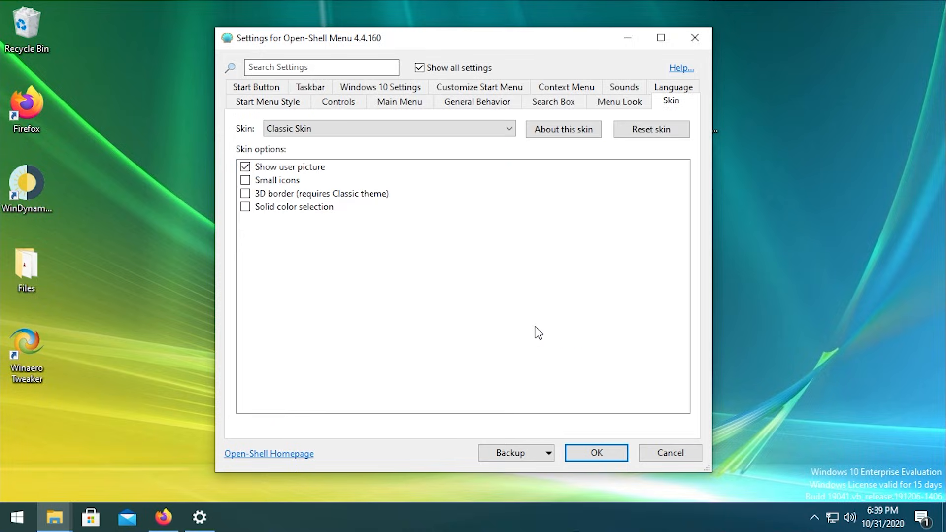
Try the Windows Aero skin, switch to Classic Skin and preview it in the Start menu
click(288, 129)
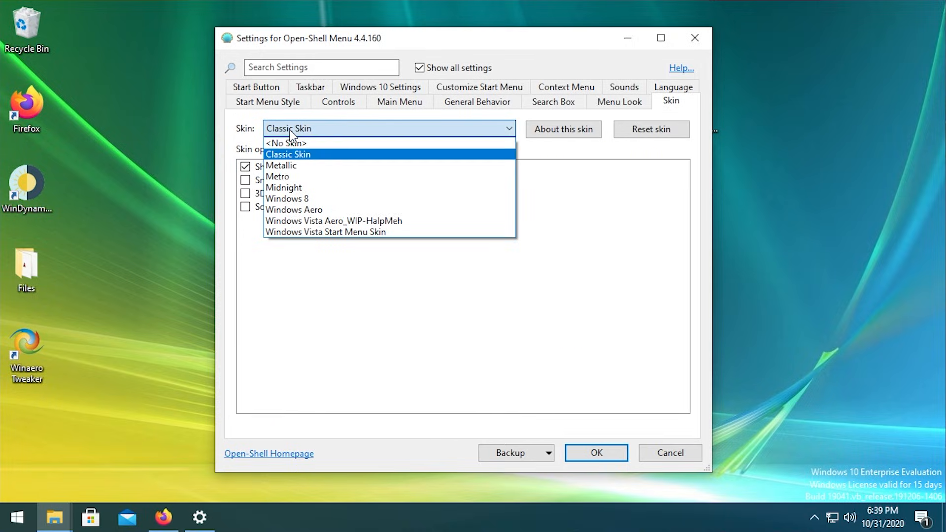
click(319, 209)
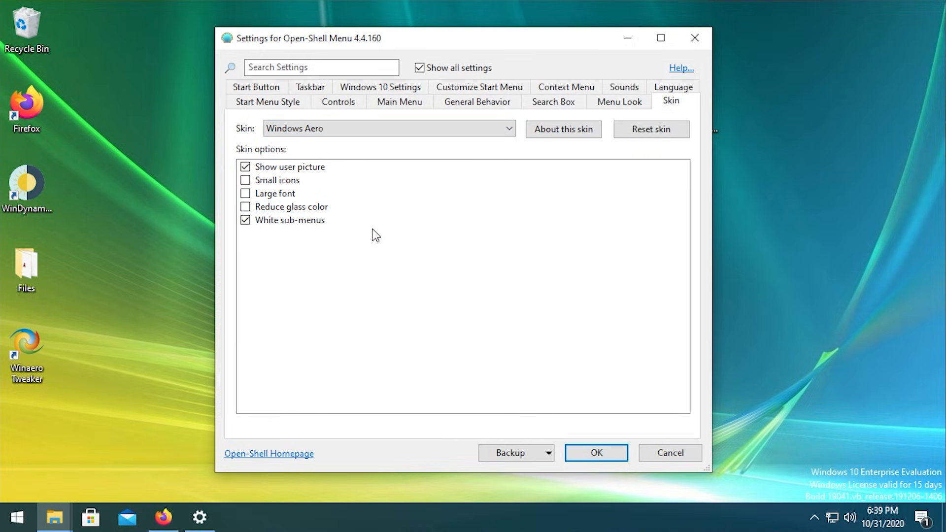
click(317, 129)
click(323, 151)
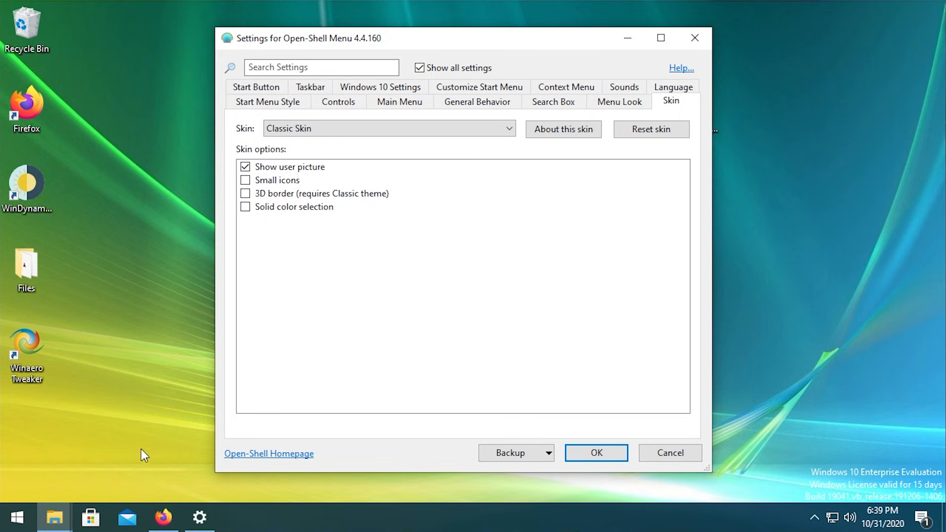
click(31, 519)
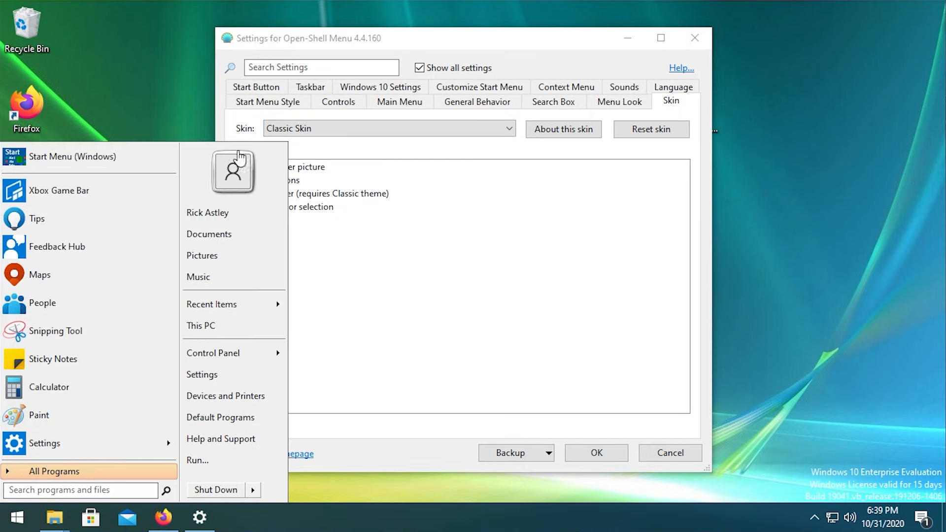
click(513, 311)
Try the Metro skin and preview it in the Start menu
click(353, 129)
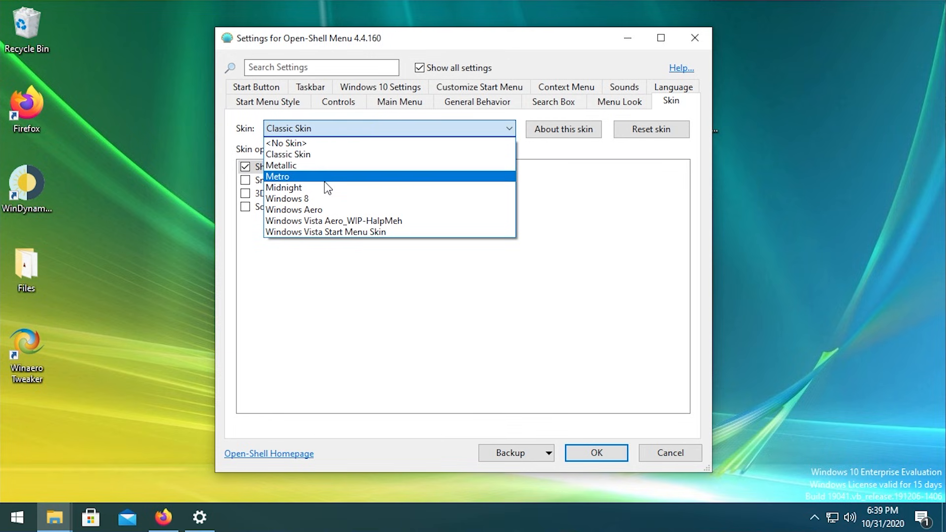
click(308, 181)
click(17, 517)
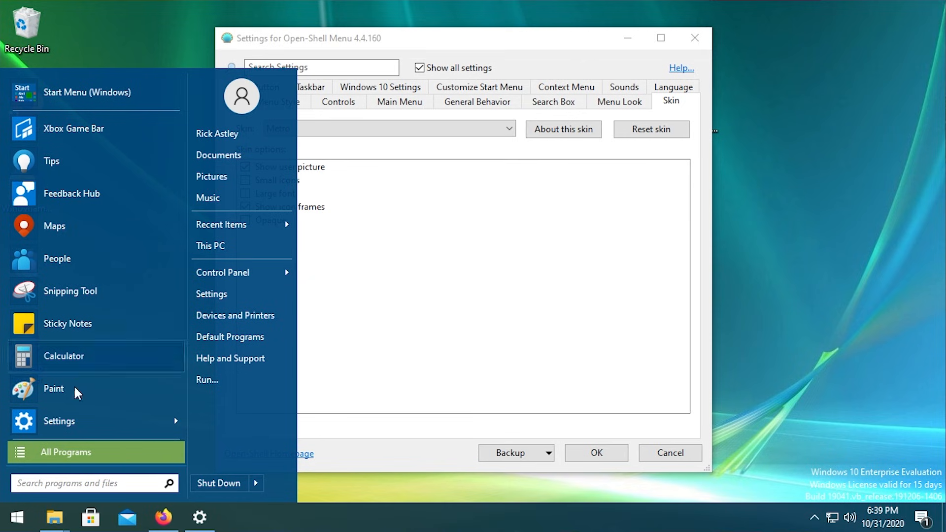
click(65, 463)
click(65, 447)
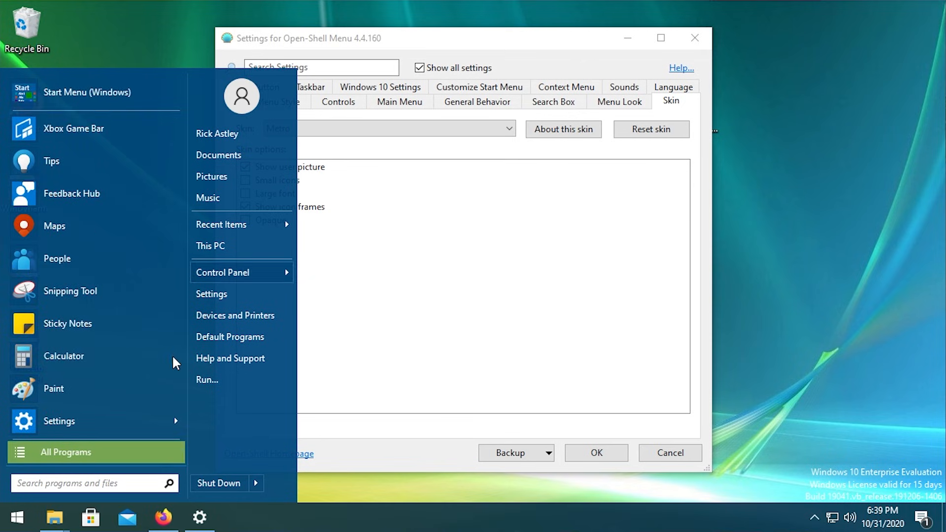
Set the start menu skin to Windows Aero and preview it in the Start menu
click(295, 129)
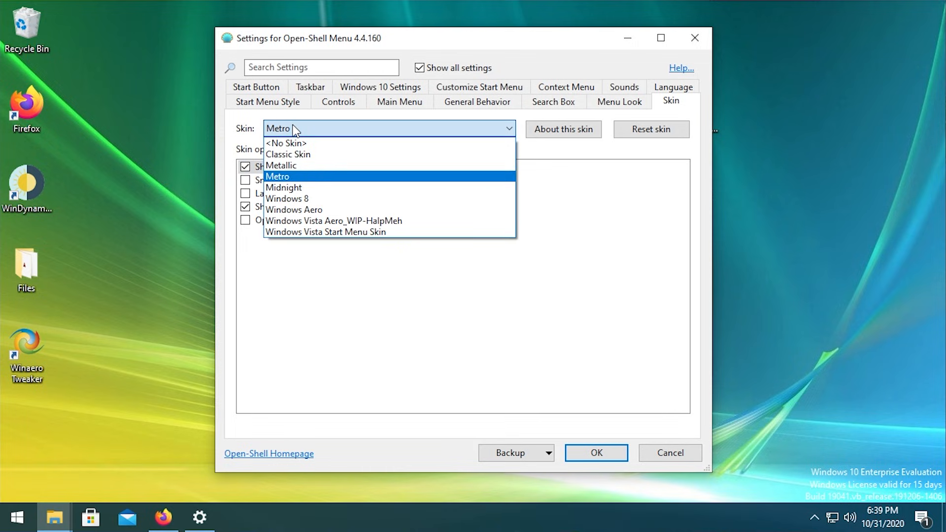
click(306, 209)
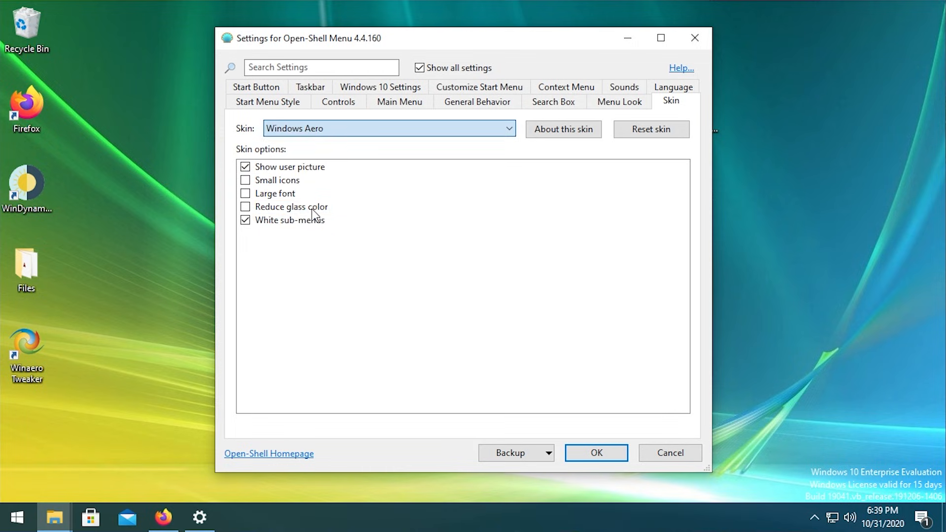
click(330, 127)
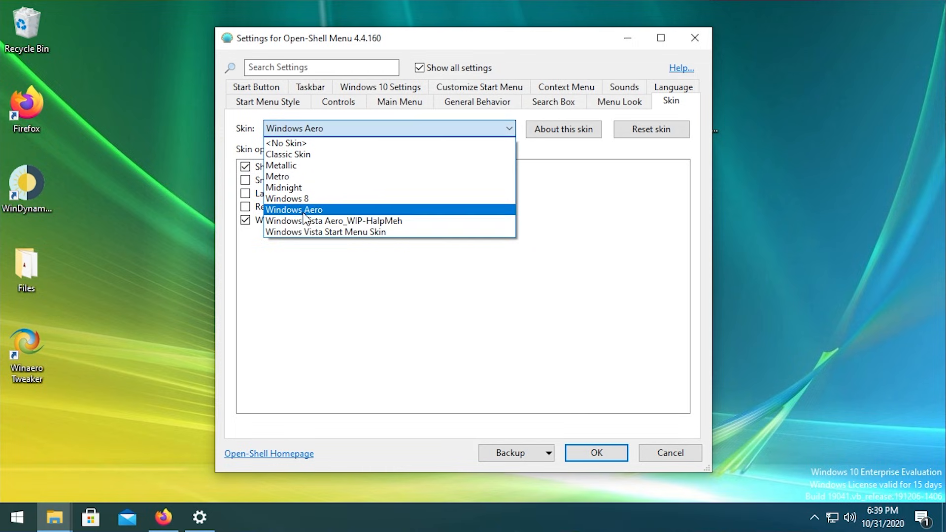
click(320, 210)
click(17, 518)
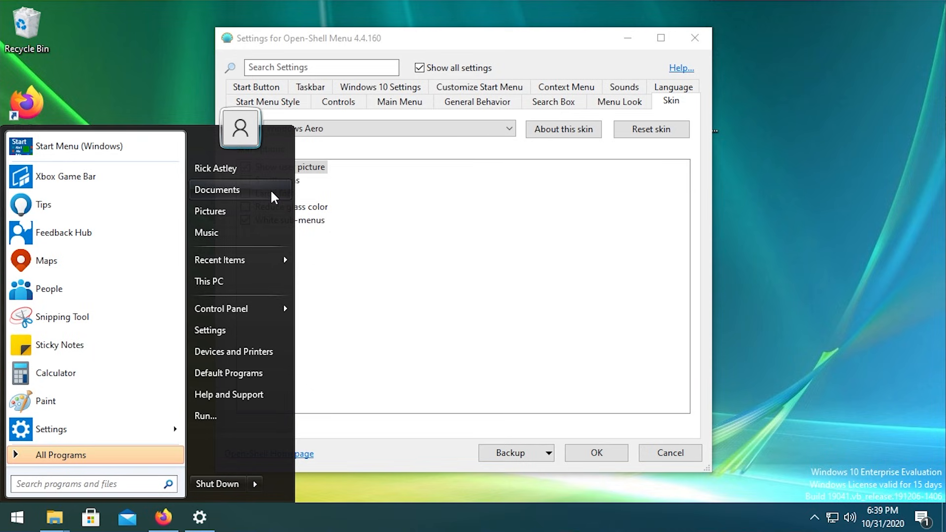
click(572, 380)
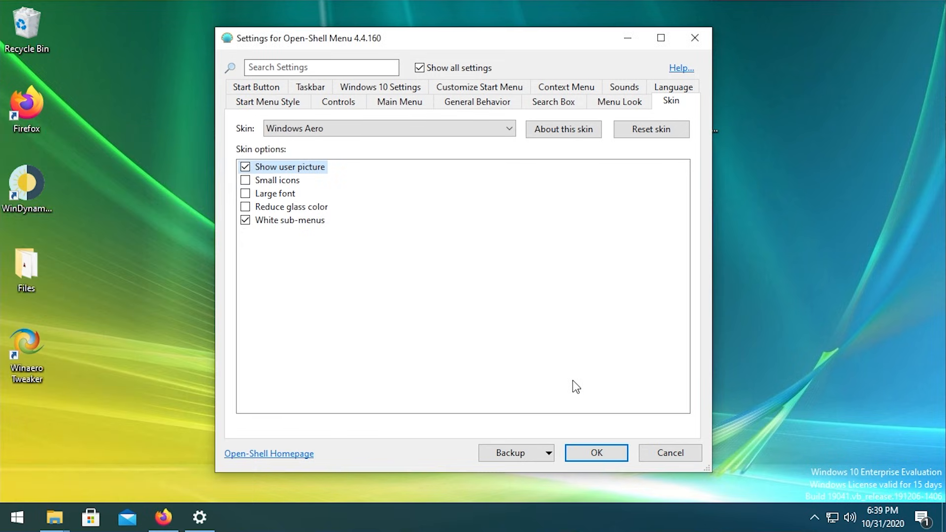
Examine the menu glass color override in the Menu Look settings, its color picker values and its look in the Start menu
click(622, 102)
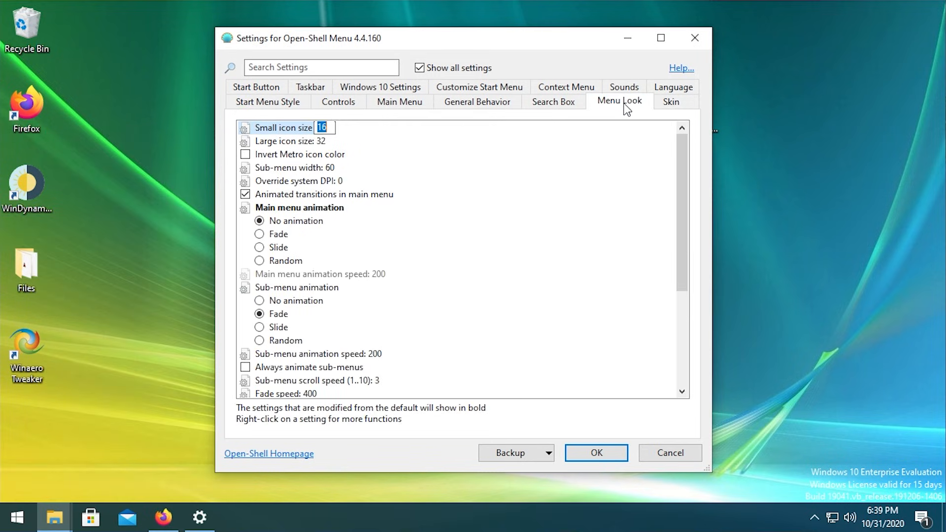
drag(686, 160, 686, 254)
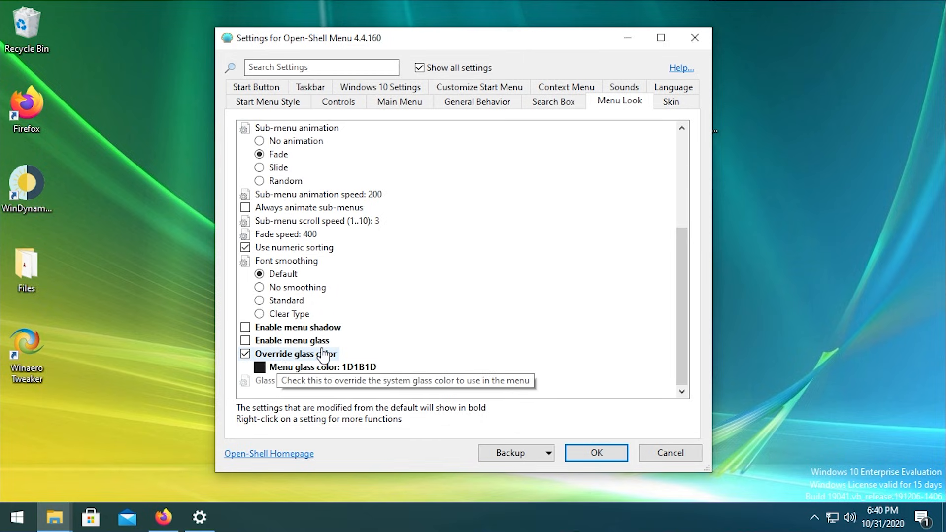
click(312, 374)
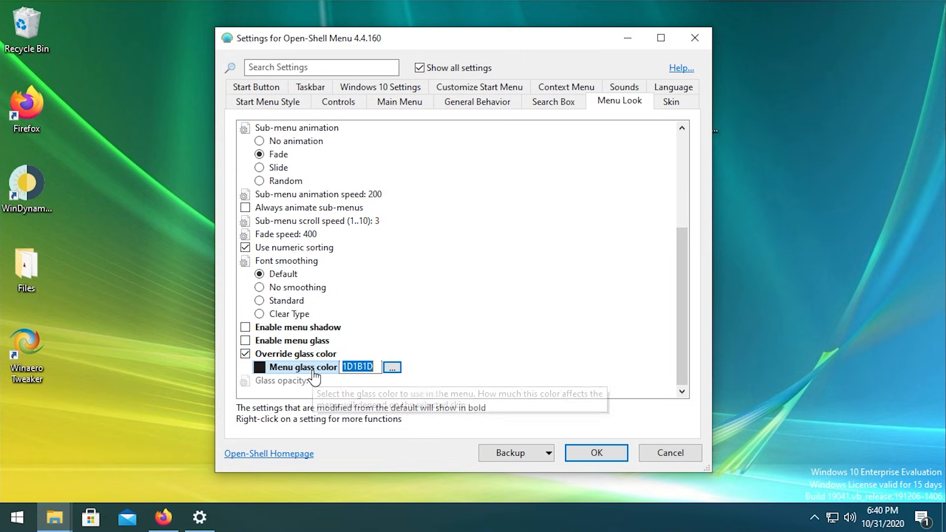
click(392, 368)
click(305, 281)
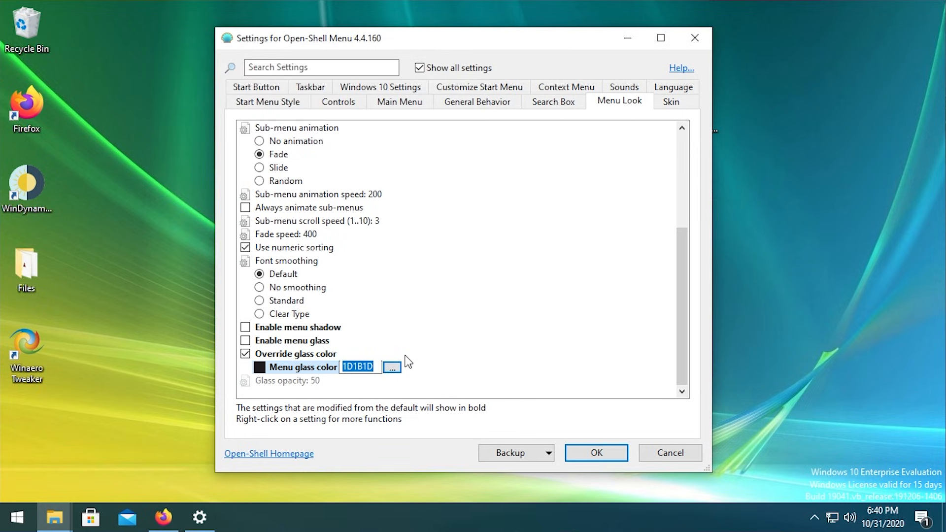
click(17, 517)
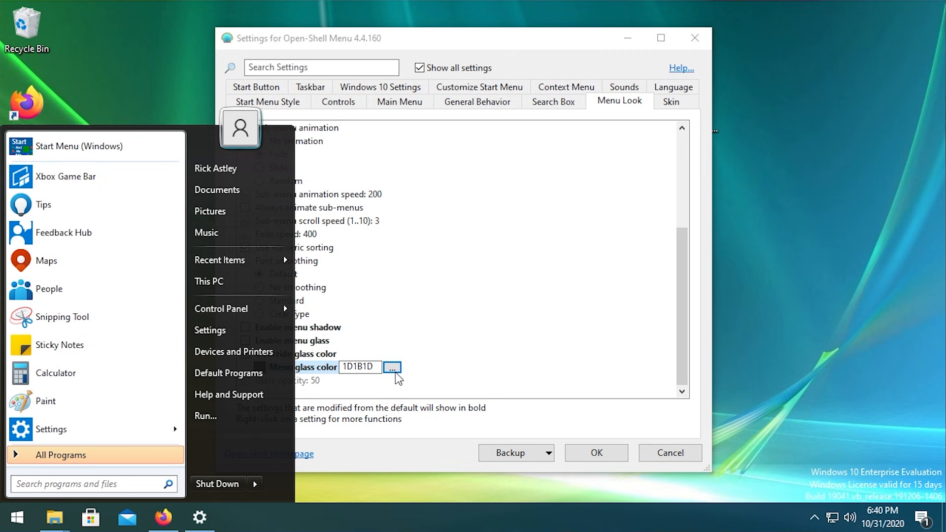
click(419, 366)
click(393, 367)
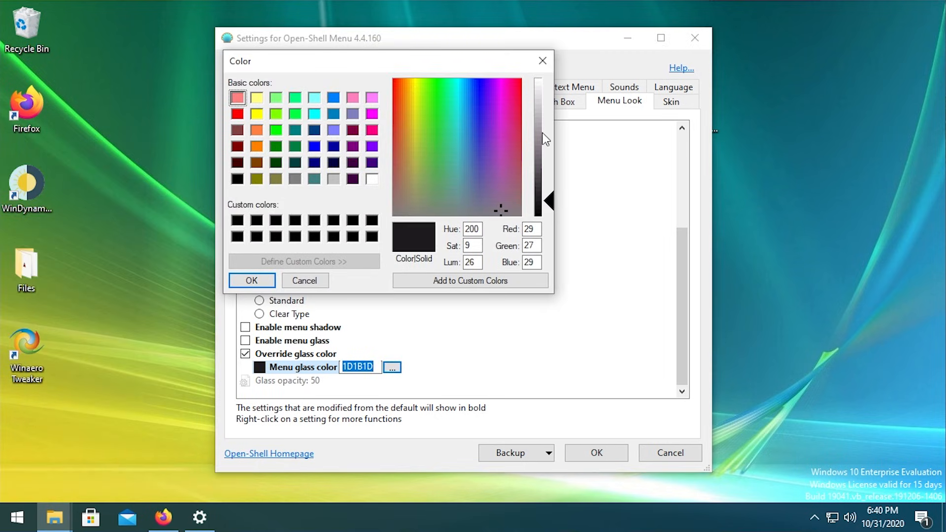
click(543, 58)
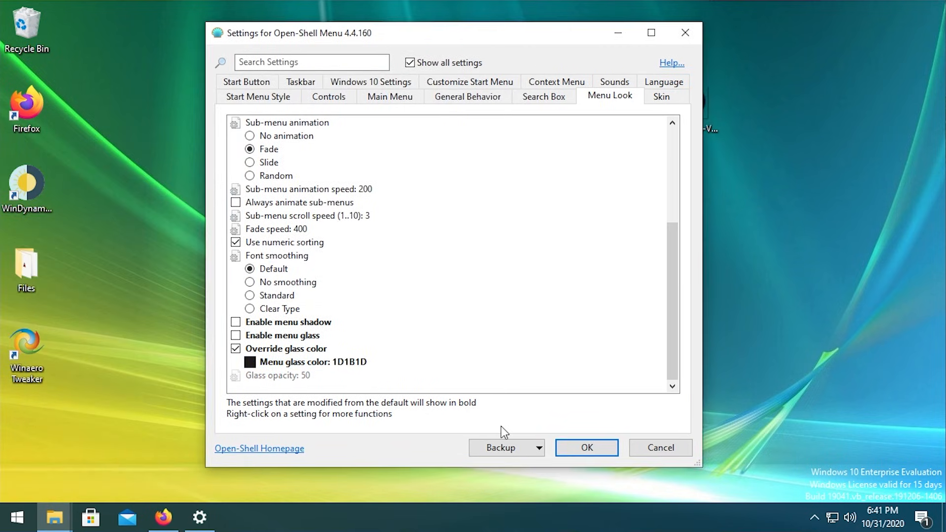
Examine the All Programs list in the Aero-skinned Start menu and return to the main list
click(17, 518)
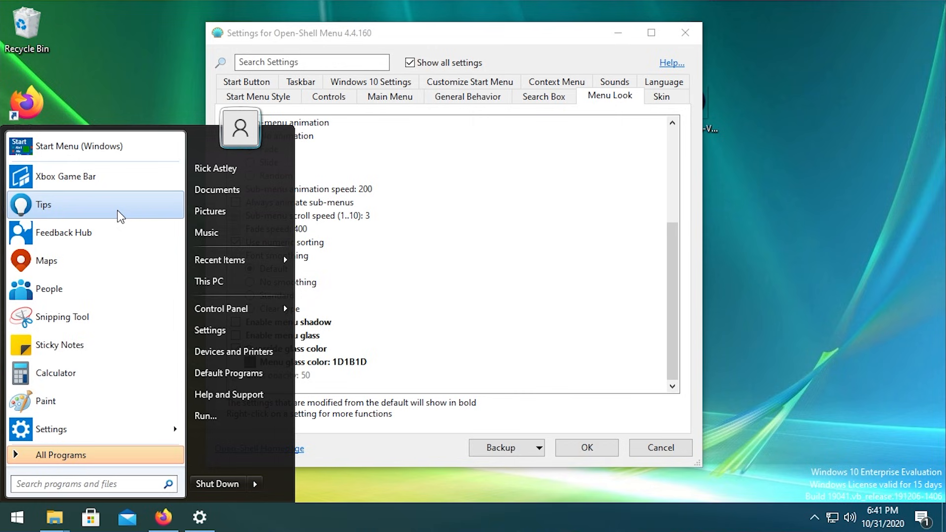
click(29, 455)
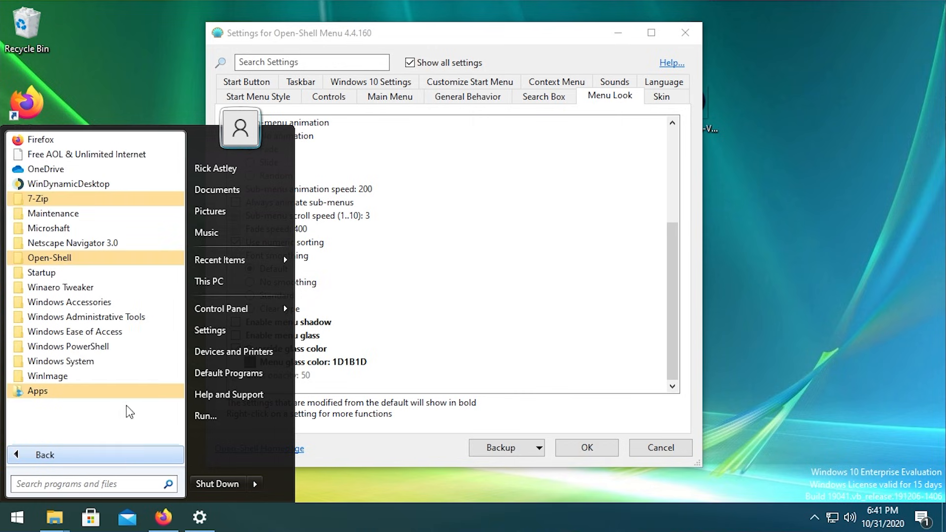
click(69, 454)
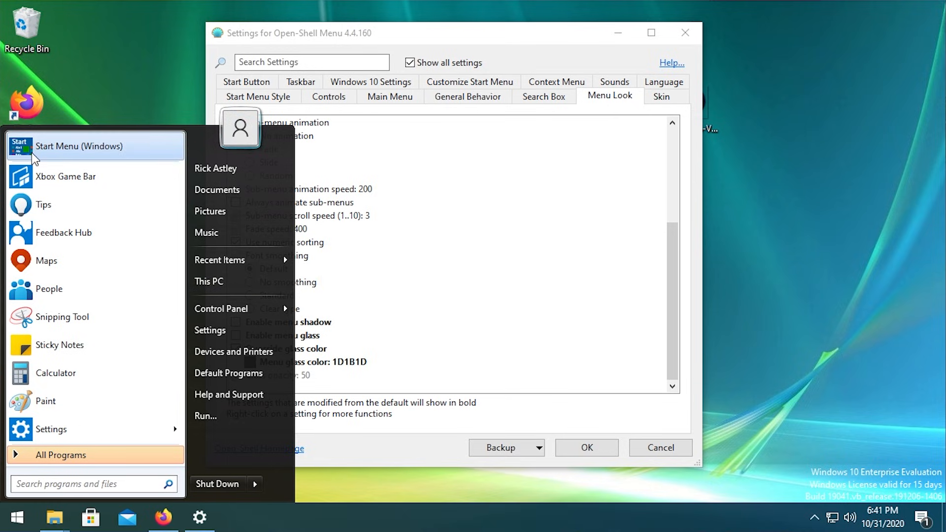
Compare the original Windows 10 Start menu with the Open-Shell Start menu by opening each of them
click(60, 146)
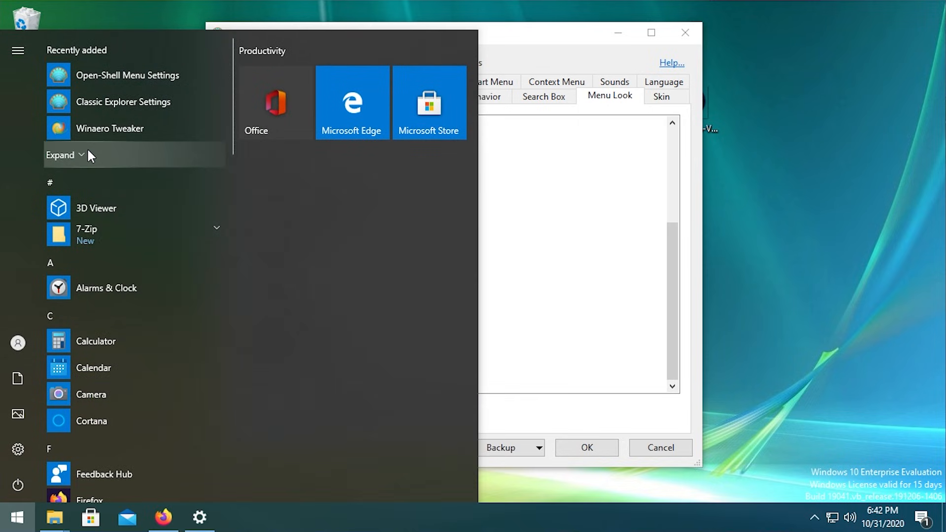
click(576, 32)
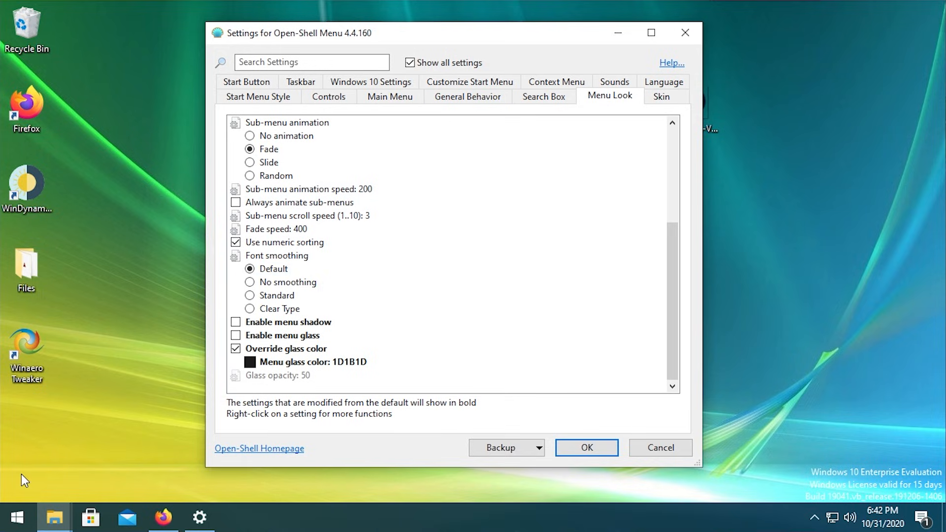
click(15, 507)
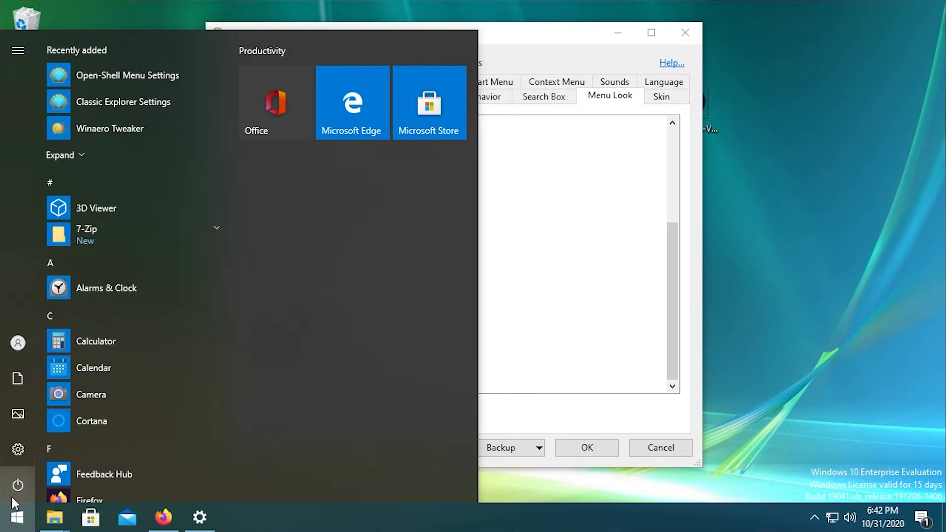
click(19, 522)
click(19, 521)
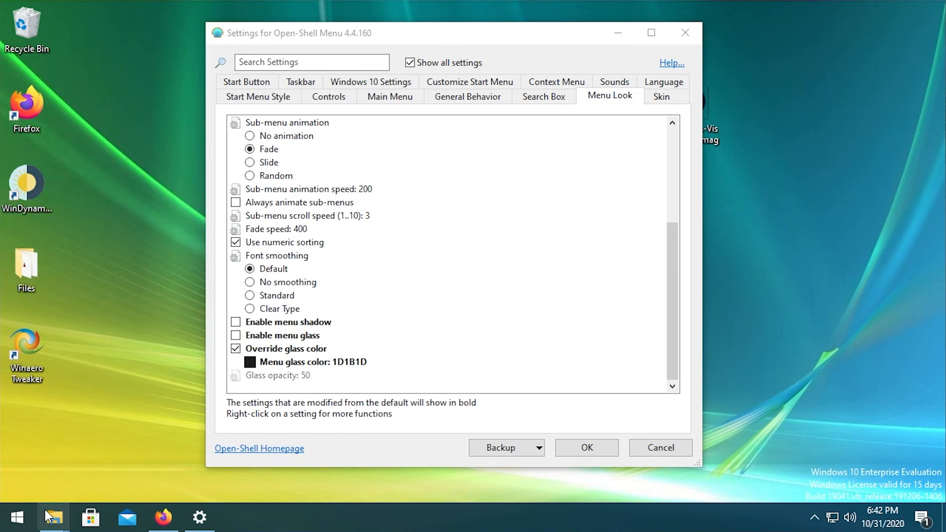
click(18, 521)
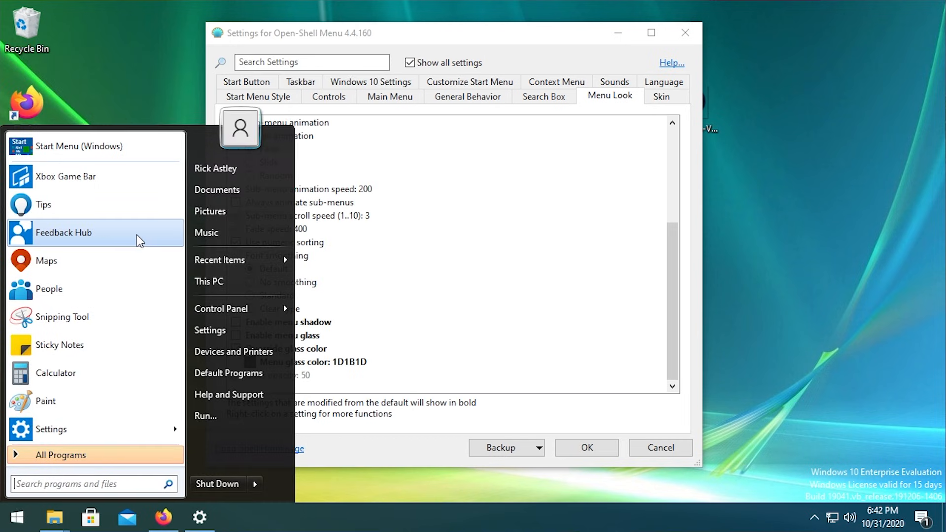
click(369, 460)
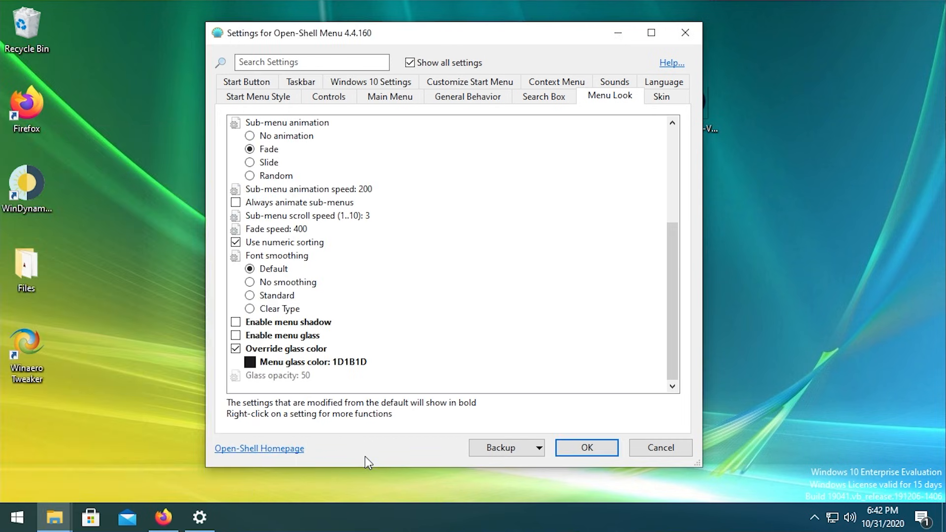
Try the Windows Vista Start Menu Skin and preview its power buttons in the Start menu
click(670, 99)
click(394, 124)
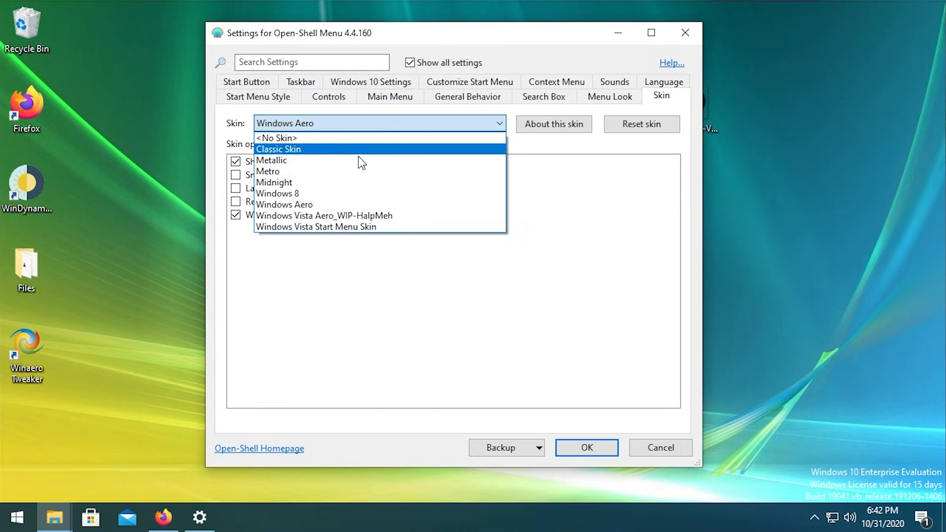
click(370, 227)
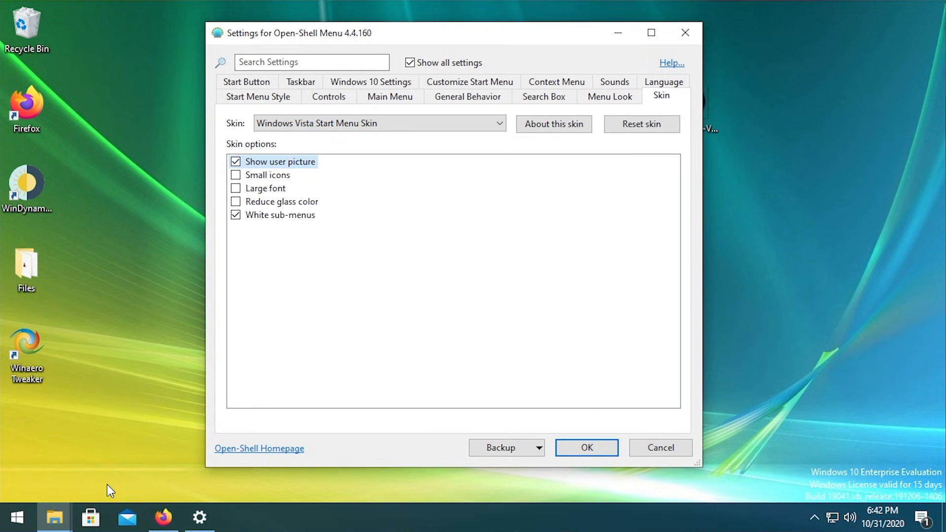
click(18, 518)
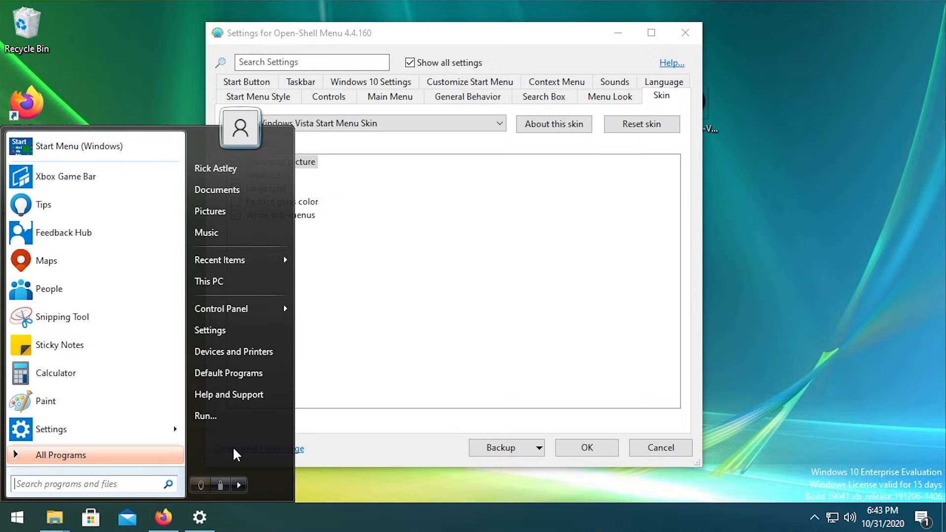
click(240, 488)
Switch the start menu skin back to Windows Aero and preview it in the Start menu
click(400, 123)
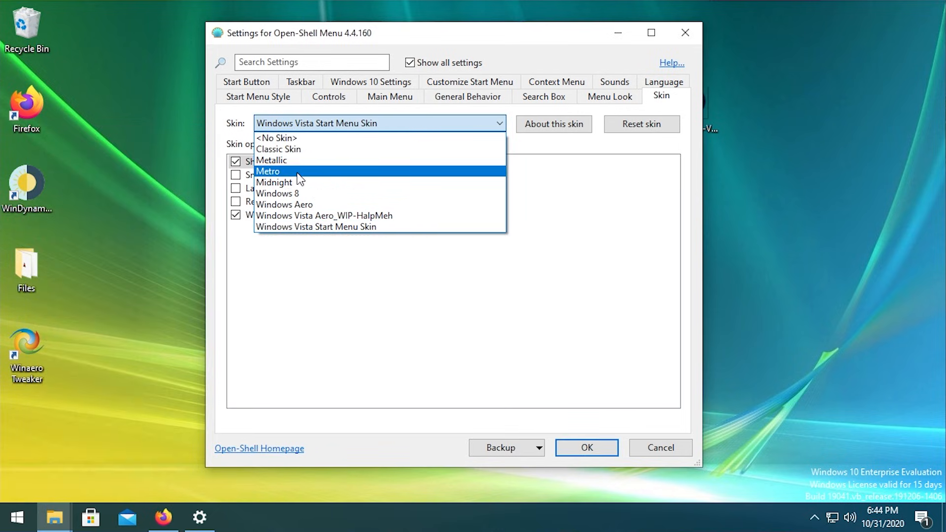
click(297, 204)
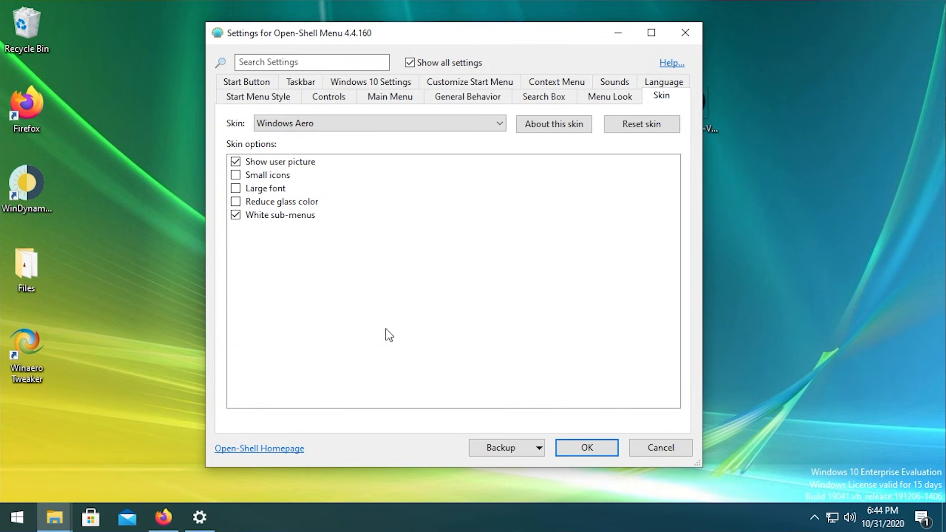
click(17, 518)
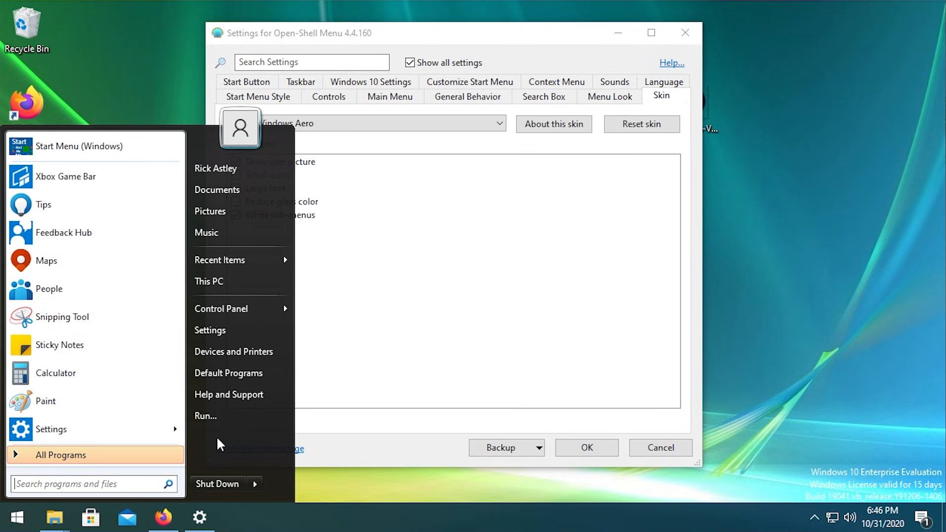
click(487, 375)
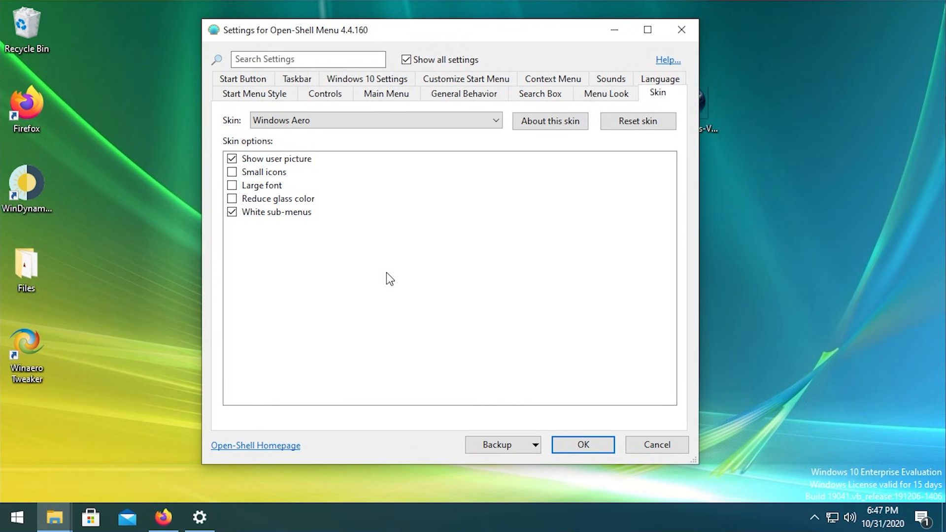
Enable taskbar customization with the Glass look and open the taskbar texture setting for editing
click(302, 82)
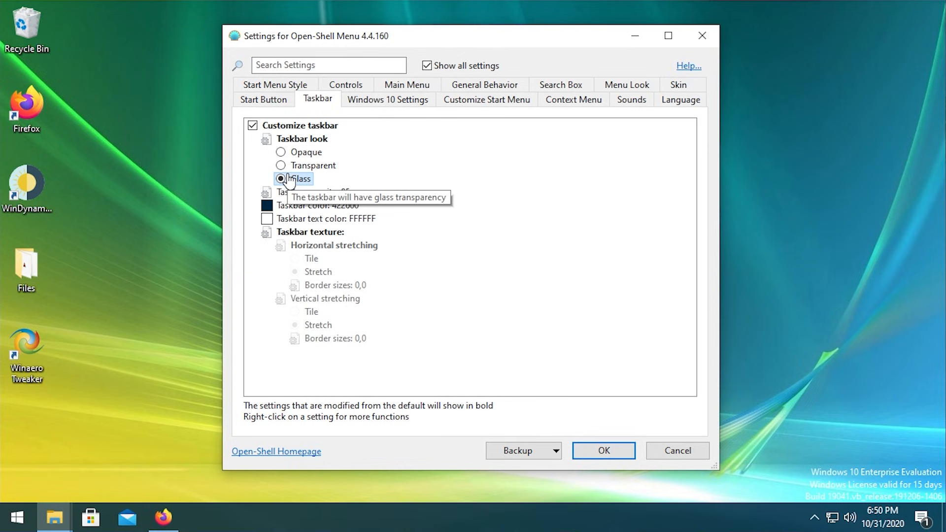
click(341, 235)
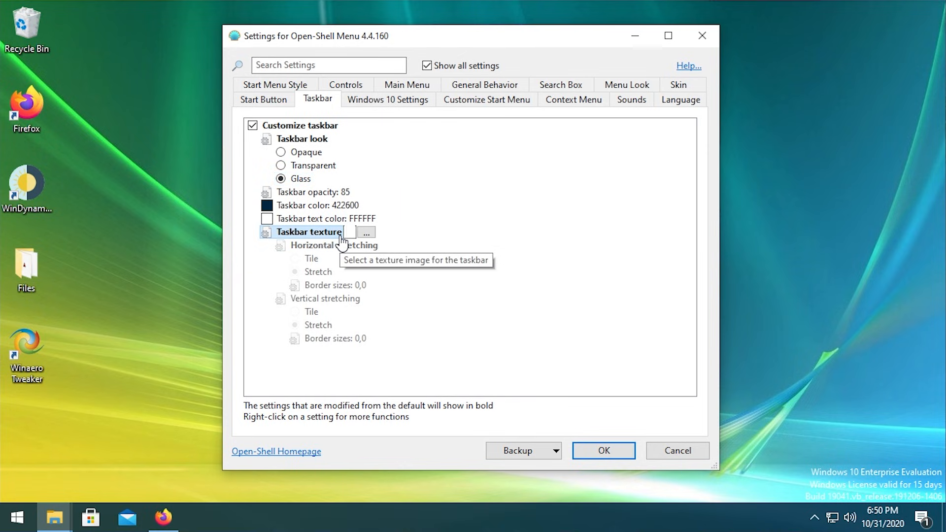
Switch to Firefox and examine the Vista Basic and Aero taskbar images in the Original Windows Vista Taskbar forum topic
click(170, 509)
scroll(430, 295, up, 5)
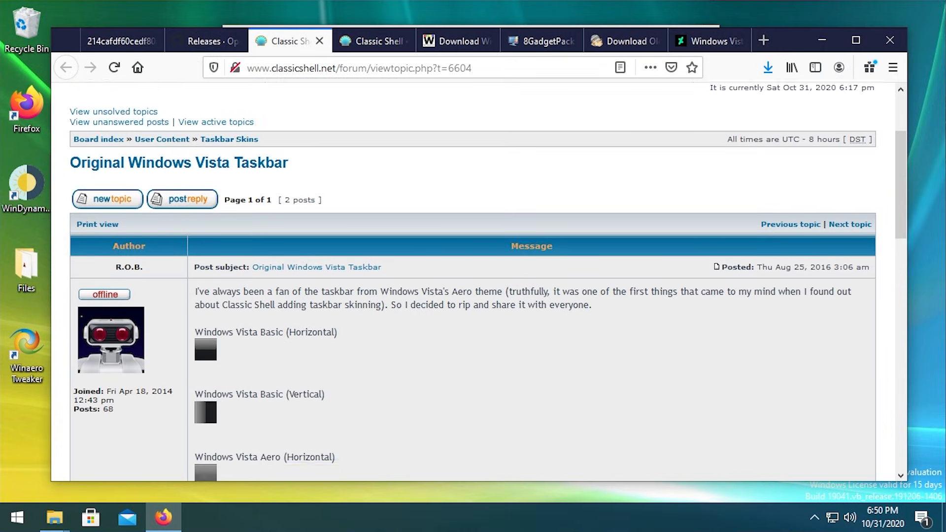
scroll(331, 285, down, 5)
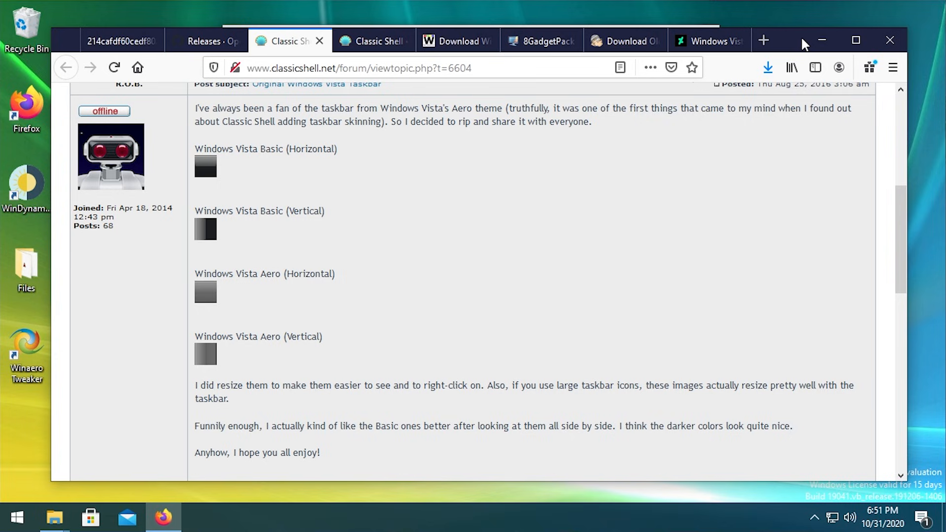
click(821, 40)
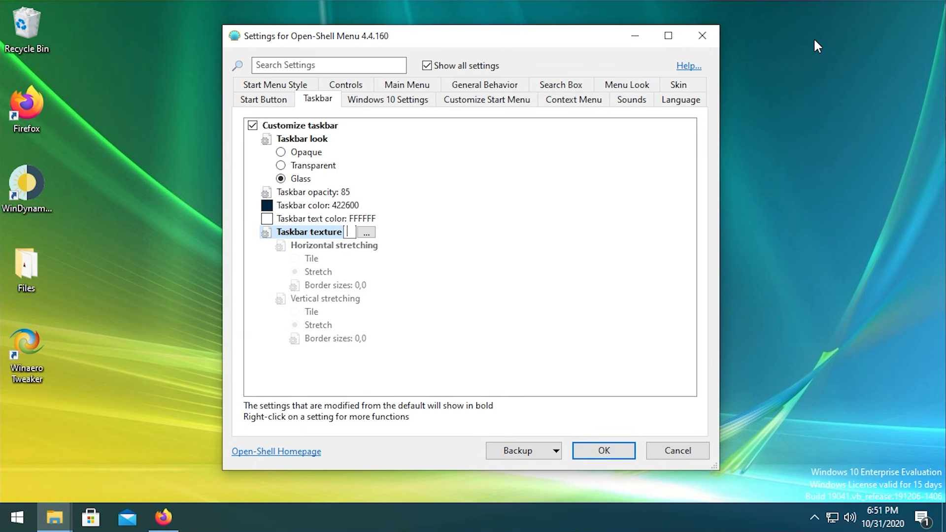
Set the taskbar texture to the Vista_Taskbar image from the Desktop folder and apply the Open-Shell settings
click(367, 237)
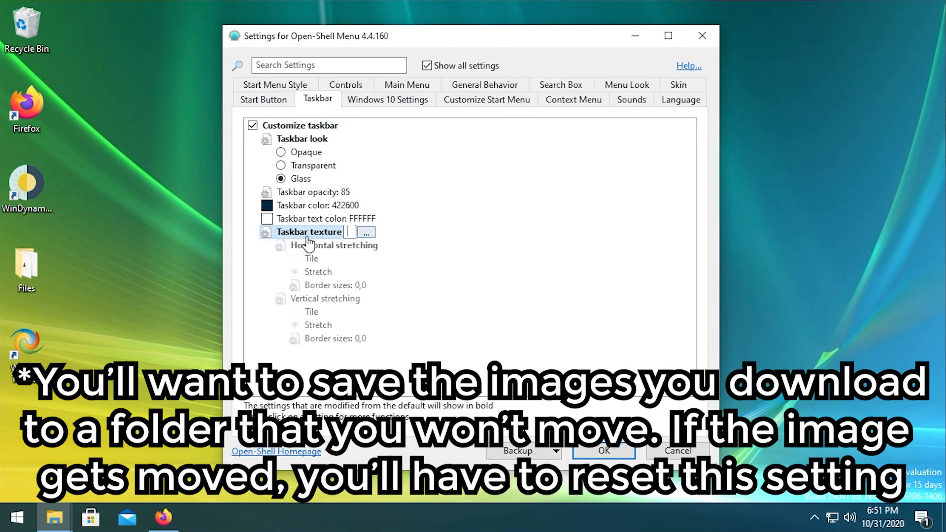
click(641, 194)
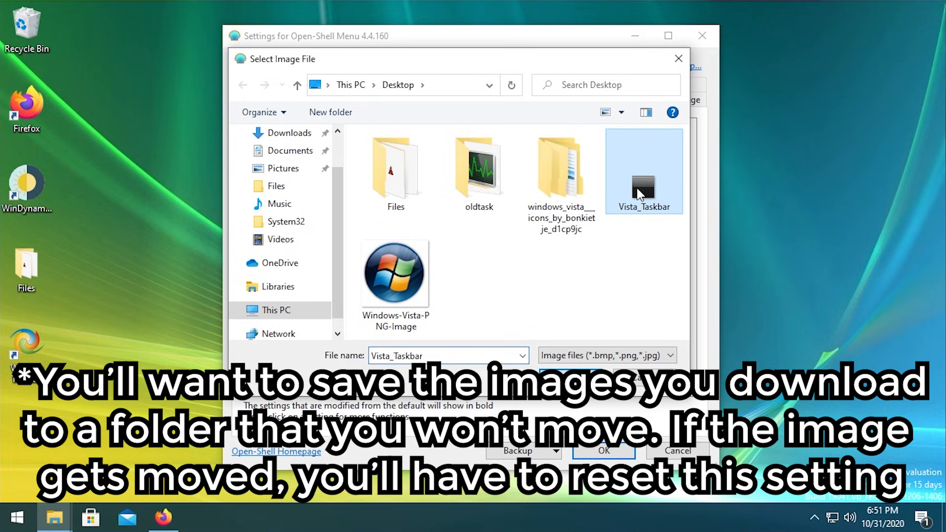
click(571, 378)
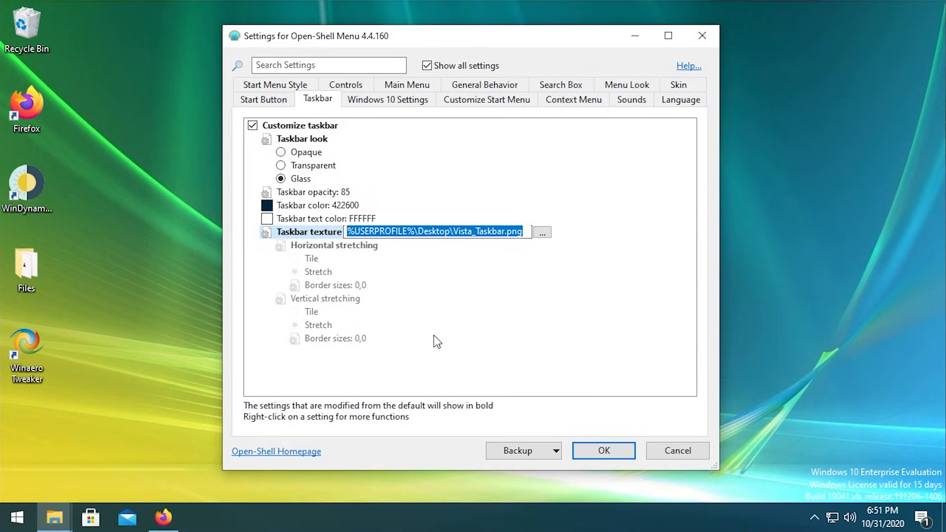
click(605, 450)
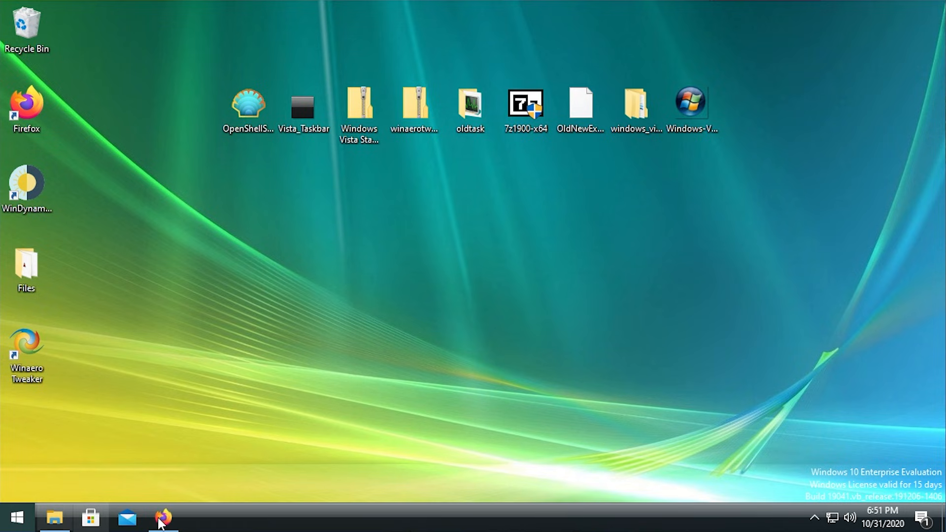
Turn on small taskbar buttons in the Windows taskbar settings and close the Settings window
right_click(237, 522)
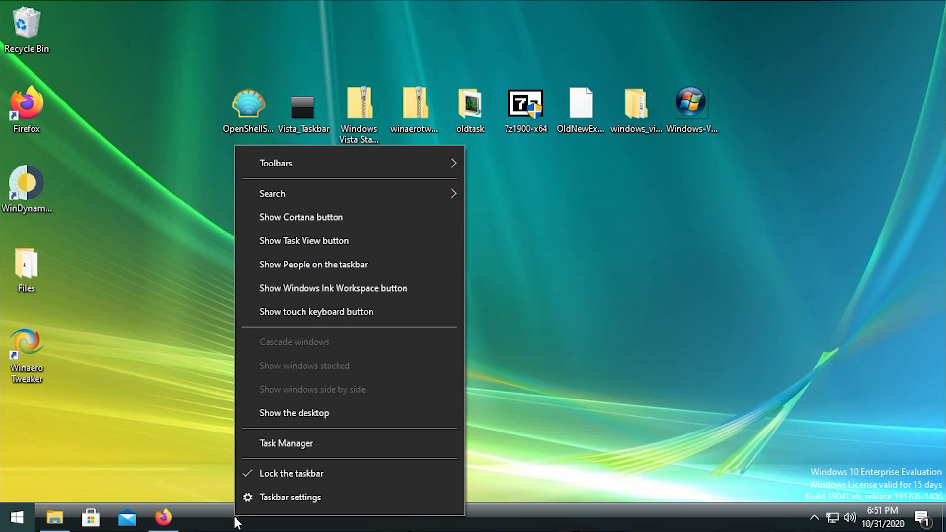
click(262, 507)
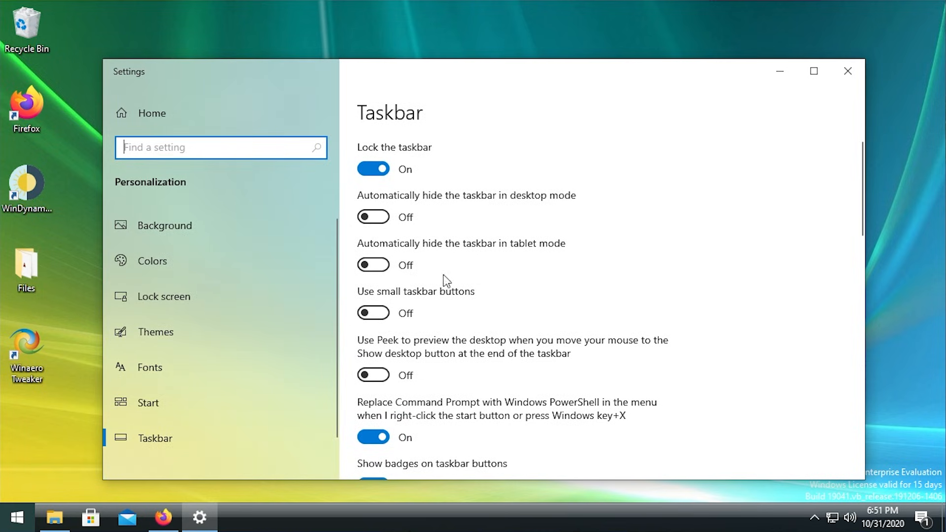
click(378, 315)
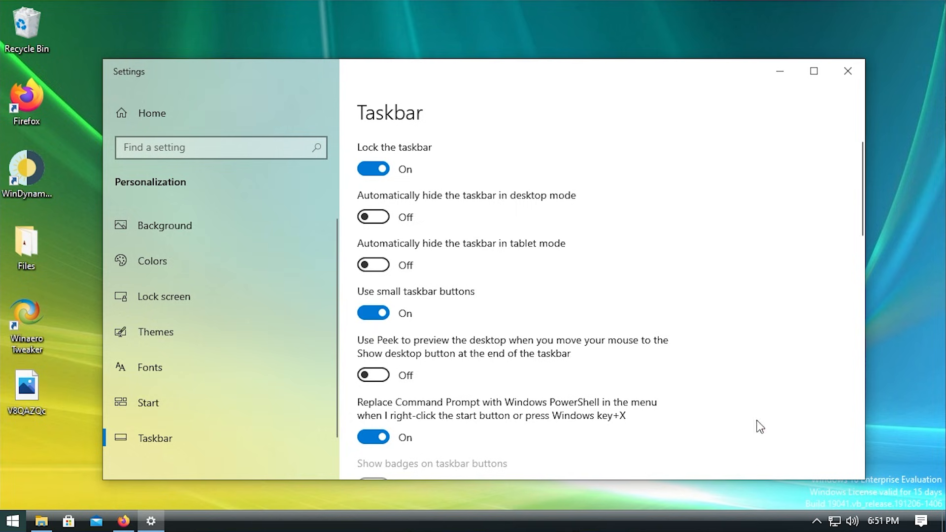
click(848, 71)
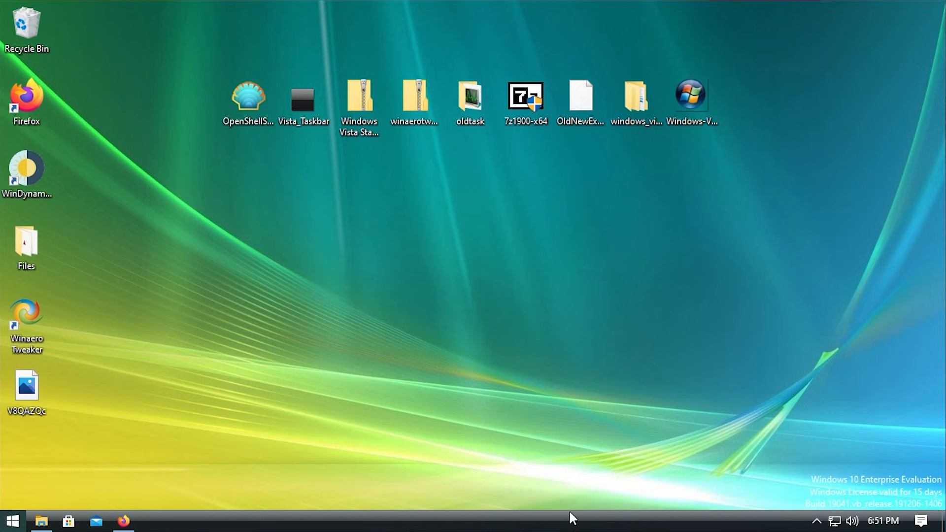
Open the Open-Shell menu settings and enable replacing the Start button with the Aero style
right_click(15, 525)
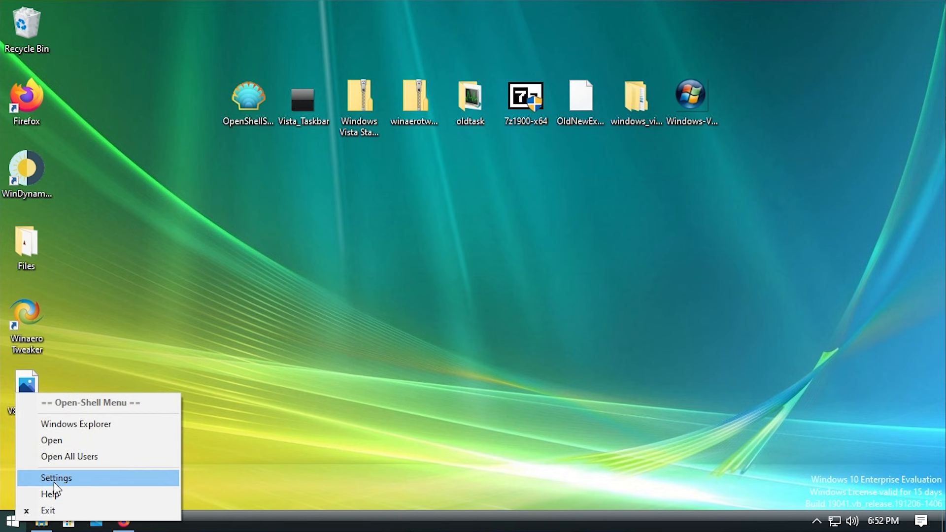
click(55, 481)
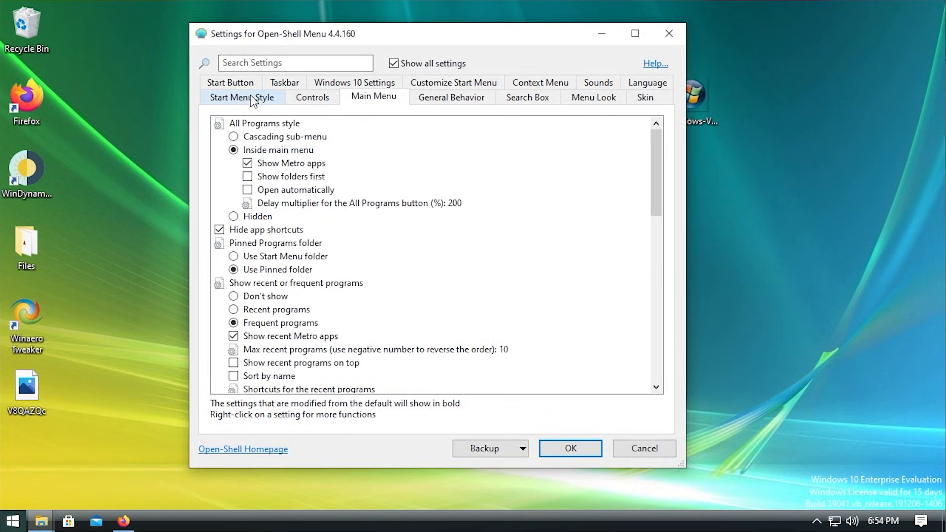
click(254, 98)
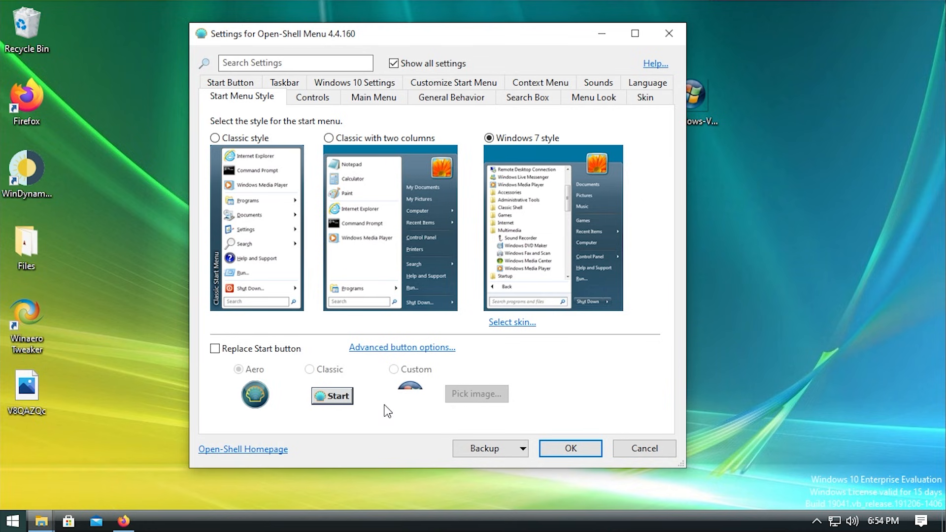
click(214, 349)
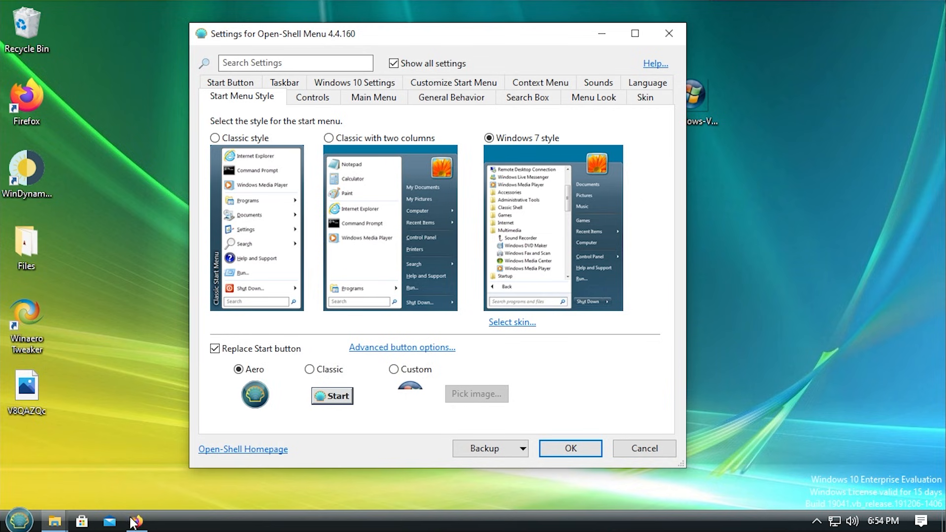
click(132, 521)
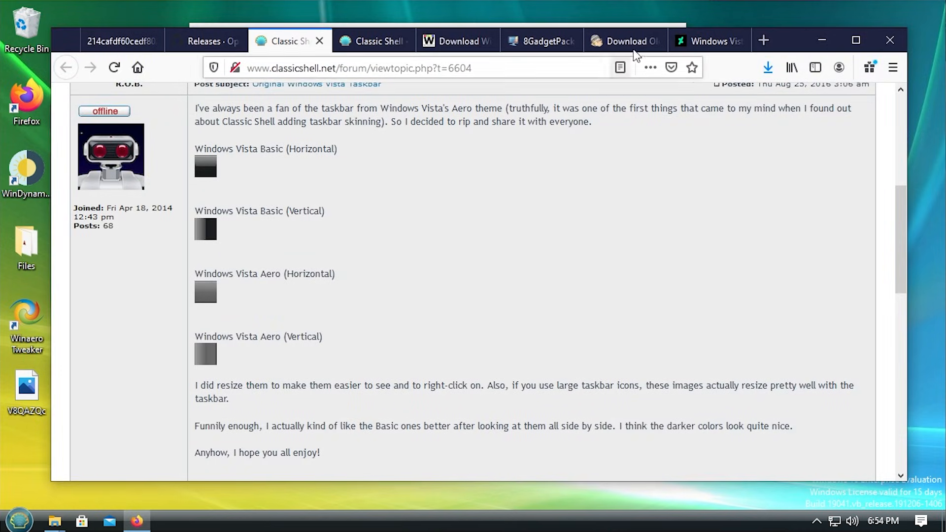
click(759, 46)
text(http://www.classicshell.net/forum/viewtopic.php?t=742)
key(Return)
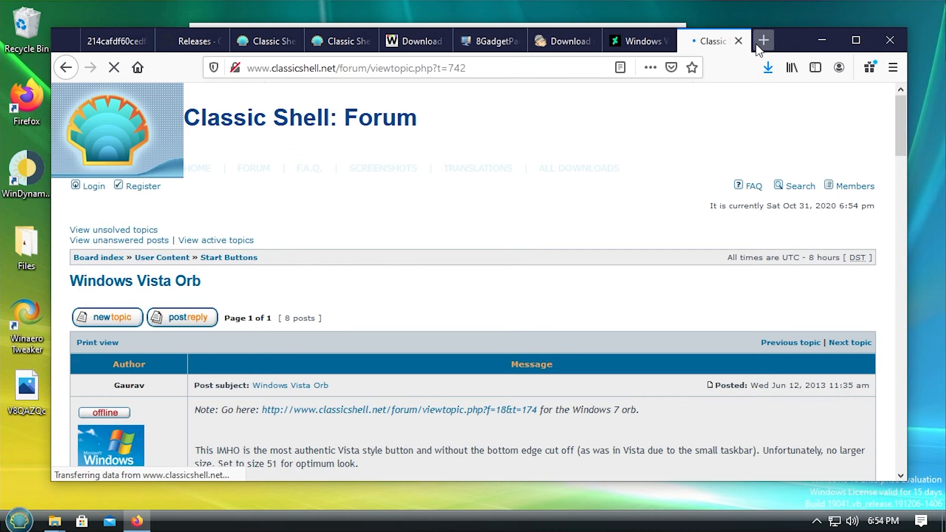
Open the borderless Vista orb image from the forum post in its own tab and save it to the Desktop as start
scroll(494, 327, down, 3)
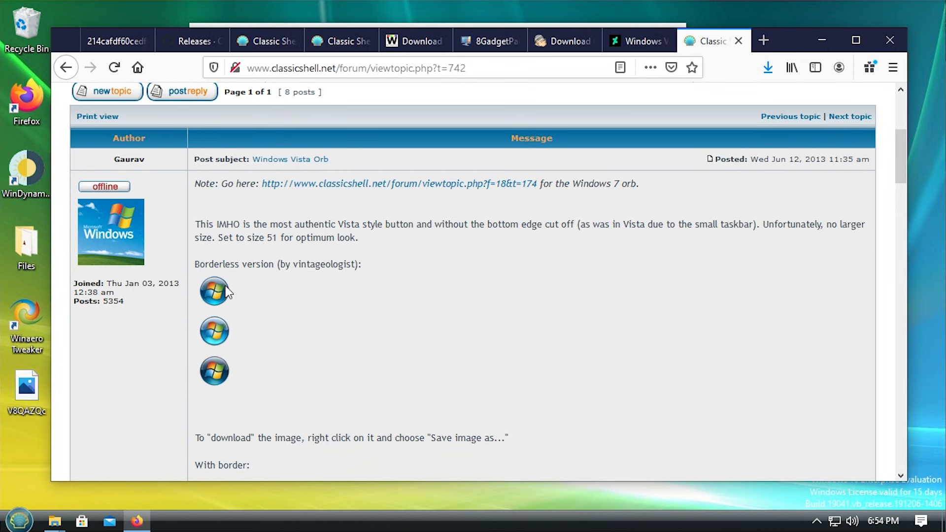
scroll(320, 330, down, 1)
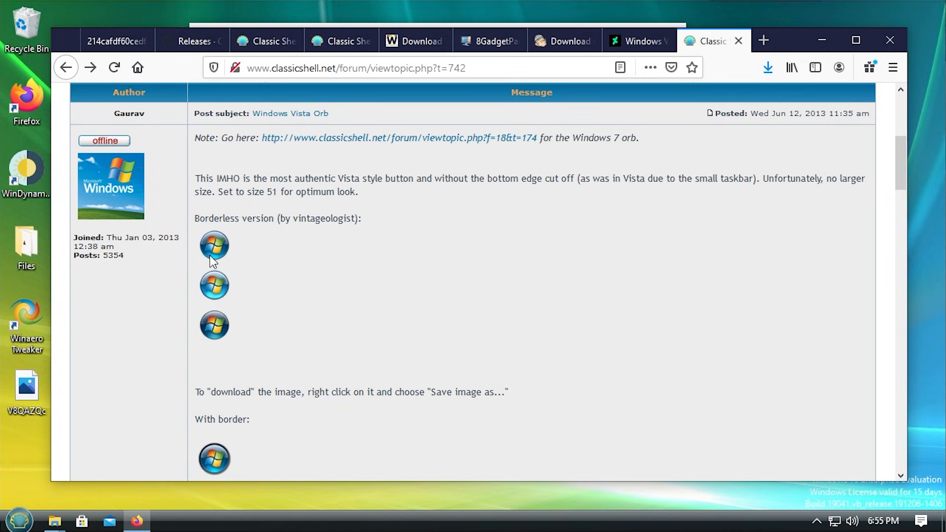
scroll(213, 261, down, 3)
scroll(225, 343, up, 3)
drag(215, 265, 761, 40)
right_click(476, 264)
click(502, 310)
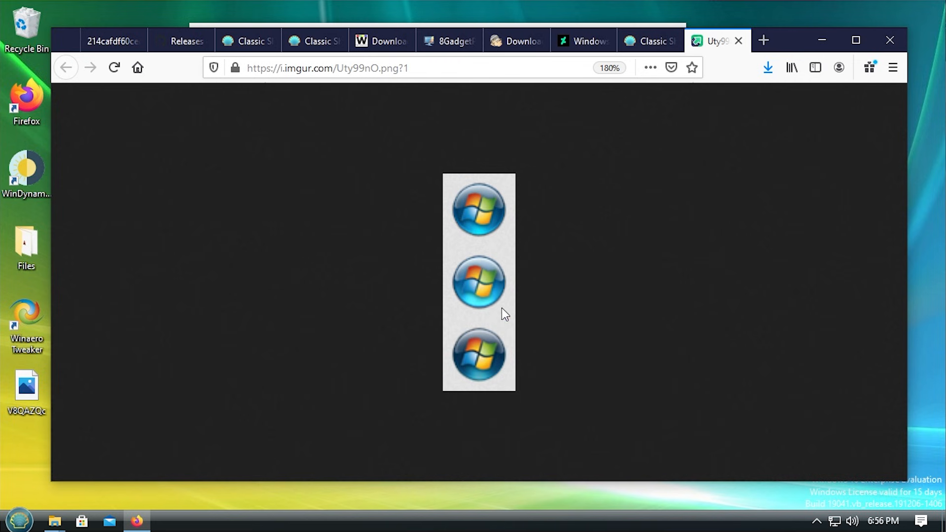
text(start)
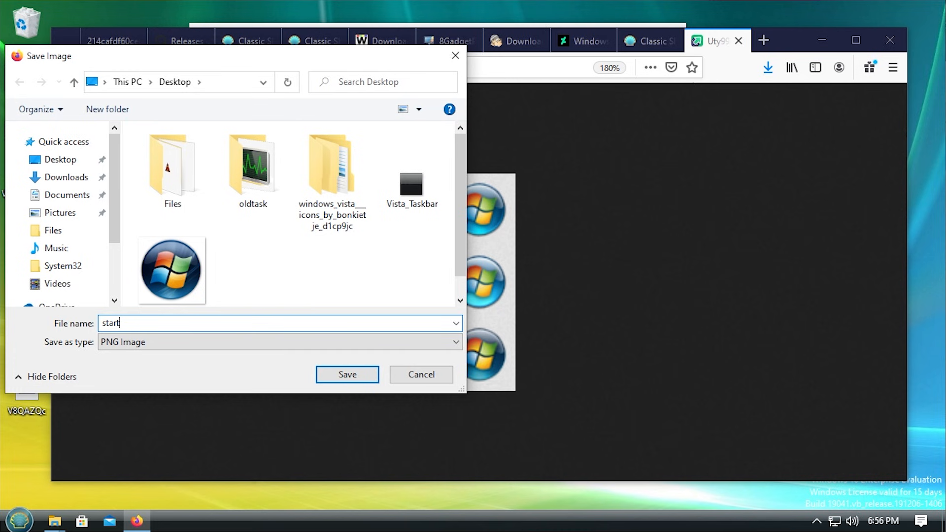
click(348, 374)
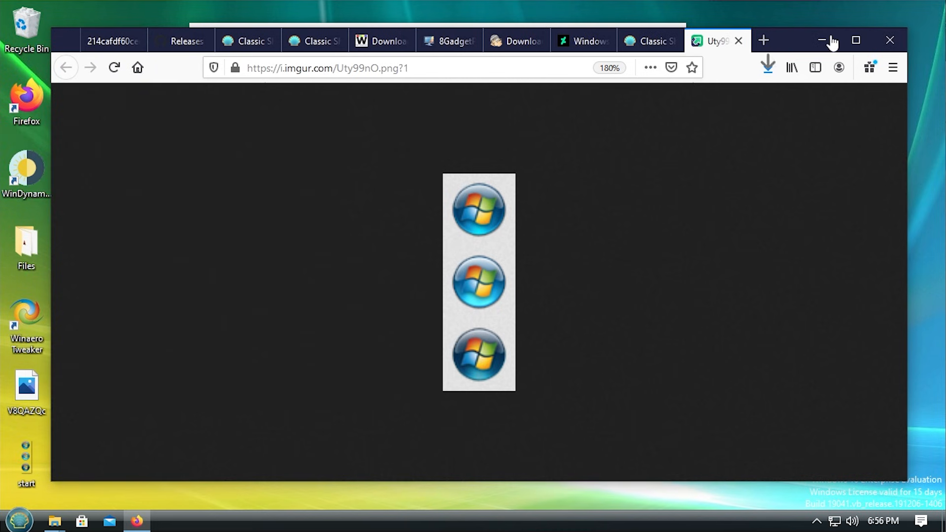
Minimize Firefox and set a custom Start button in the Open-Shell settings using the start image from the Desktop
click(822, 40)
drag(368, 30, 391, 34)
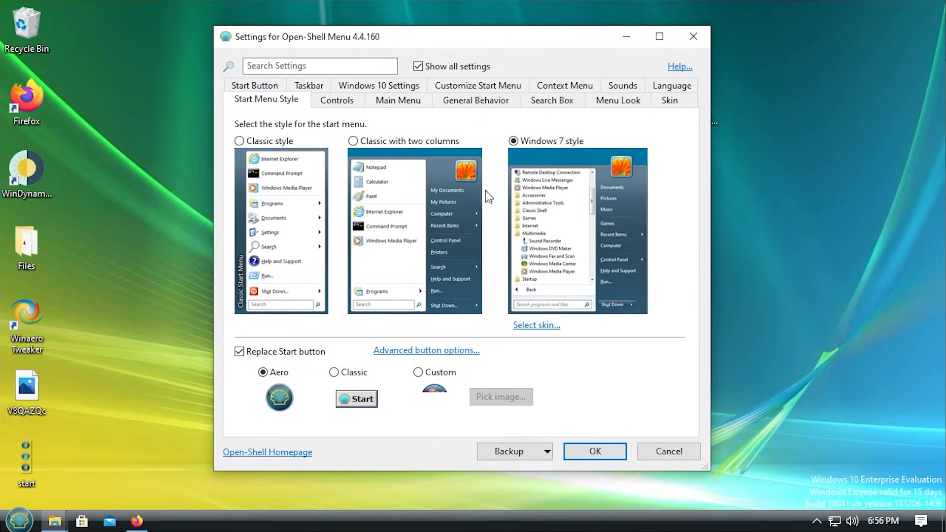
click(437, 372)
click(486, 397)
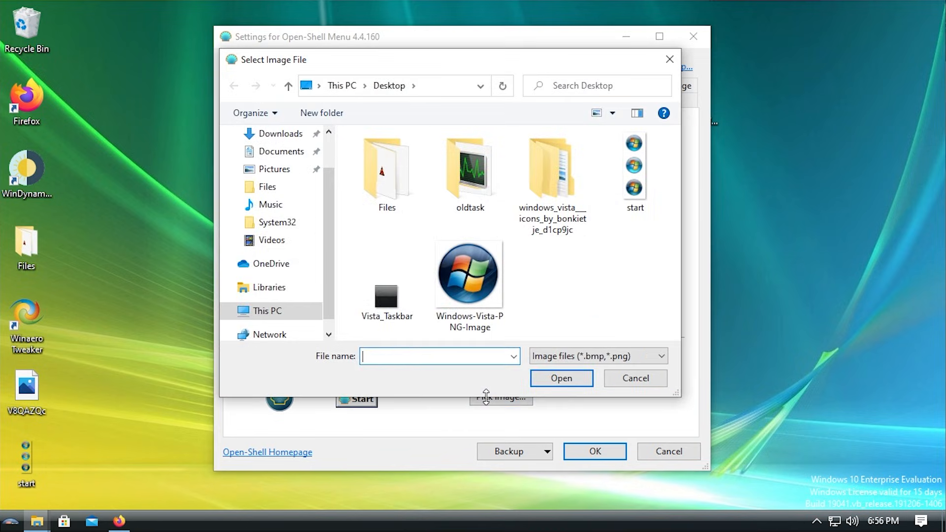
double_click(634, 167)
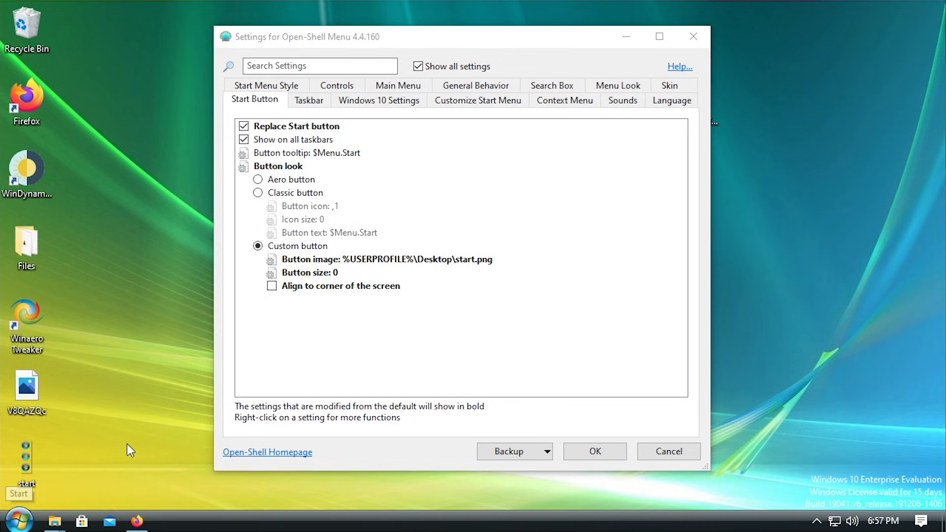
Open and close the Start menu several times to check the new Vista orb
click(20, 527)
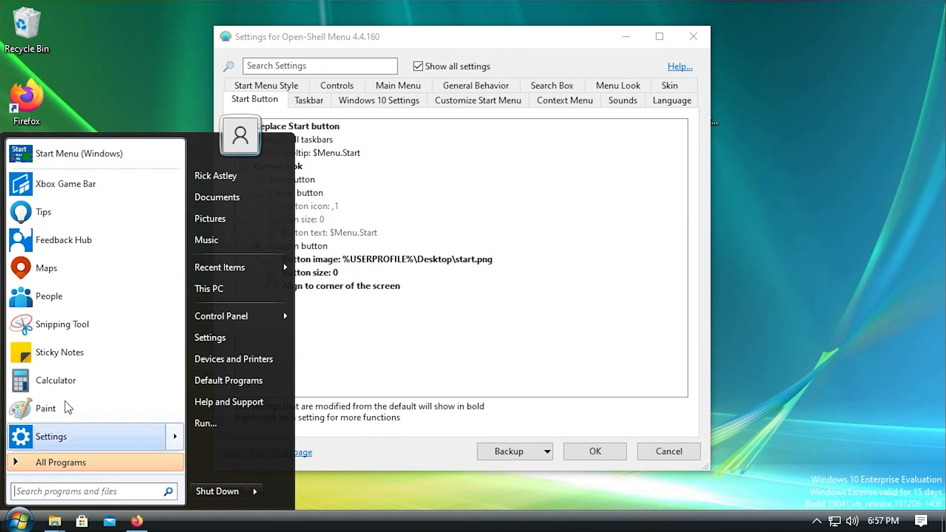
click(398, 370)
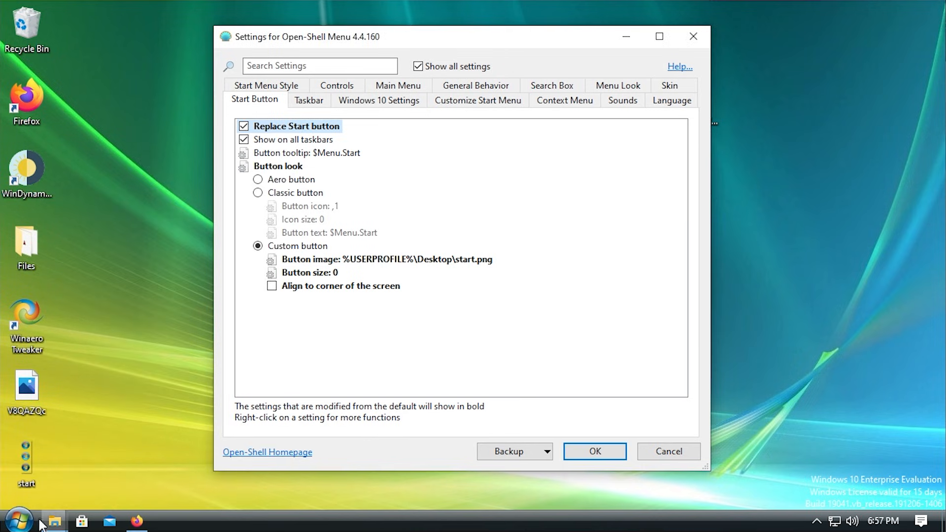
click(23, 526)
click(407, 378)
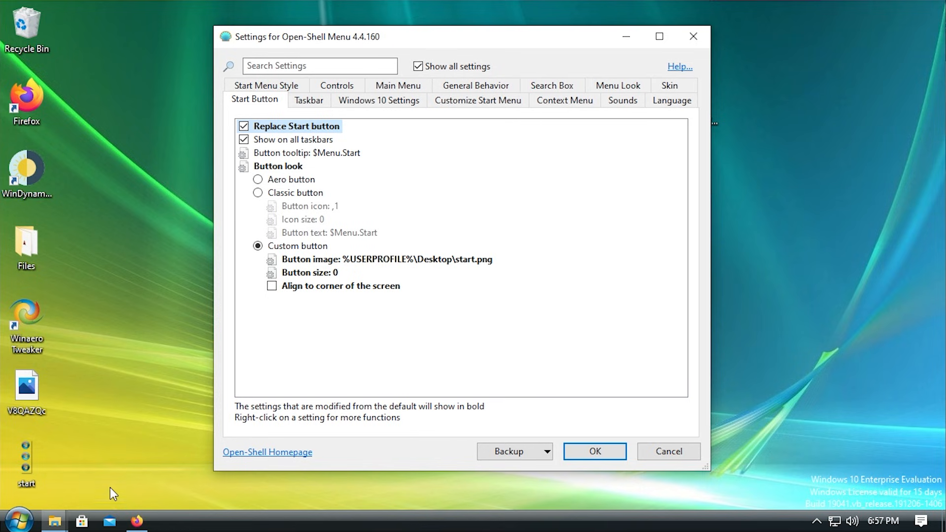
click(22, 522)
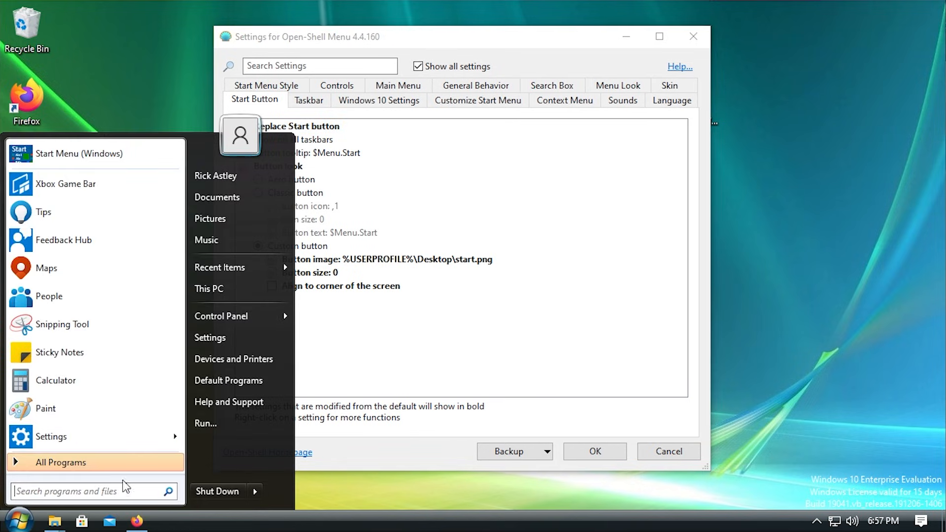
click(349, 400)
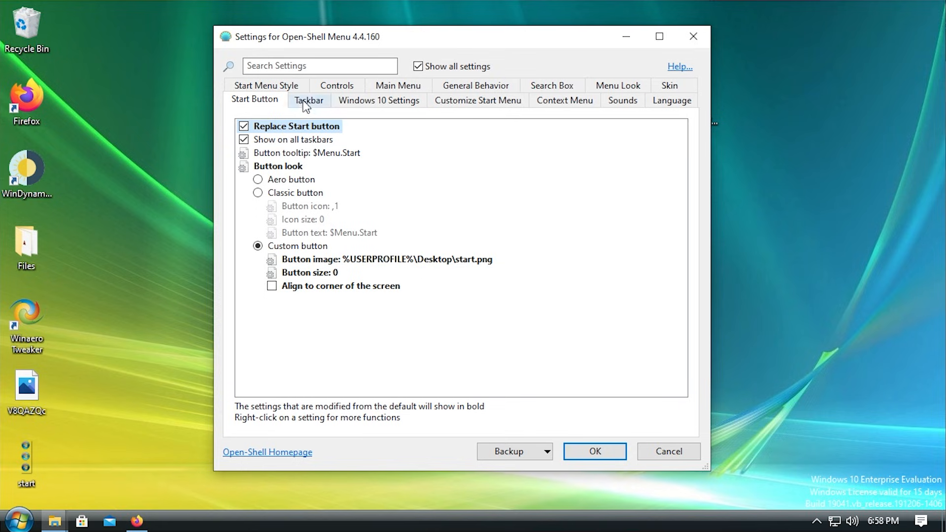
Search the Open-Shell menu settings for "anim"
click(340, 66)
text(anim)
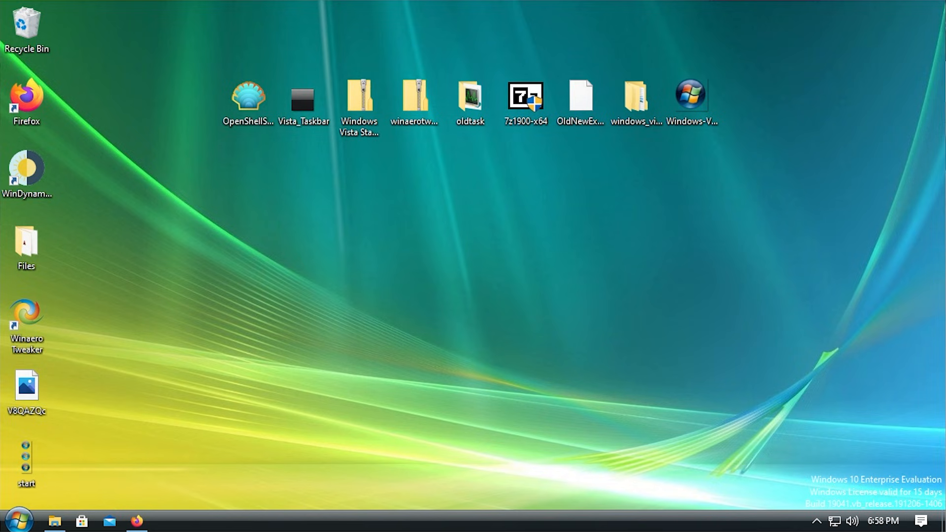
Launch Winaero Tweaker from the desktop and allow it to make changes to the device
double_click(15, 329)
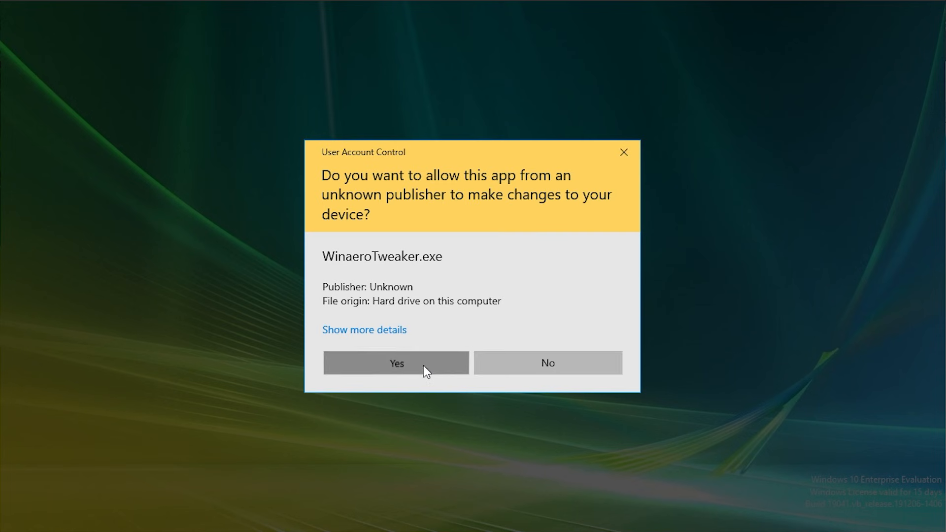
click(424, 367)
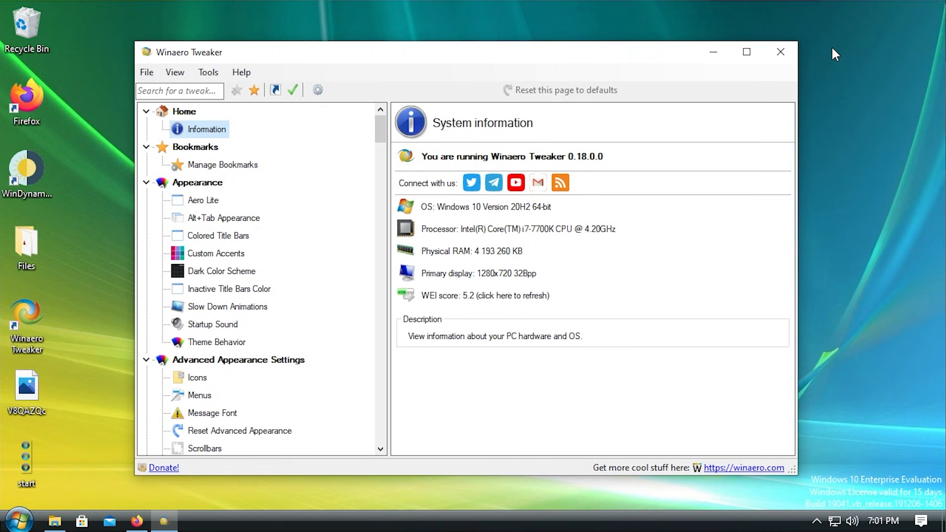
View the Winaero Tweaker download page in Firefox and minimize the browser
click(137, 521)
scroll(418, 309, up, 5)
scroll(419, 309, down, 5)
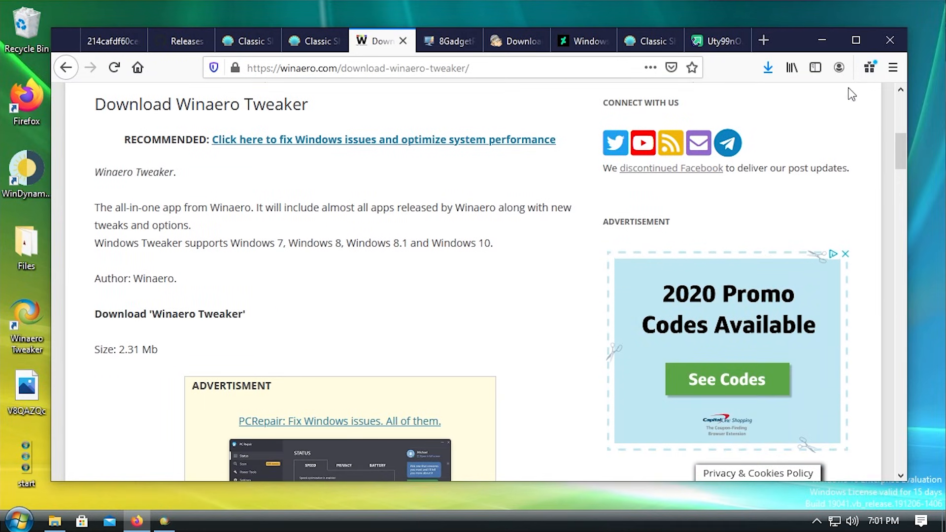
click(822, 40)
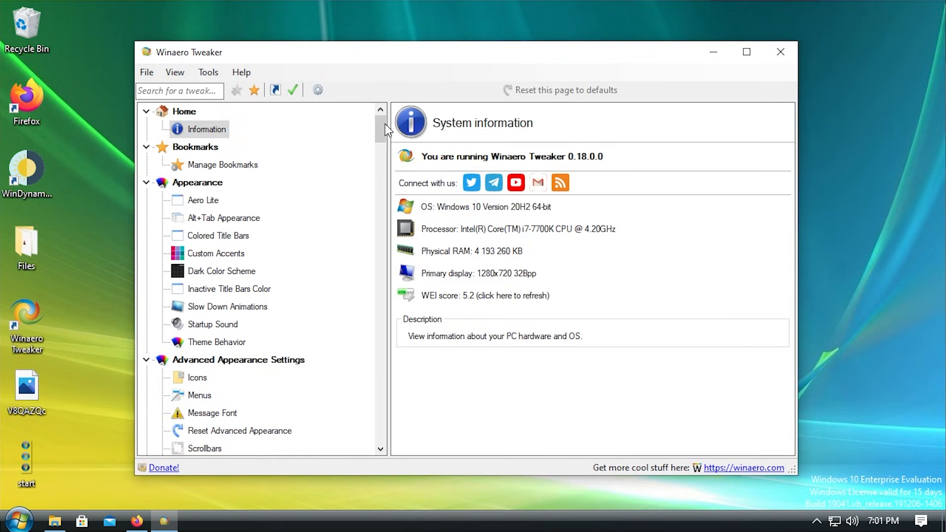
Enable balloon tooltips under Winaero Tweaker's Desktop and Taskbar category and postpone signing out
scroll(386, 124, down, 15)
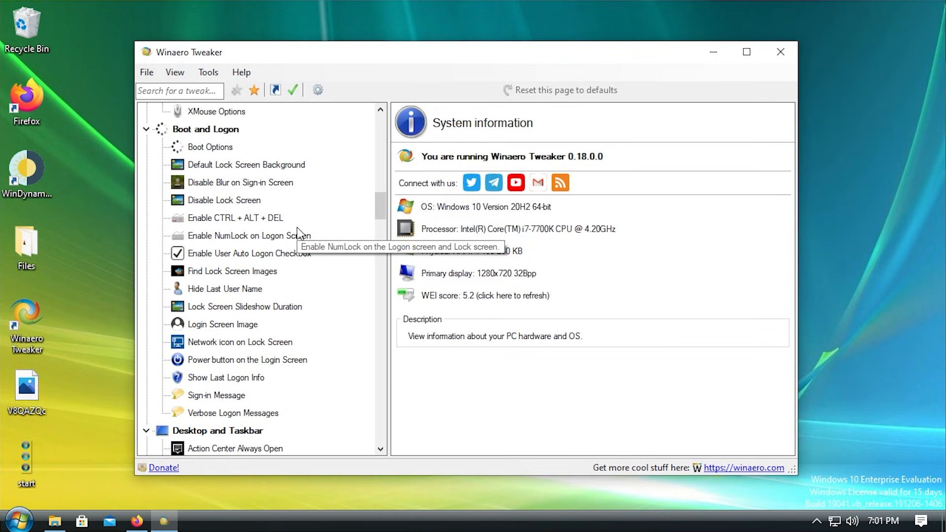
scroll(289, 238, down, 6)
scroll(289, 237, up, 2)
scroll(266, 235, down, 1)
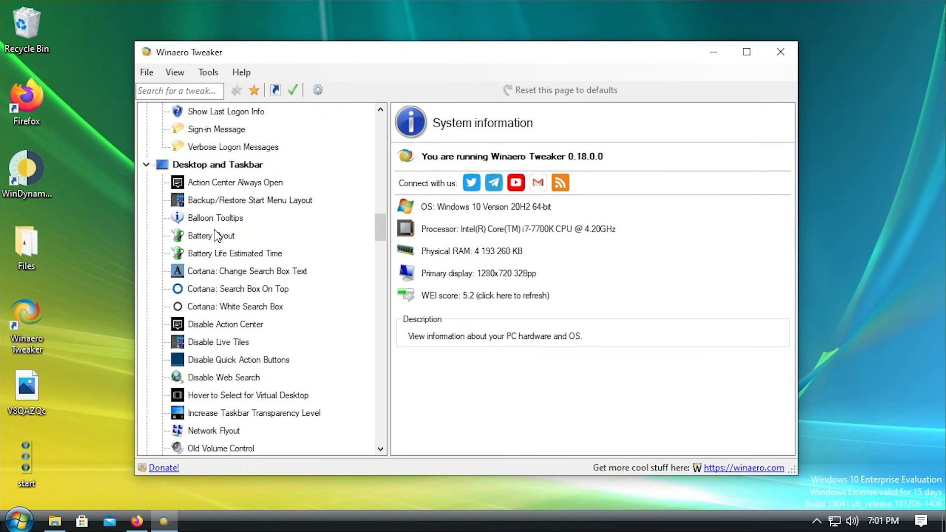
scroll(250, 189, down, 1)
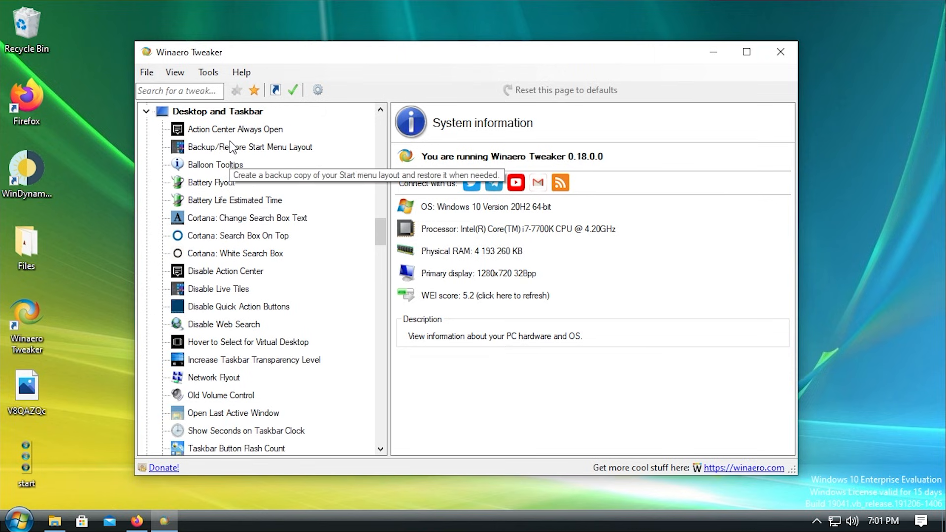
click(215, 165)
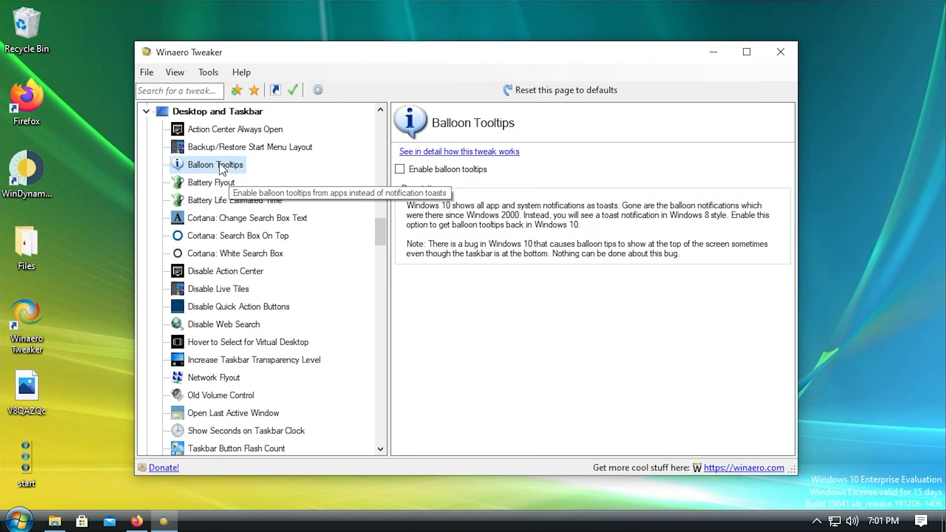
click(438, 169)
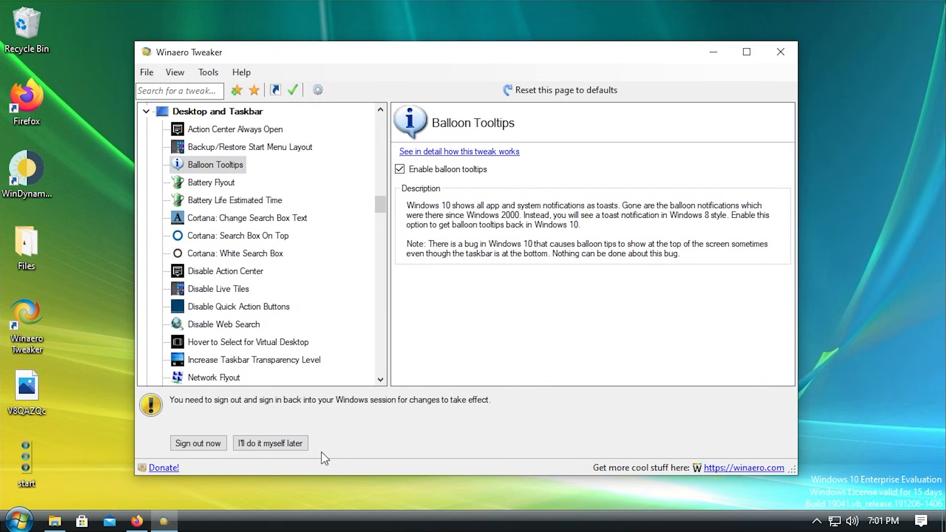
click(299, 445)
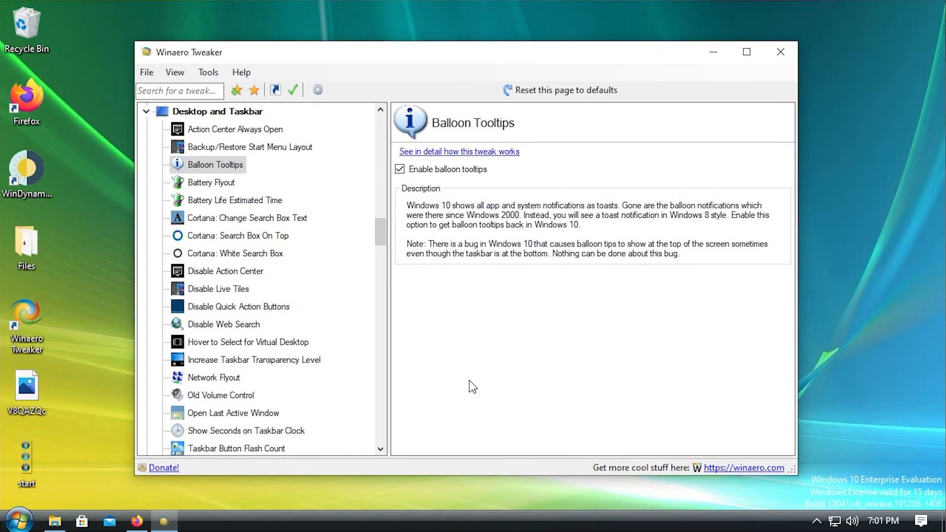
Turn off the new Battery flyout and enable the Disable Action Center tweak
click(207, 182)
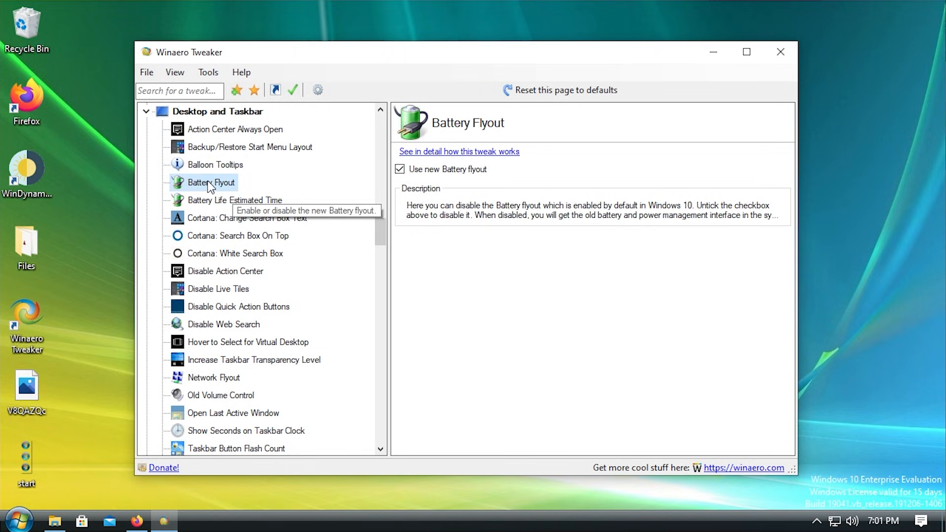
click(431, 172)
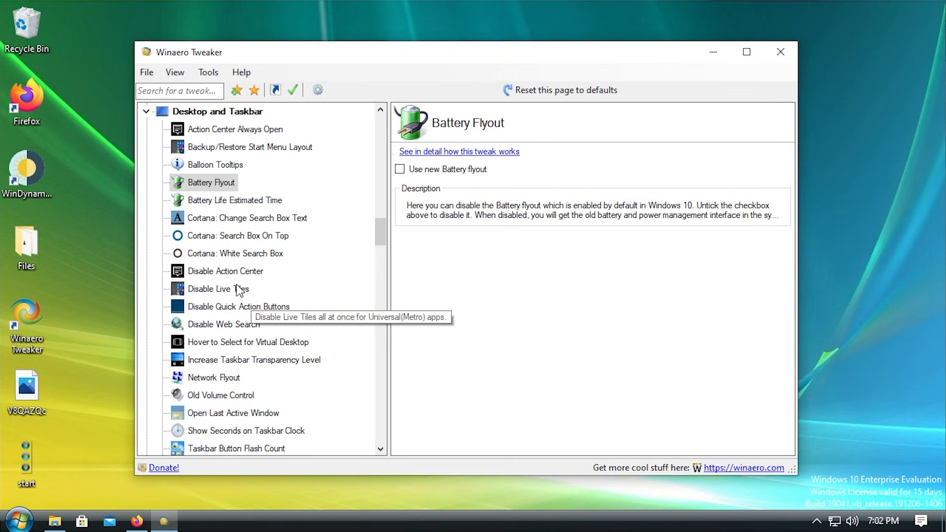
click(217, 272)
click(430, 171)
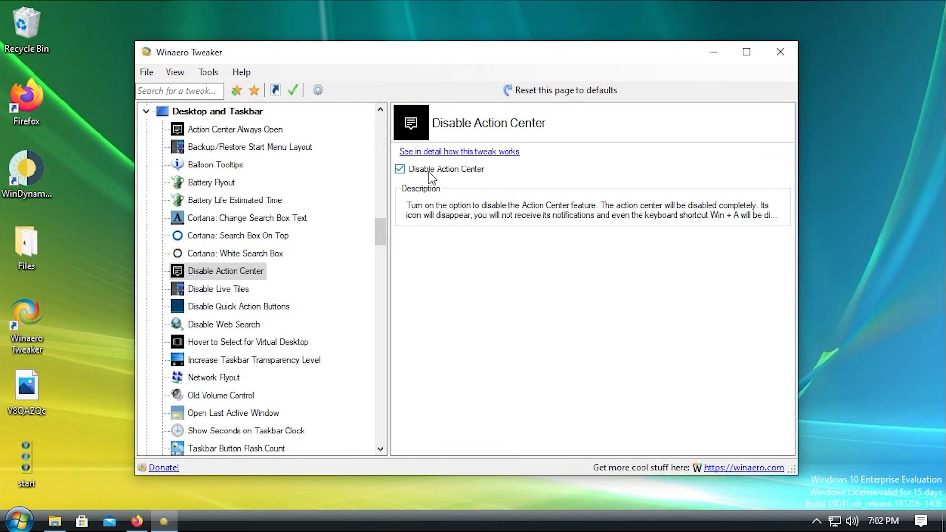
Enable the Disable Live Tiles tweak and postpone signing out
click(221, 288)
scroll(270, 291, down, 1)
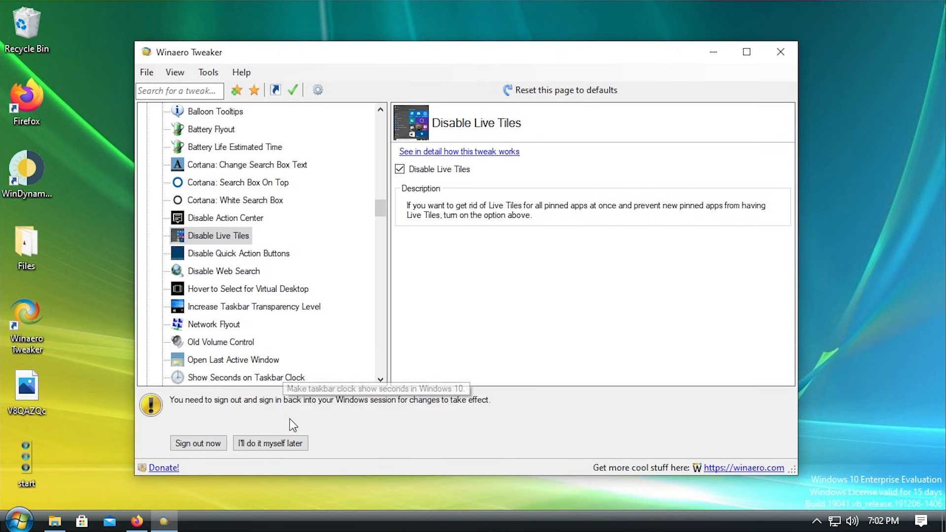
click(288, 443)
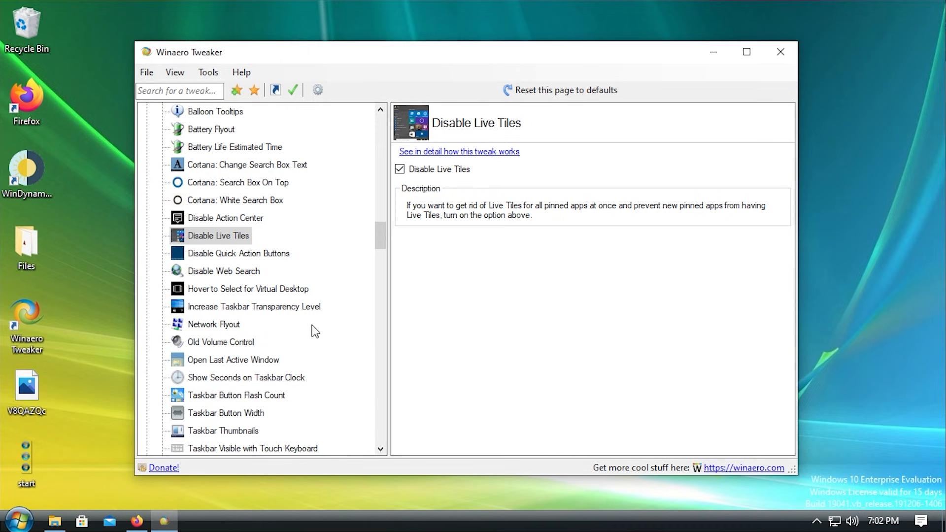
View the modern volume flyout and enable the old volume control tweak
scroll(316, 329, down, 1)
click(203, 289)
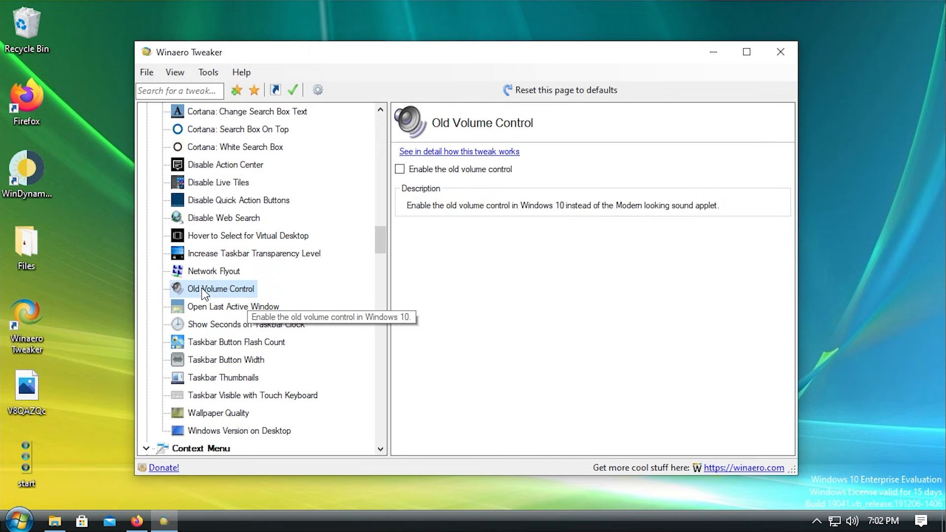
click(851, 521)
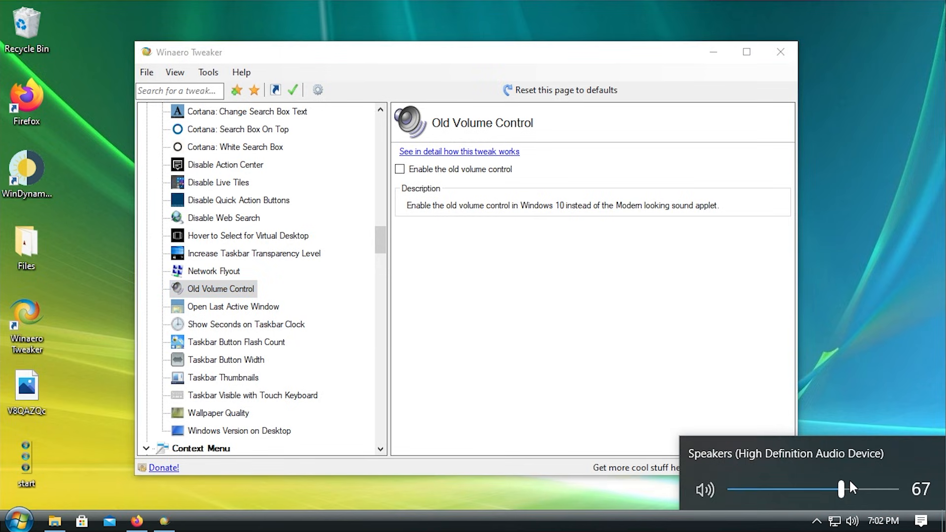
click(675, 391)
click(423, 169)
Try out the classic volume control by lowering the speaker volume slightly, and close it
click(851, 522)
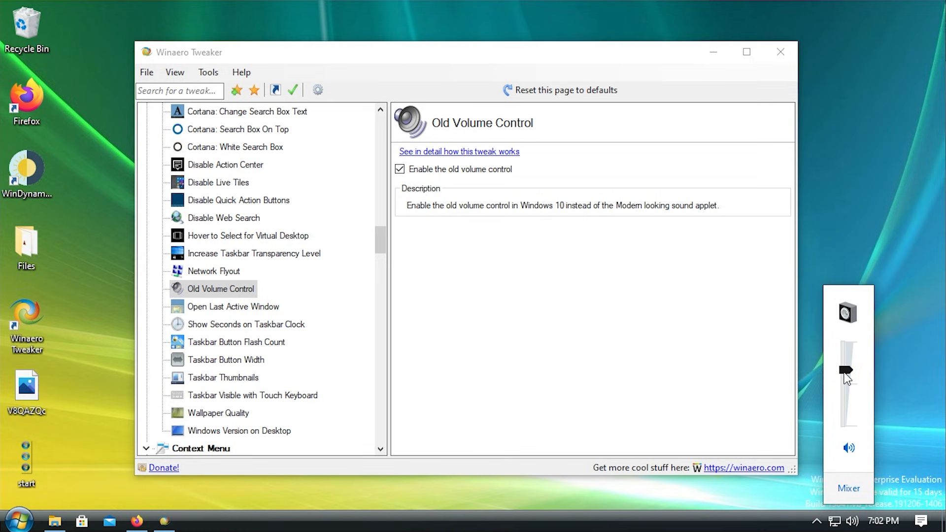
drag(846, 377, 846, 389)
click(567, 344)
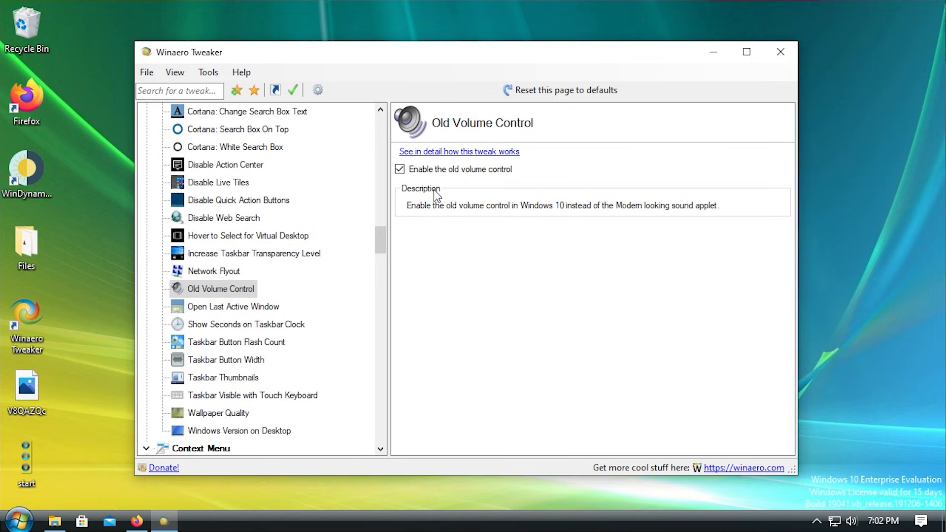
Enable Classic Personalization, Classic Color and Appearance, and Classic Desktop Background in the Add Personalization tweak under Settings and Control Panel
scroll(268, 255, down, 20)
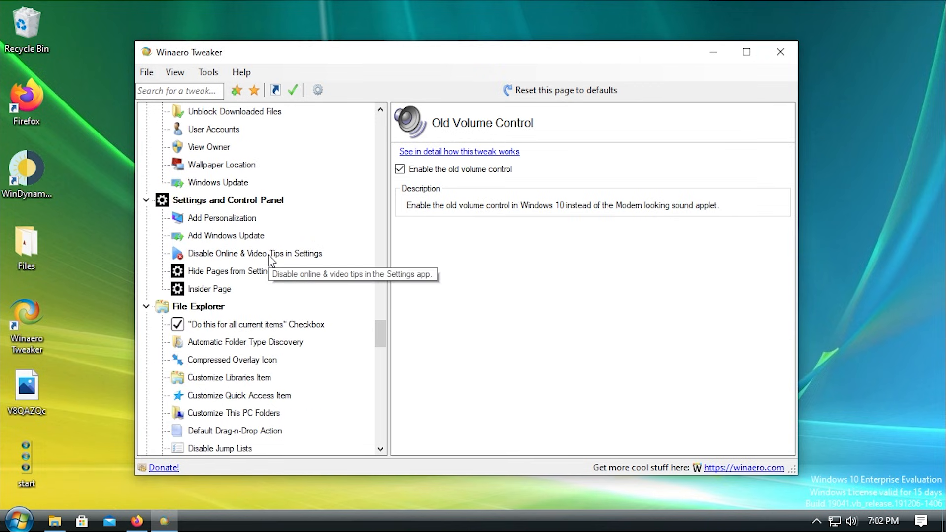
click(231, 201)
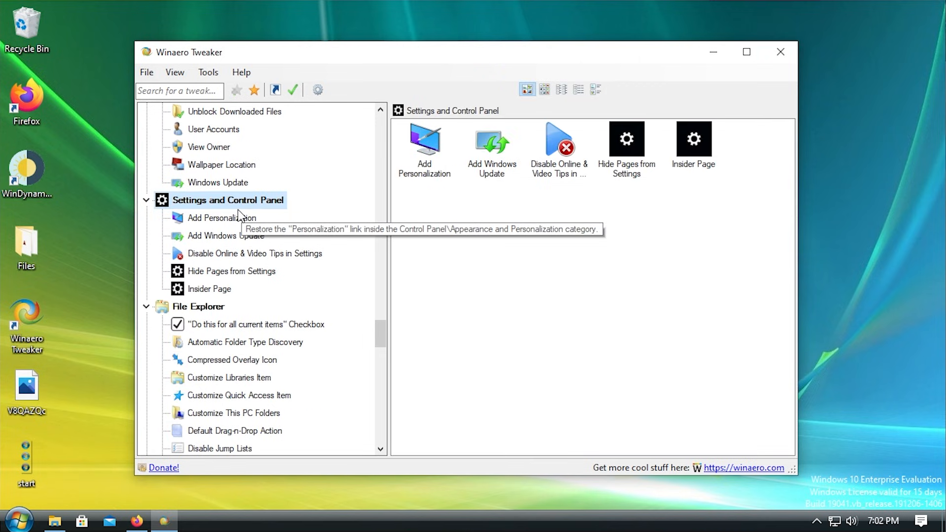
click(215, 219)
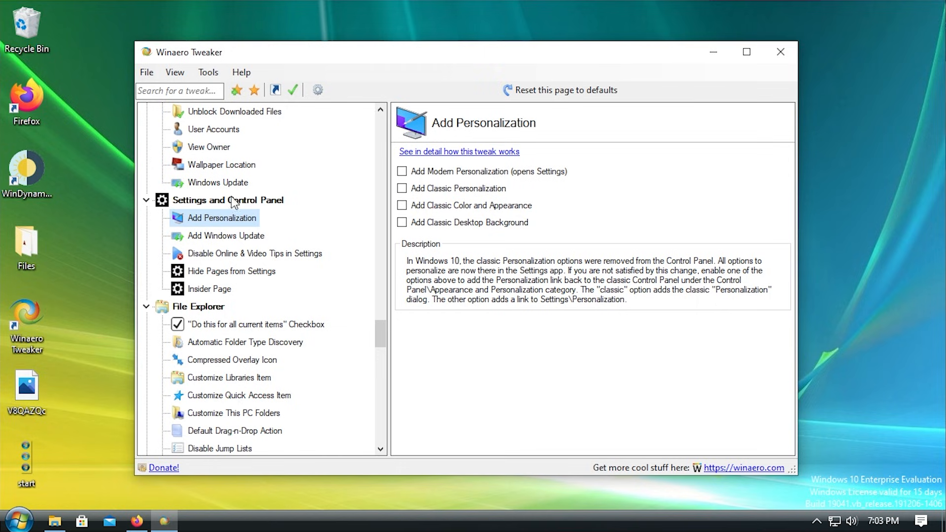
click(463, 191)
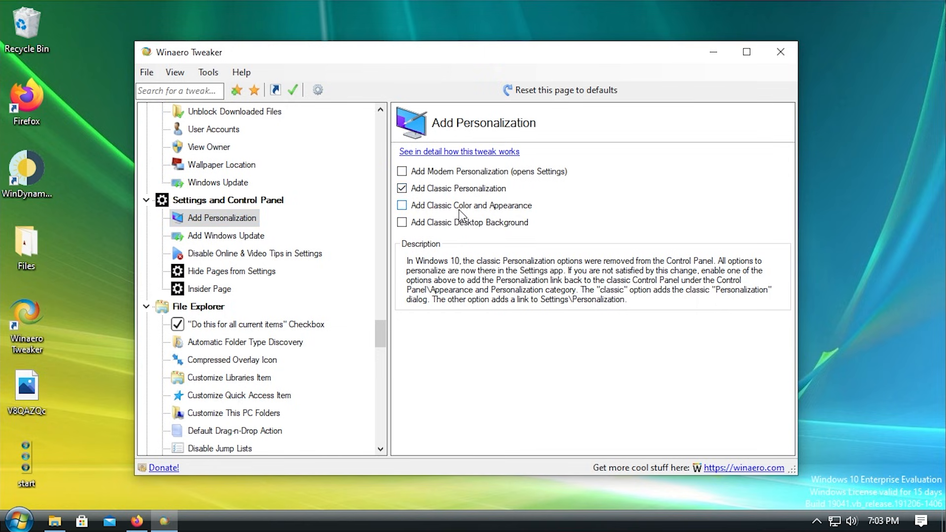
click(459, 209)
Open Control Panel's Appearance and Personalization category, look over the classic Personalization window's themes, and close that window
key(super+r)
text(control)
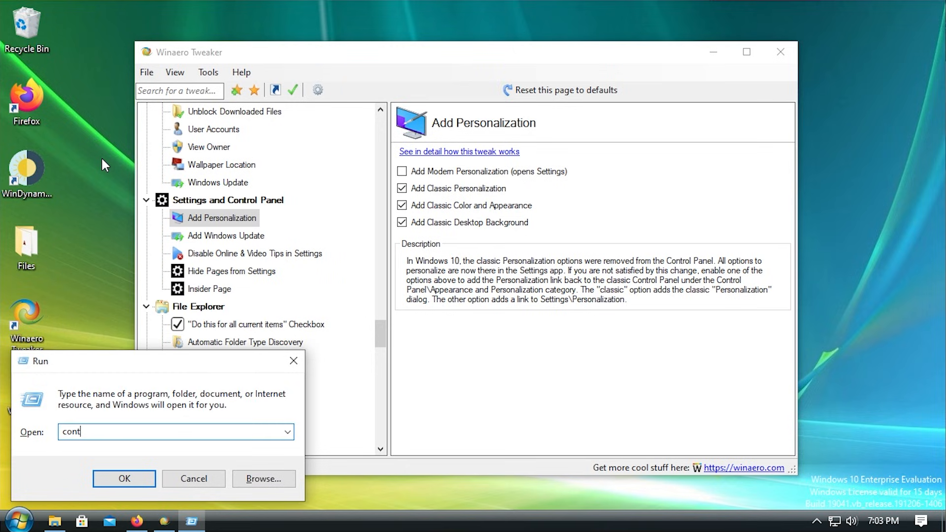
key(Return)
click(490, 221)
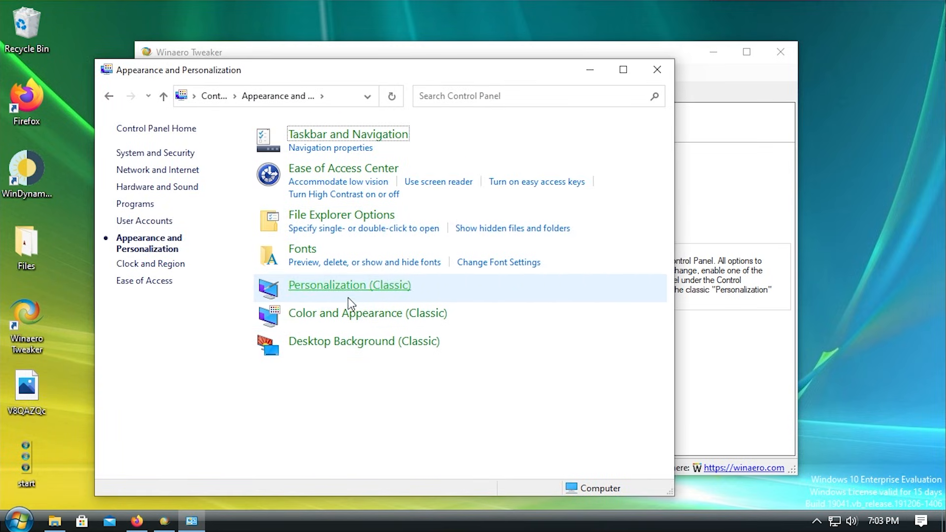
click(378, 287)
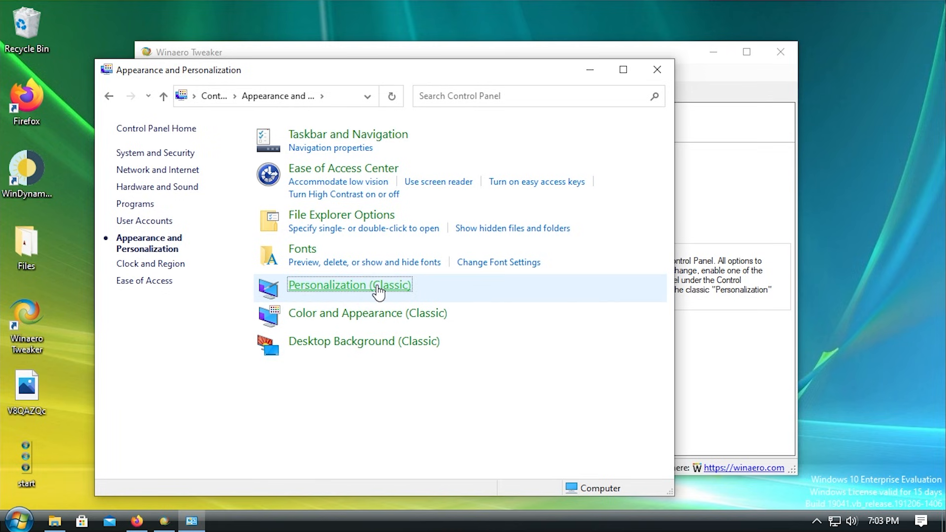
drag(355, 98, 304, 68)
scroll(624, 225, down, 3)
scroll(624, 225, up, 3)
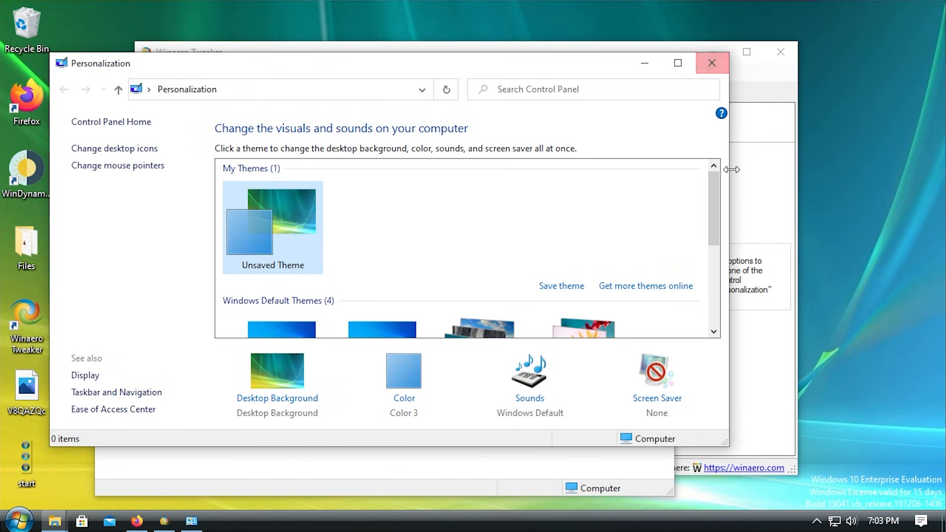
scroll(717, 195, down, 3)
scroll(716, 194, up, 3)
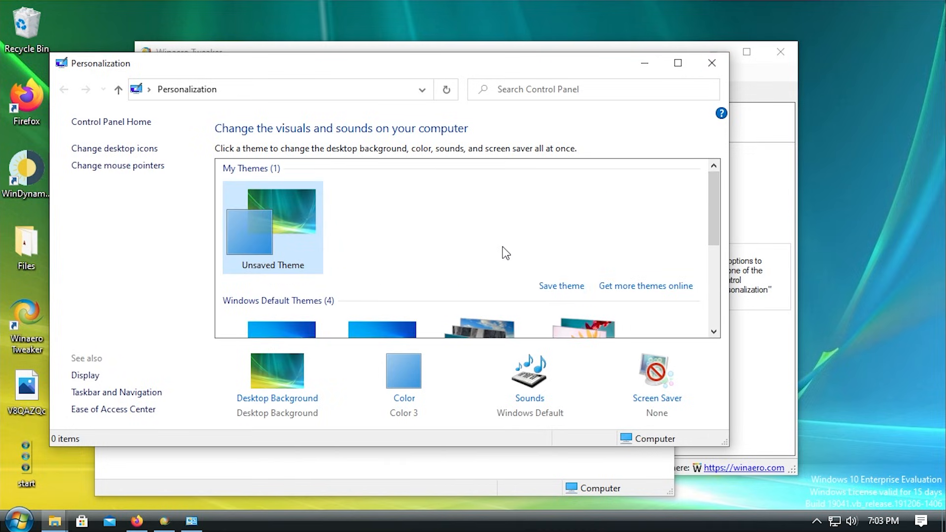
click(712, 63)
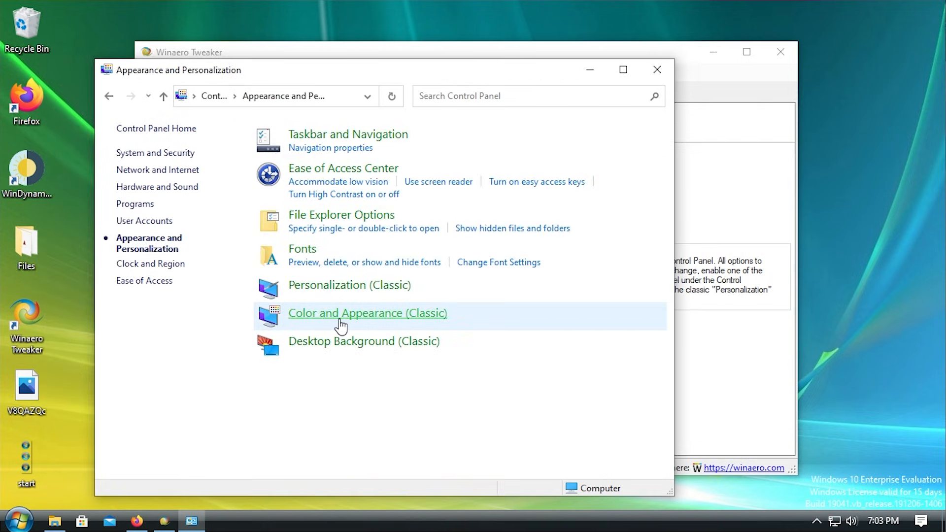
View the classic Color and Appearance and Desktop Background pages without changing anything, and close Control Panel
click(342, 325)
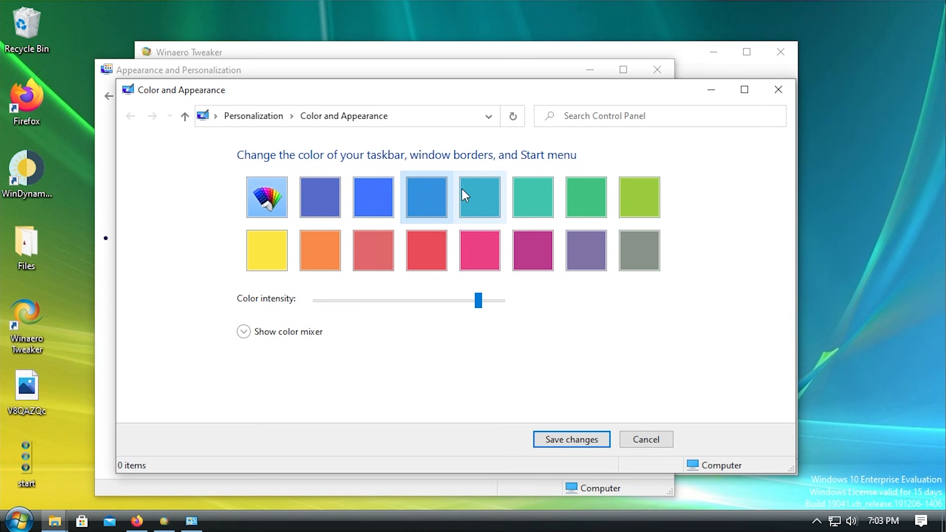
click(789, 93)
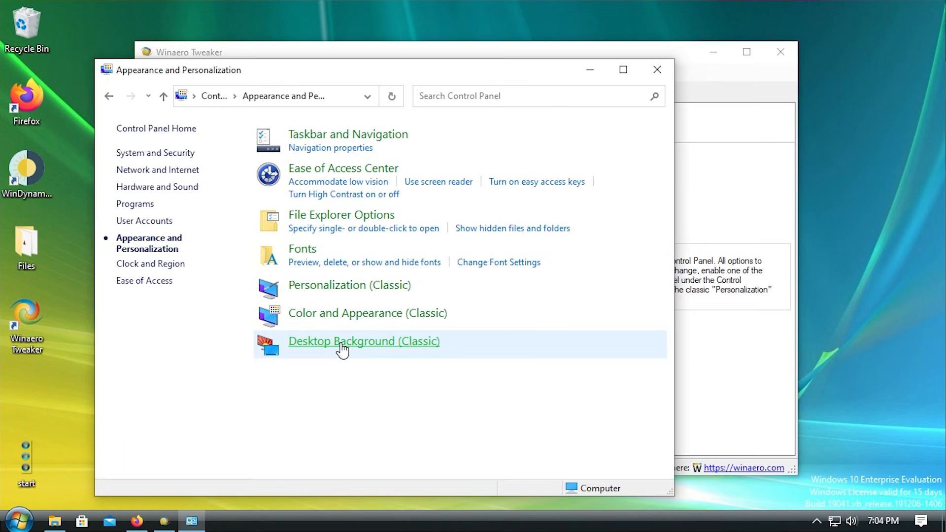
click(342, 350)
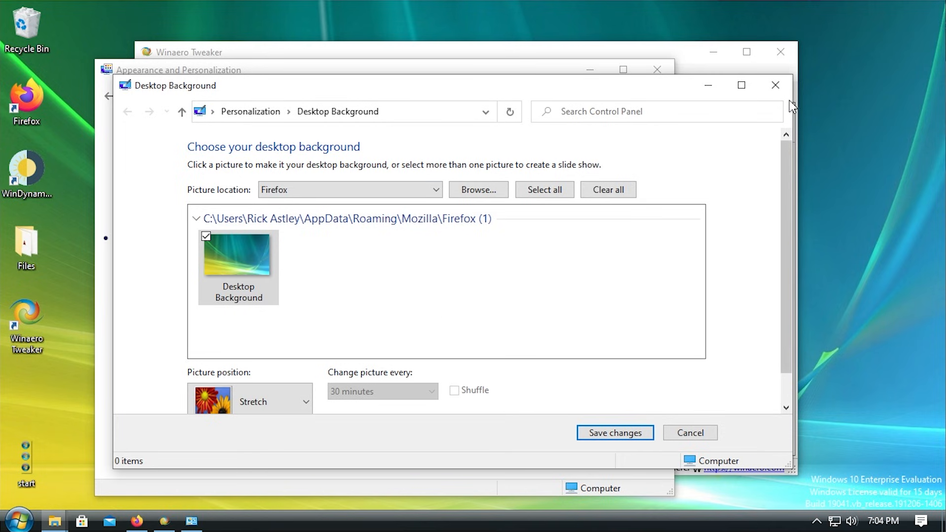
click(776, 85)
click(657, 69)
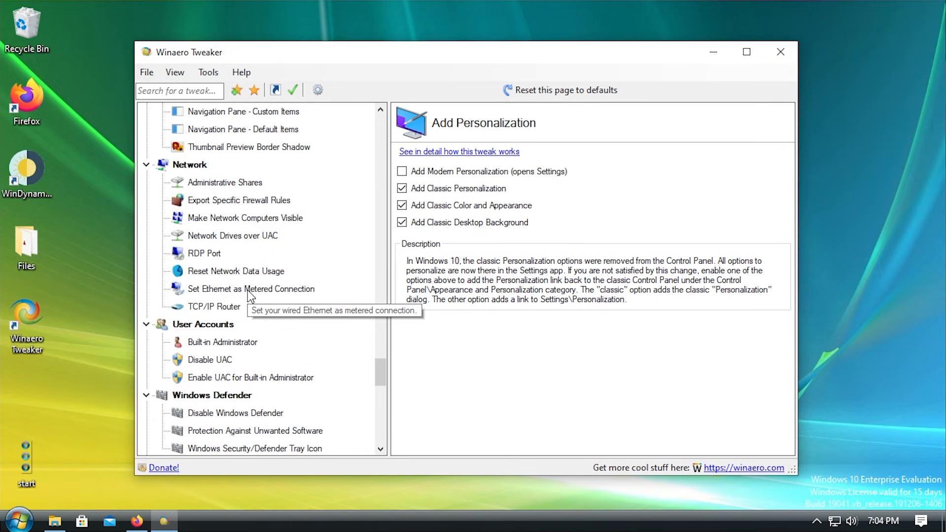
Enable the Disable Telemetry and Data Collection tweak in the Privacy section
scroll(249, 280, down, 3)
scroll(250, 279, down, 2)
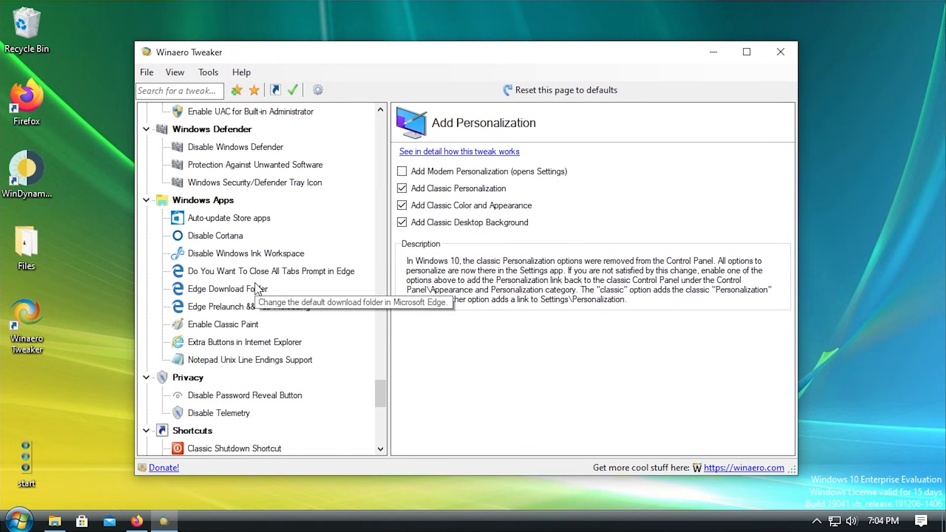
click(217, 236)
click(440, 173)
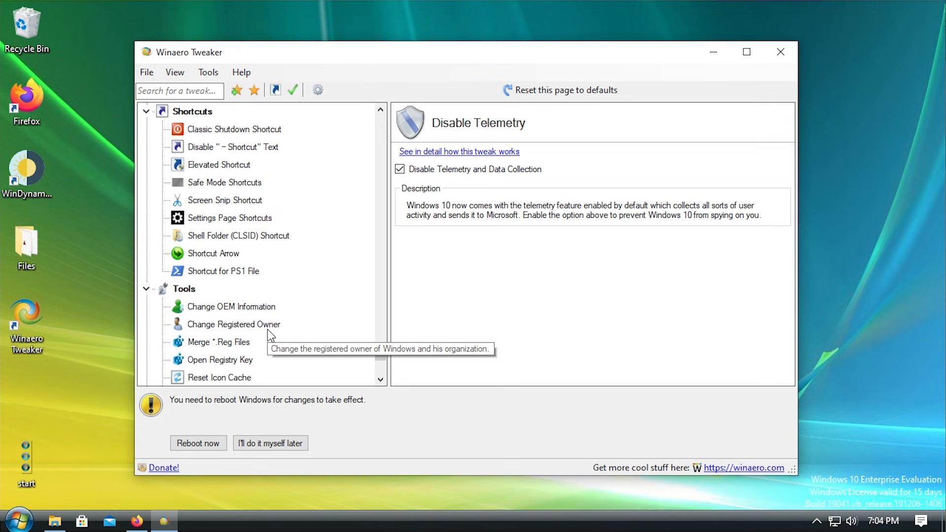
Activate Windows Photo Viewer from the Get Classic Apps section
scroll(267, 331, down, 4)
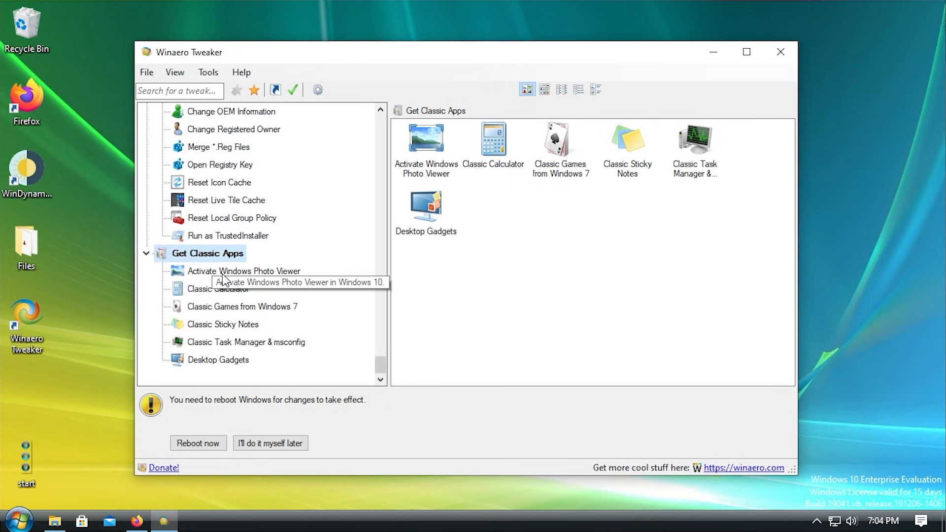
click(223, 275)
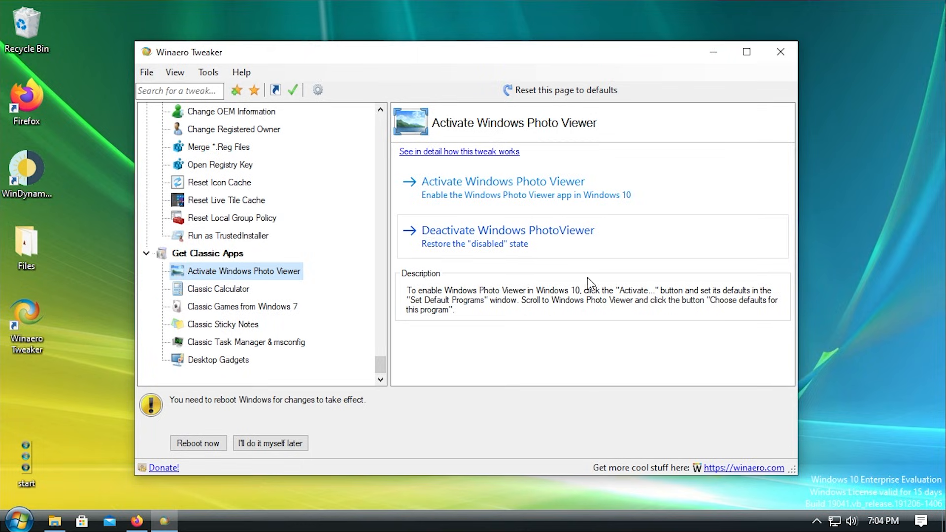
click(474, 197)
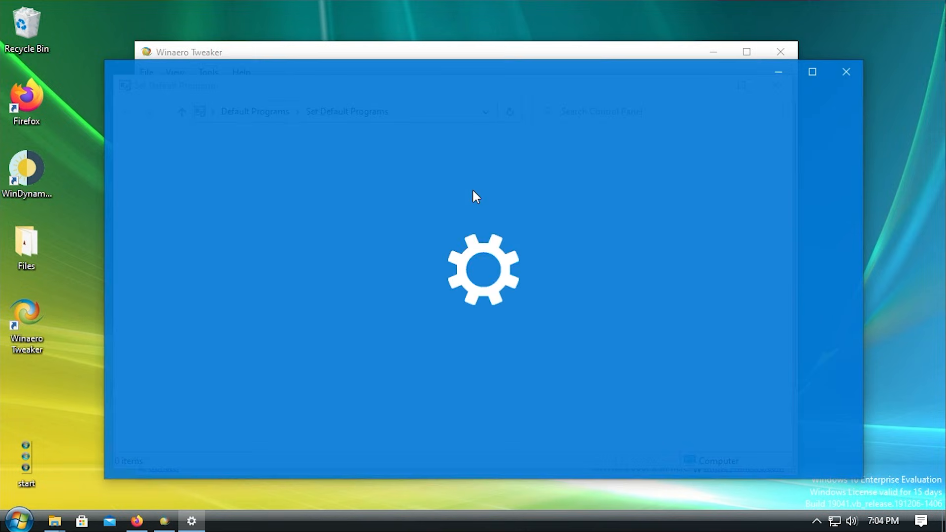
Set Windows Photo Viewer as the default photo viewer in the Default apps settings, and close Settings
scroll(419, 279, down, 3)
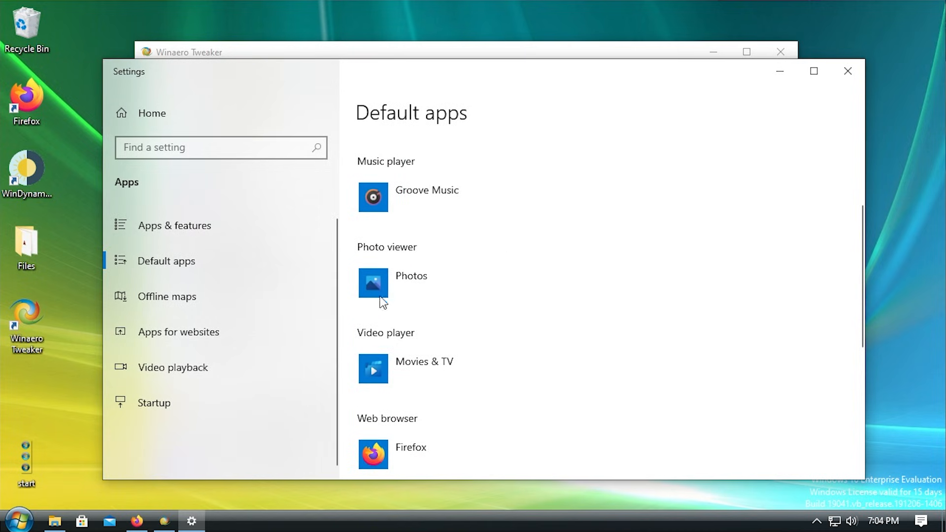
click(428, 275)
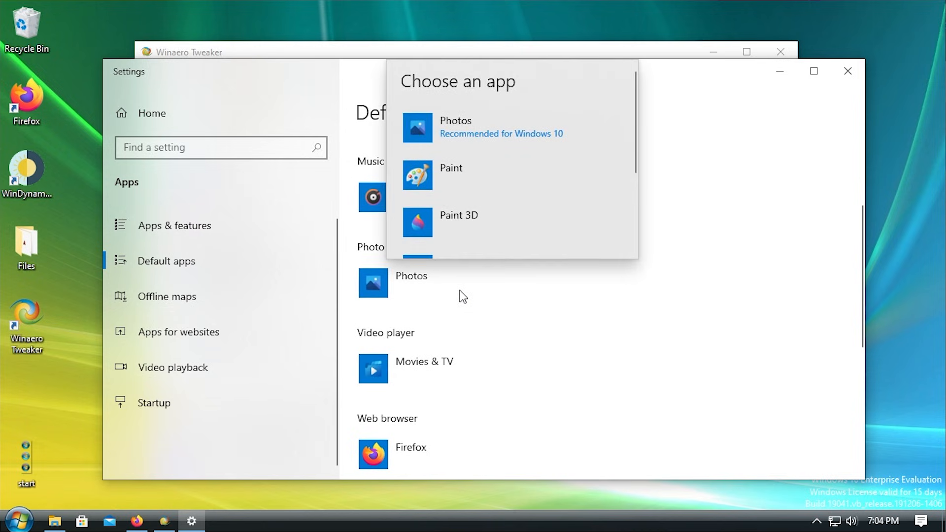
scroll(509, 193, down, 2)
click(478, 183)
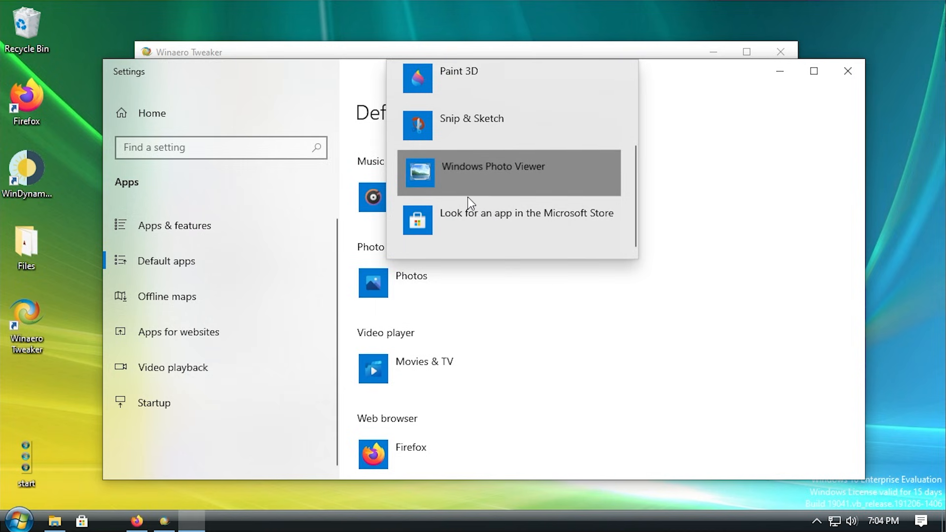
click(491, 179)
click(848, 71)
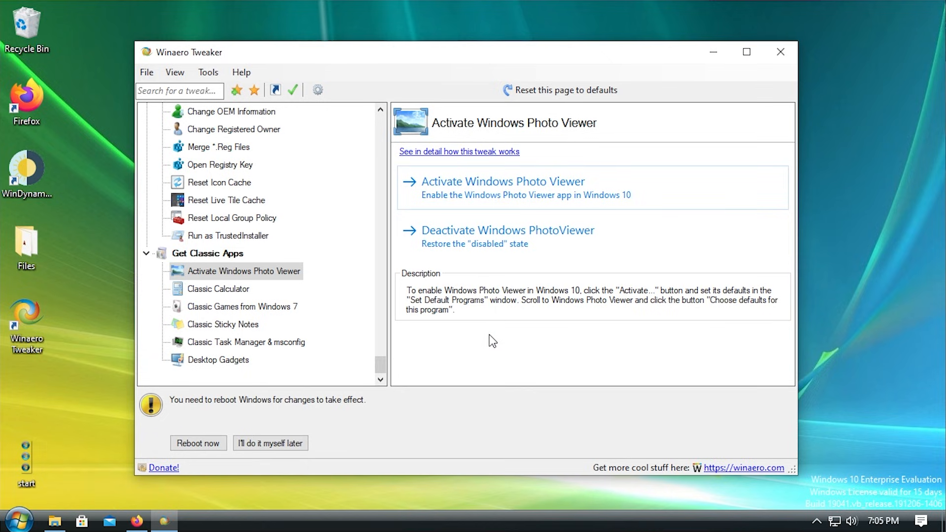
Review the Get Classic Apps pages for Calculator, Windows 7 games, Sticky Notes, Task Manager & msconfig, and Desktop Gadgets
click(231, 289)
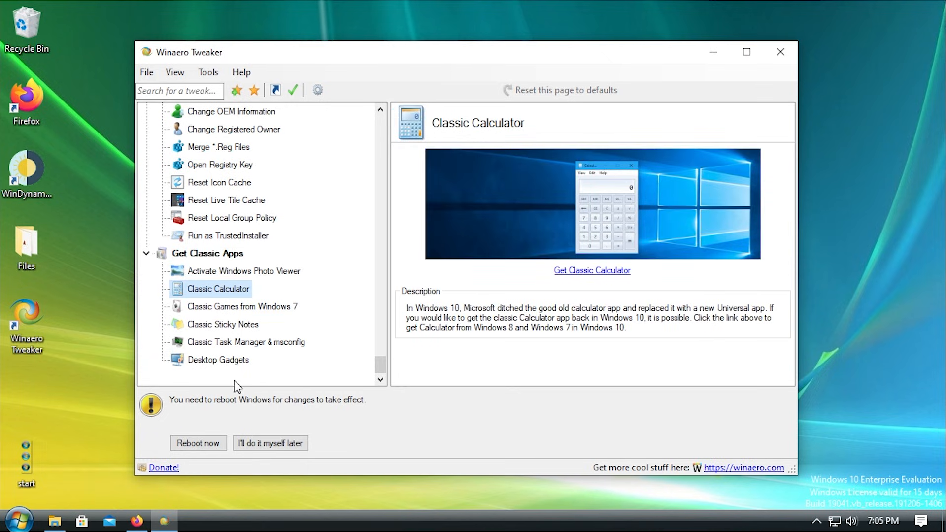
click(233, 308)
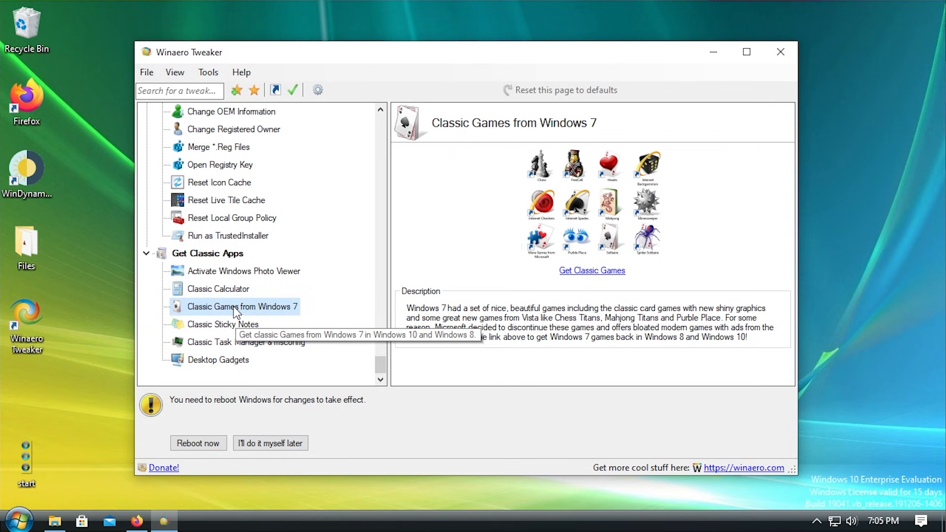
click(241, 324)
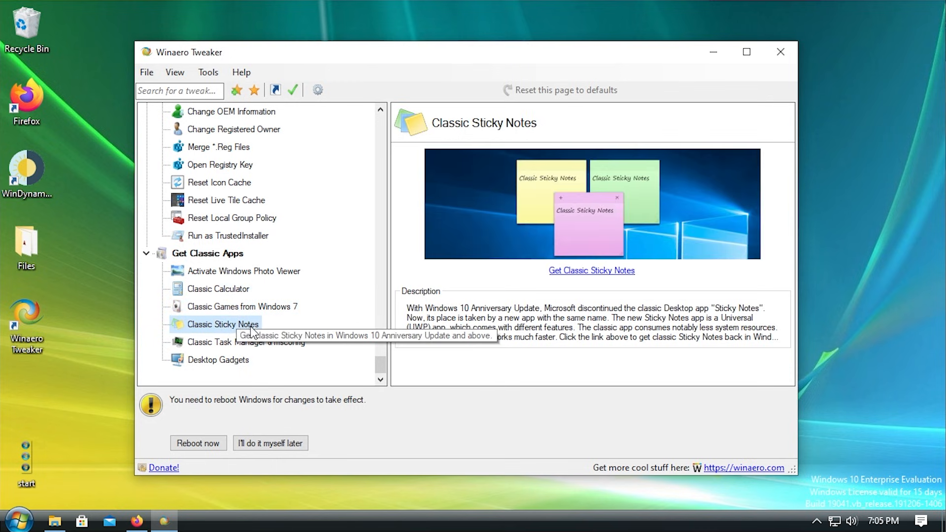
click(274, 340)
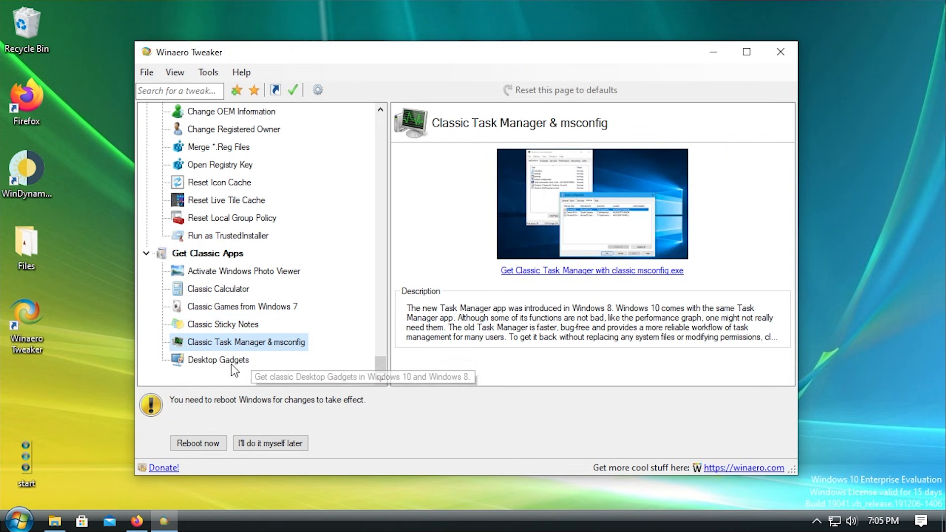
click(236, 360)
click(259, 344)
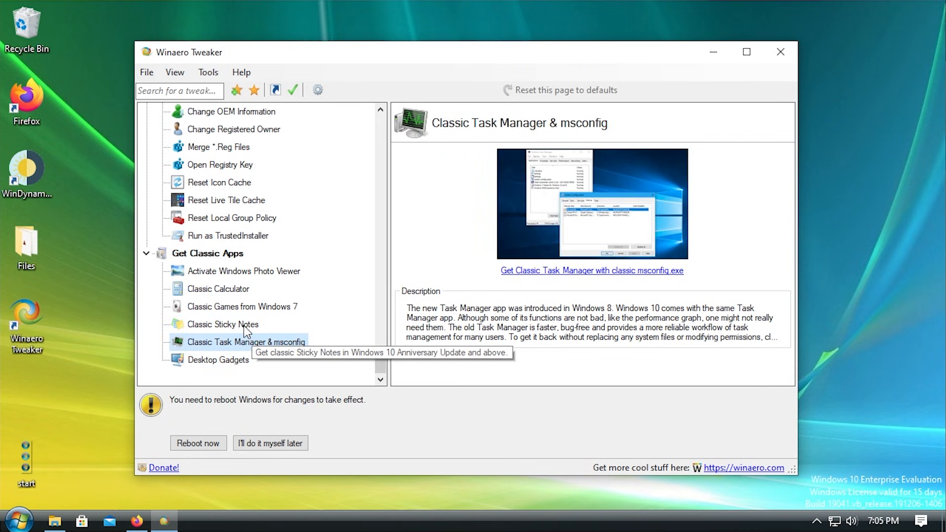
click(237, 307)
click(237, 291)
click(238, 318)
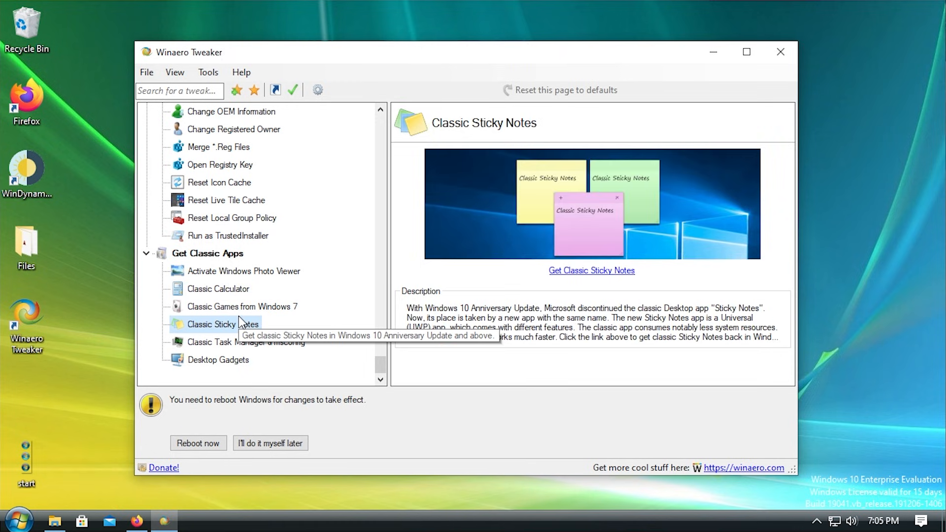
click(262, 340)
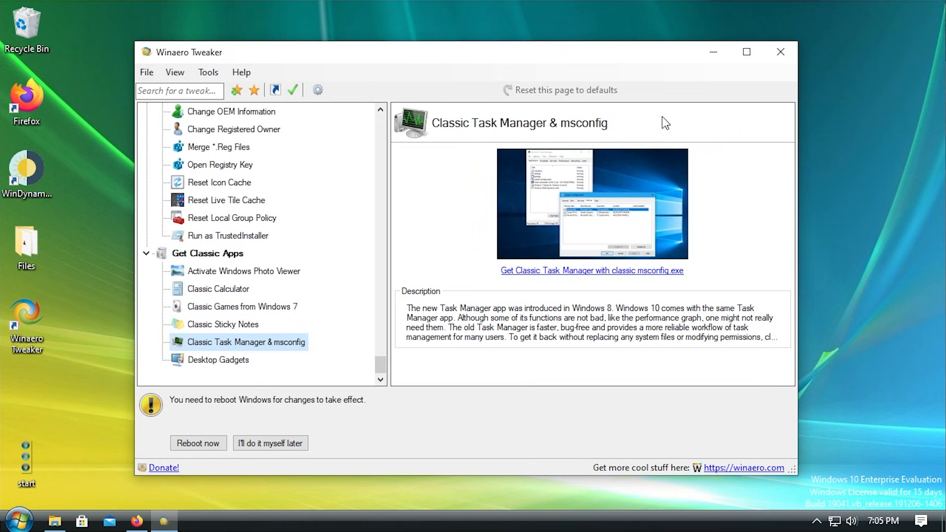
Minimize Winaero Tweaker and launch the tm_cfg_win8-win10 installer from the desktop's oldtask folder, allowing it to make changes
click(713, 53)
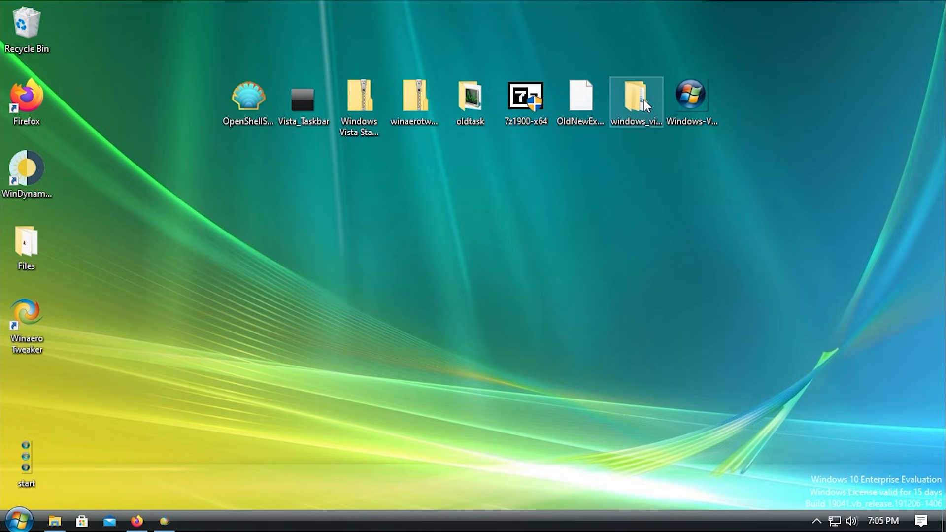
double_click(471, 99)
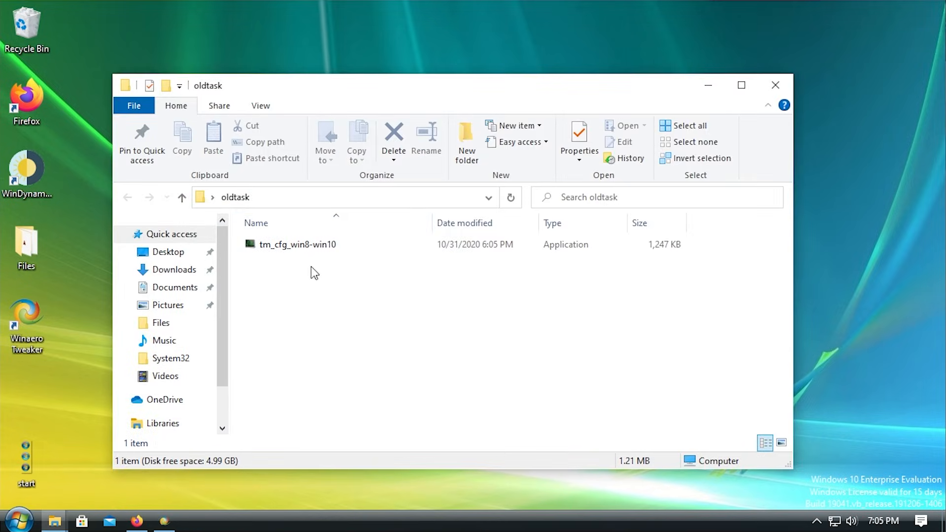
click(266, 245)
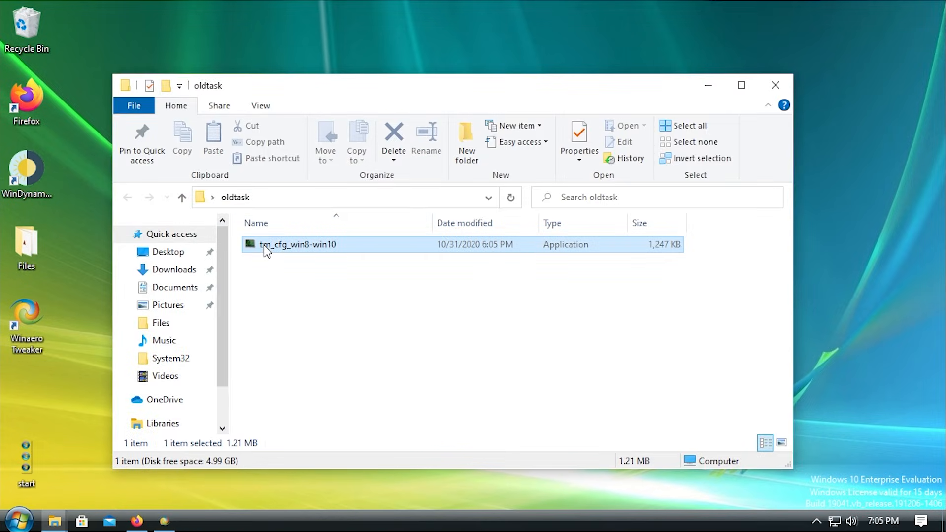
double_click(318, 244)
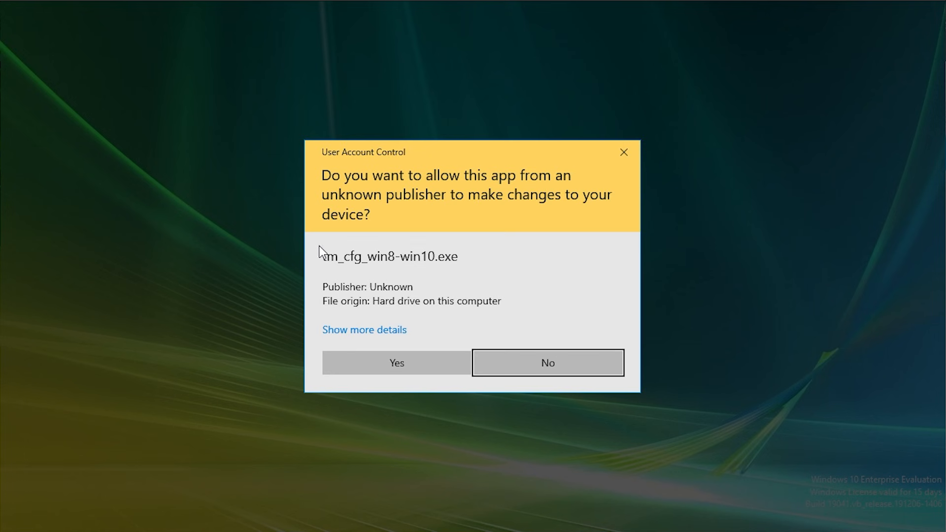
click(375, 365)
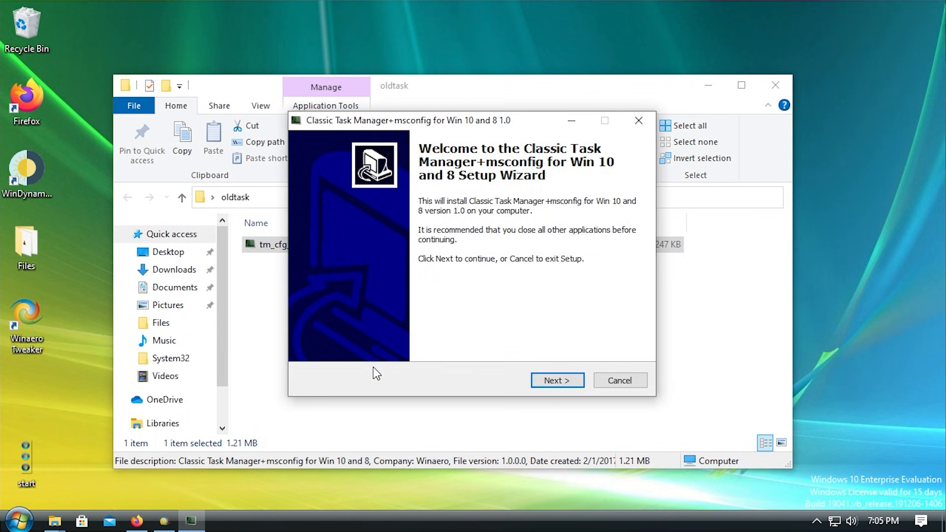
Install Classic Task Manager+msconfig as a full installation in C:\Program Files\ClassicTaskmgr, without creating desktop icons
click(544, 384)
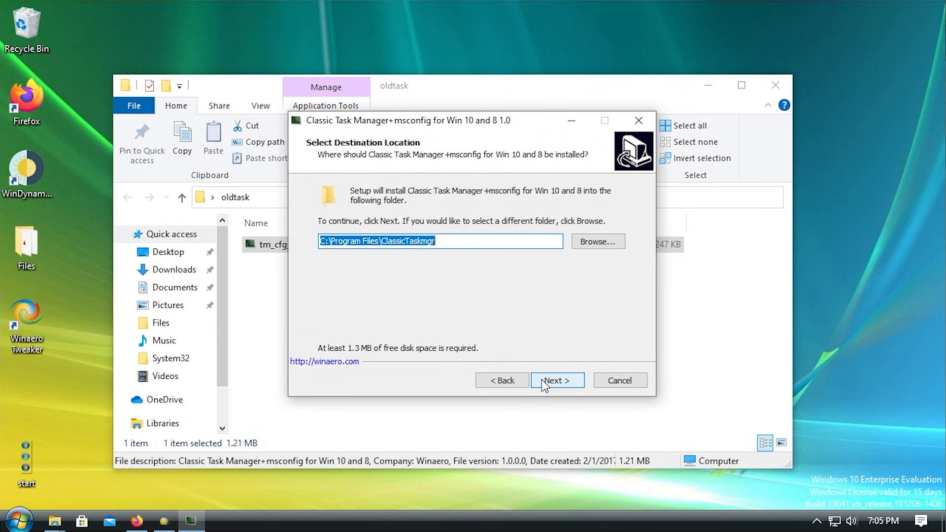
click(545, 382)
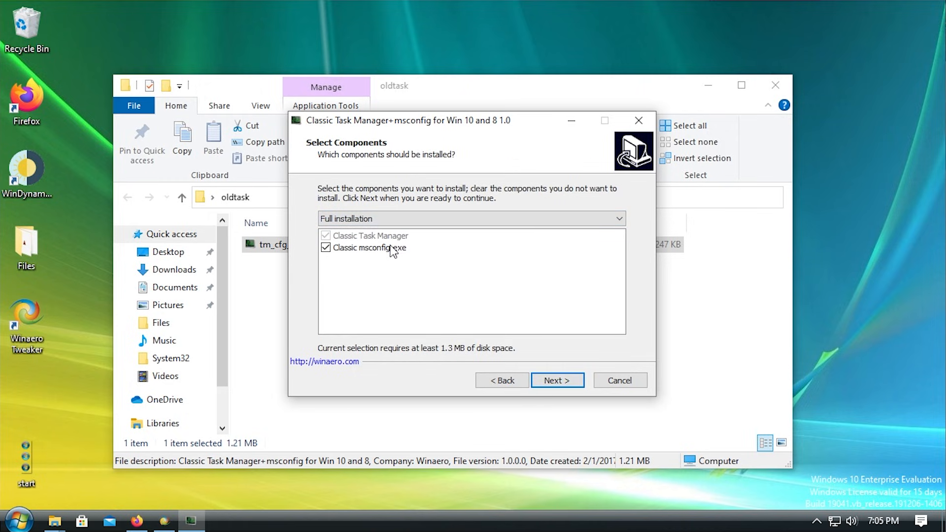
click(551, 382)
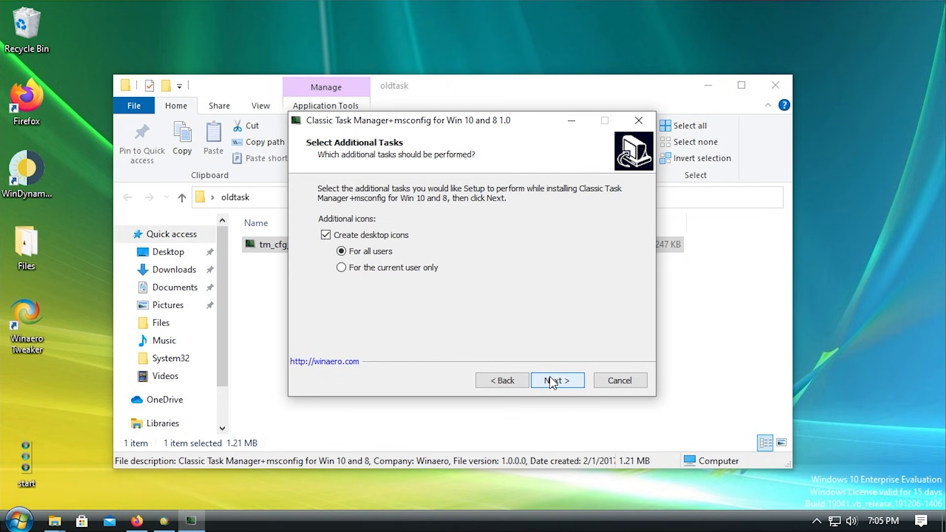
click(355, 236)
click(548, 381)
click(553, 380)
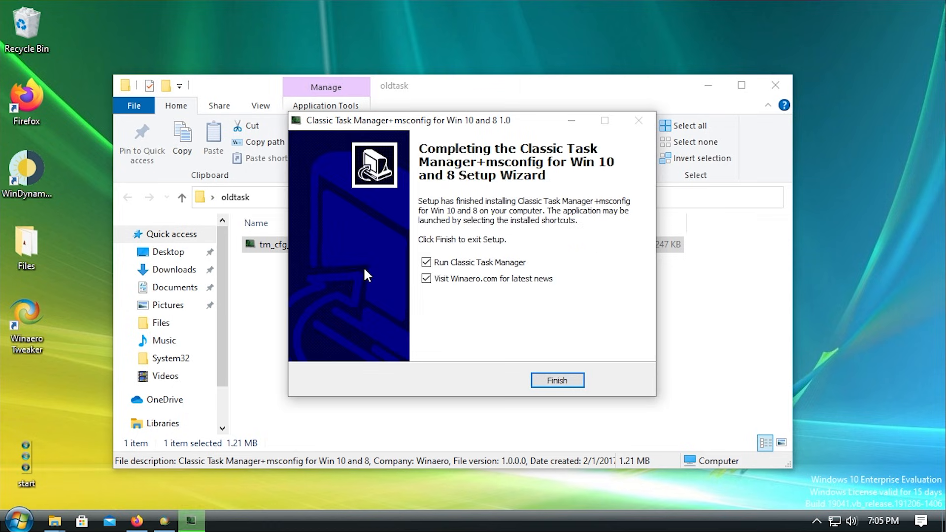
Finish the setup without running Classic Task Manager or visiting Winaero.com, and minimize the oldtask folder window
click(468, 279)
click(459, 263)
click(554, 379)
click(709, 85)
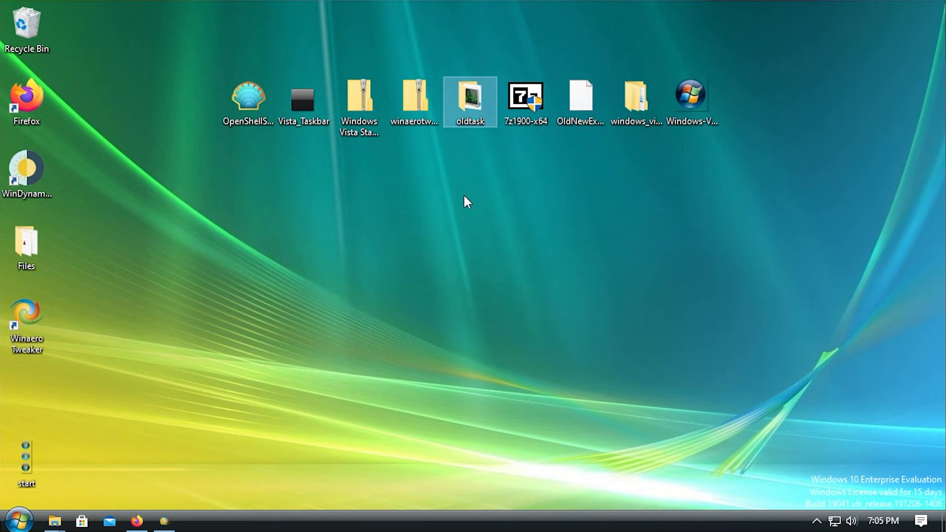
Open Windows Task Manager and look through its views, including Processes and Applications
key(ctrl+shift+Escape)
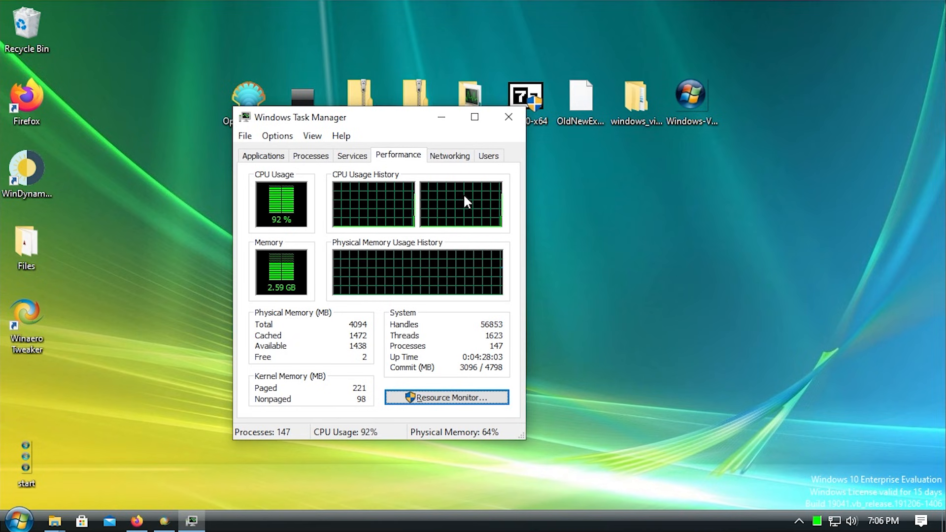
drag(353, 117, 406, 114)
click(324, 154)
click(352, 153)
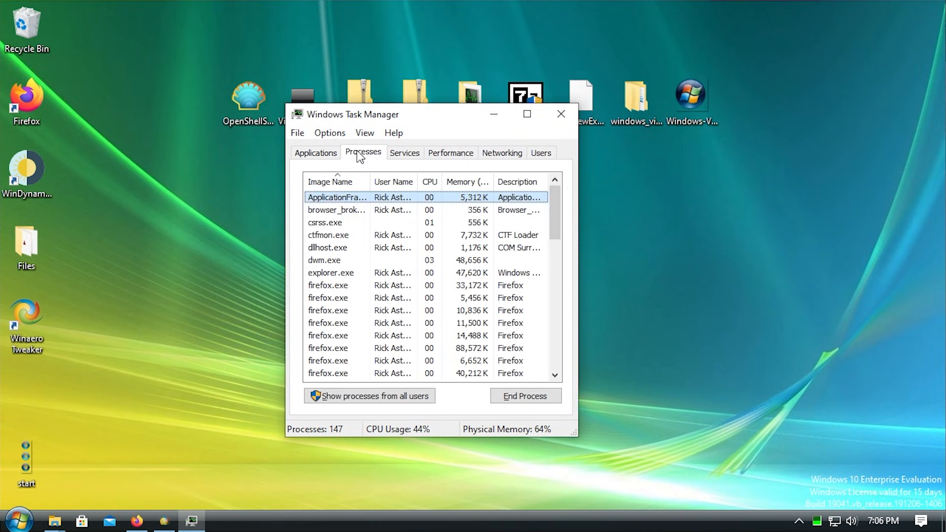
click(450, 155)
click(371, 155)
click(324, 153)
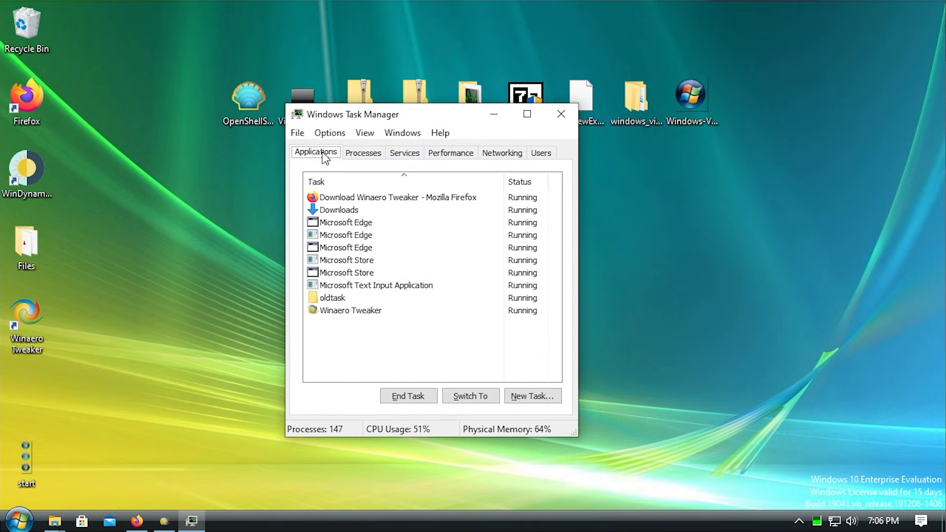
Run msconfig1, allow it to make changes, and examine the startup items in System Configuration
key(super+r)
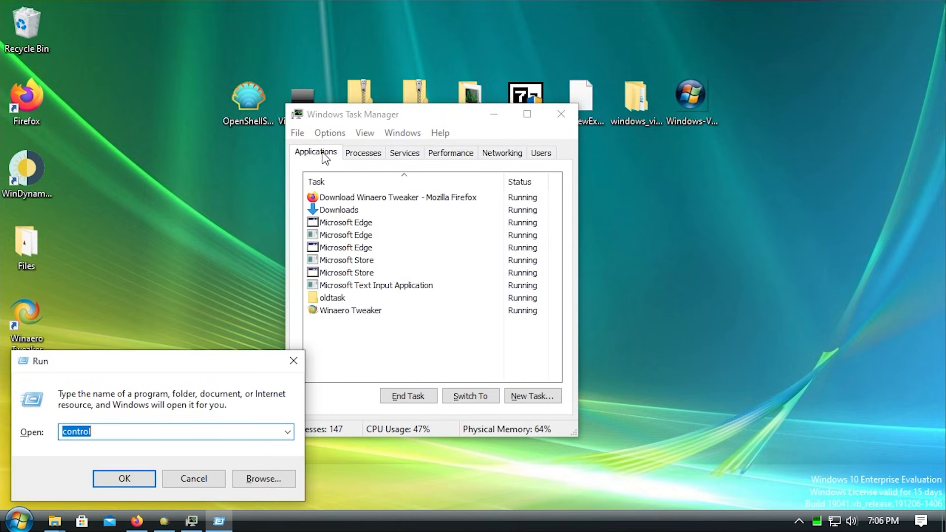
text(msconfig1)
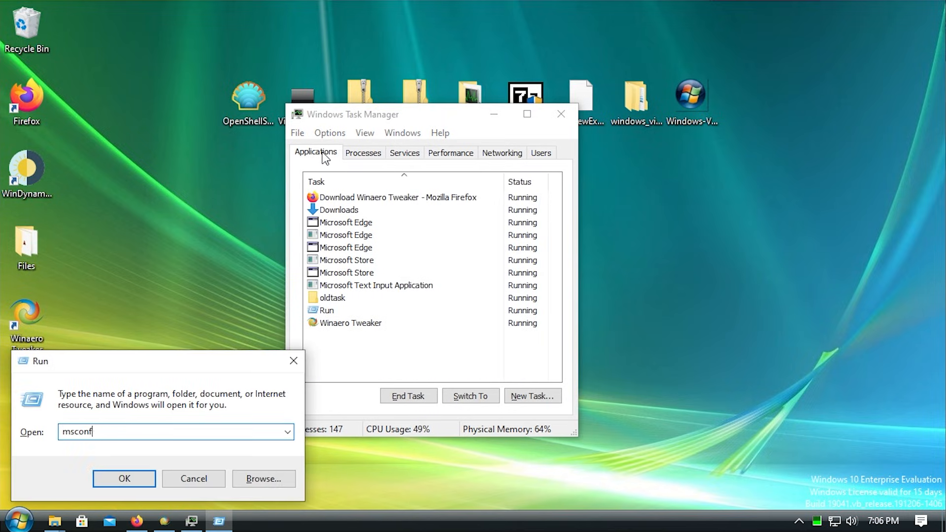
key(Return)
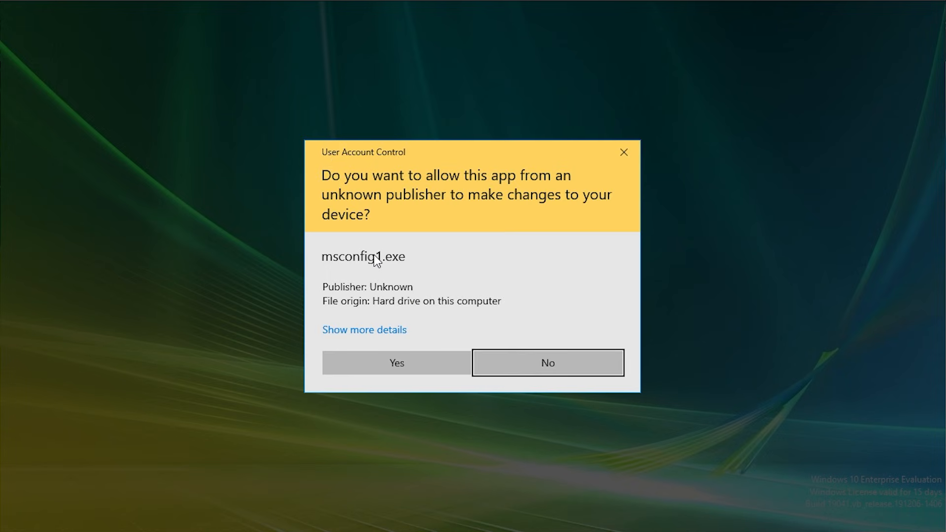
click(388, 359)
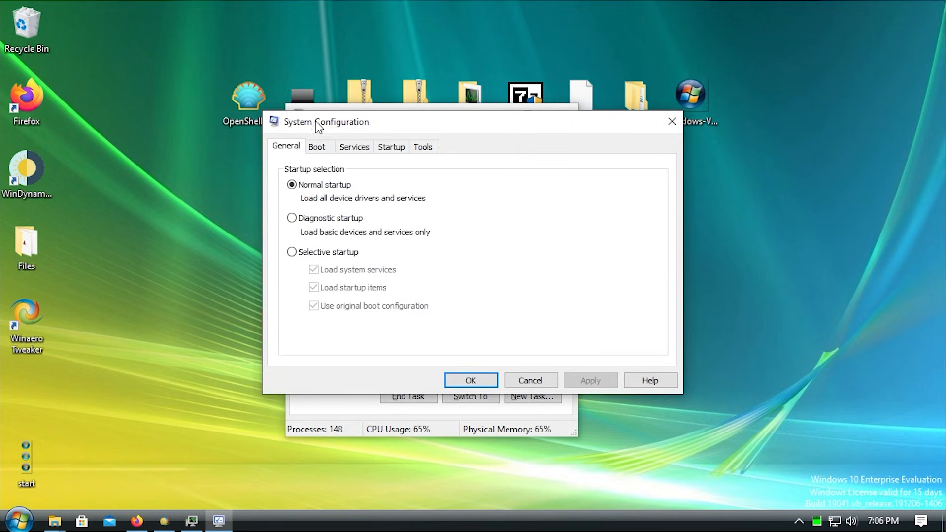
drag(315, 122, 297, 152)
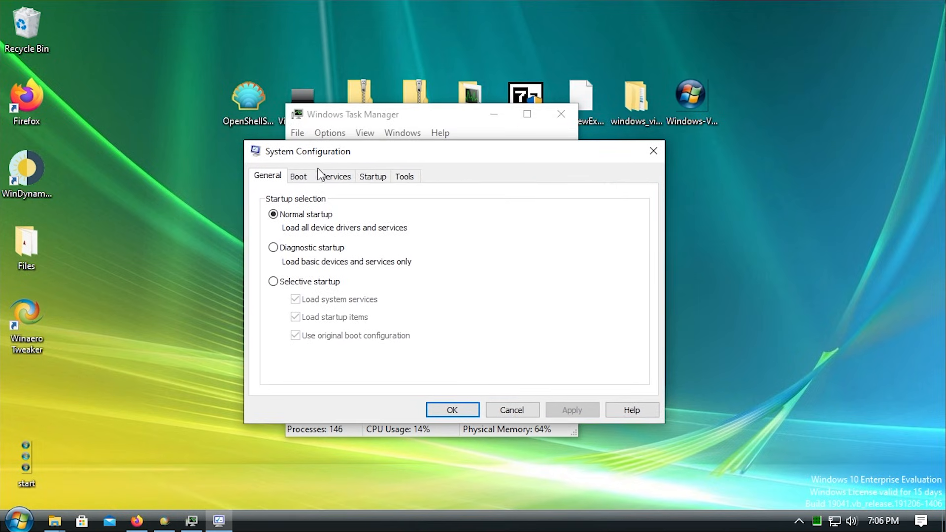
click(377, 178)
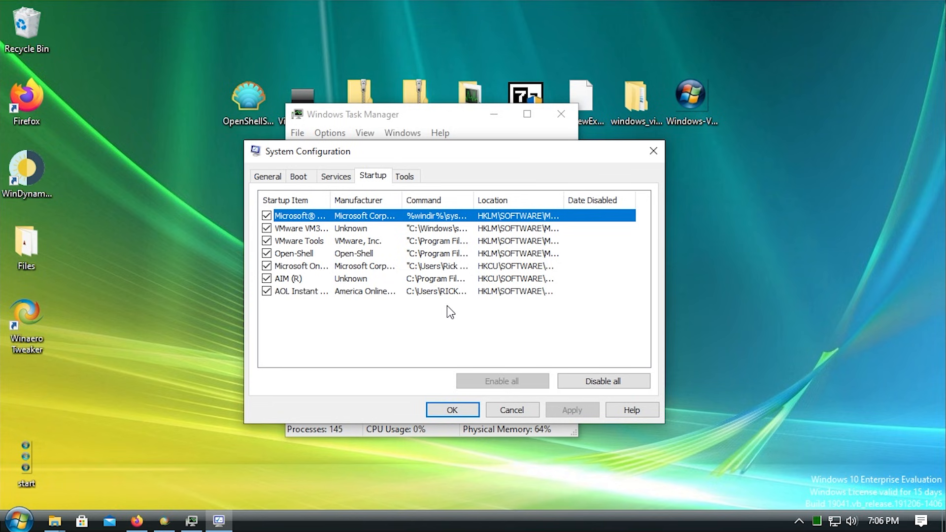
mouse_move(411, 156)
mouse_down()
mouse_move(363, 210)
mouse_move(370, 175)
mouse_move(414, 154)
mouse_up()
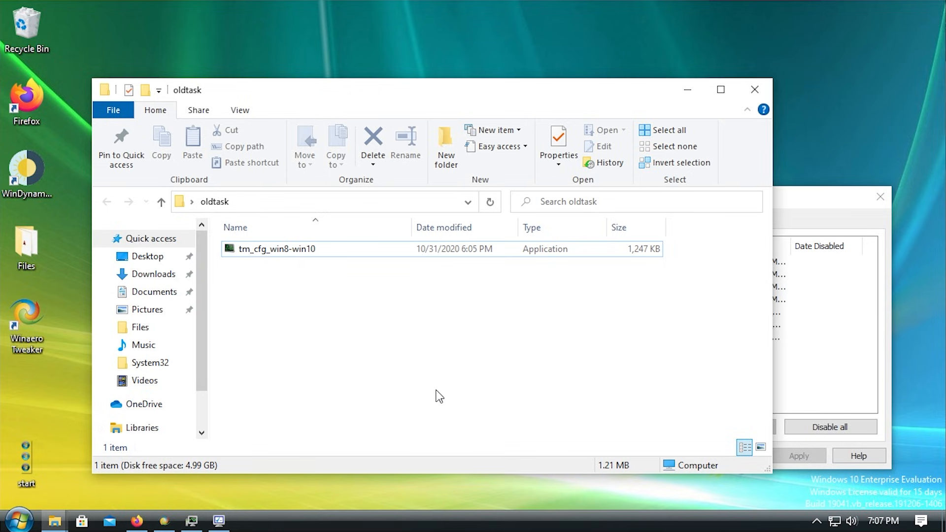
Open the ClassicTaskmgr folder inside Program Files on Local Disk (C:)
click(138, 427)
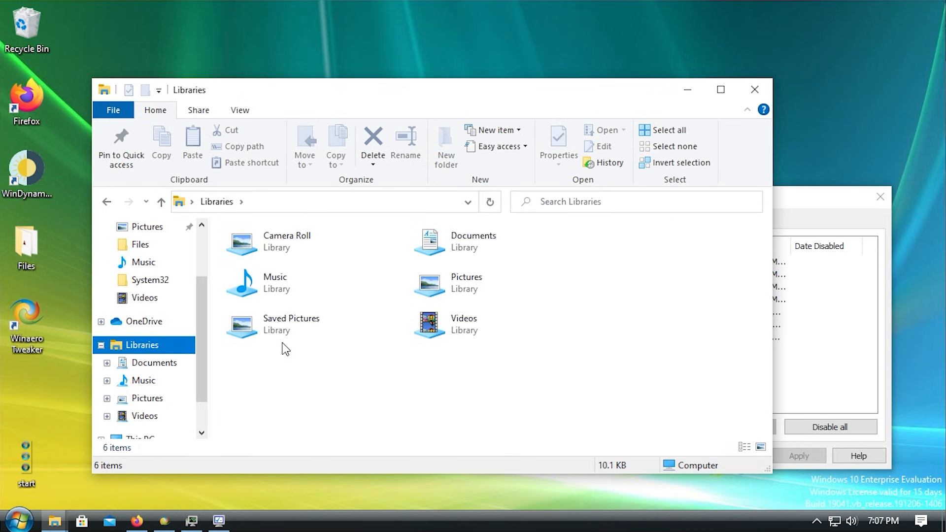
scroll(153, 393, down, 2)
click(141, 386)
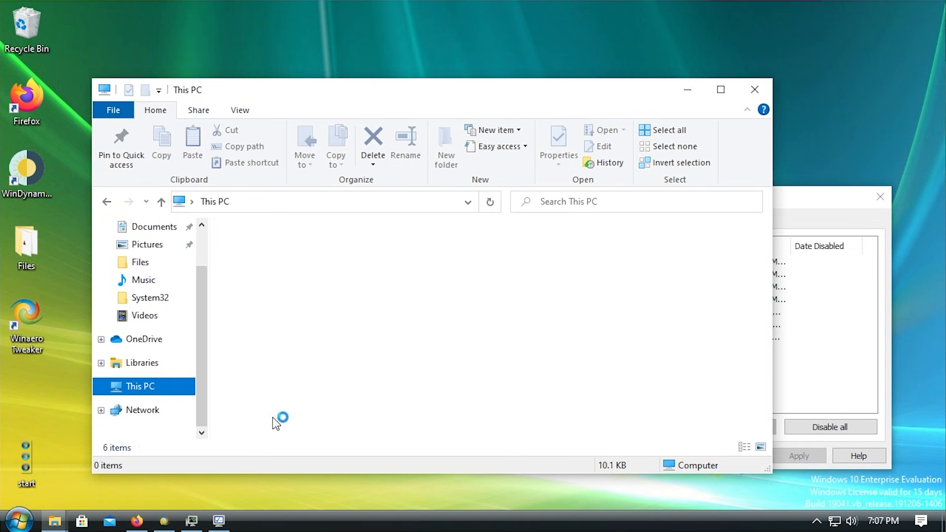
click(301, 406)
double_click(302, 406)
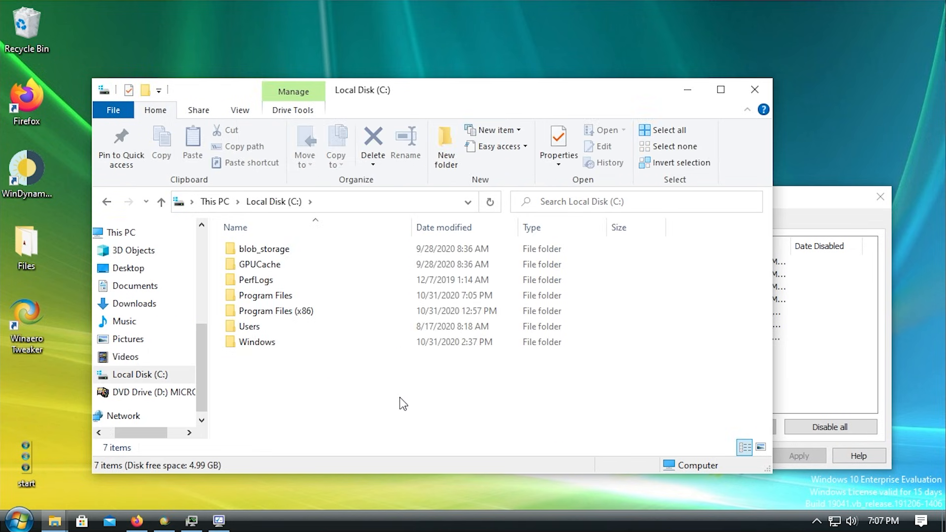
double_click(280, 297)
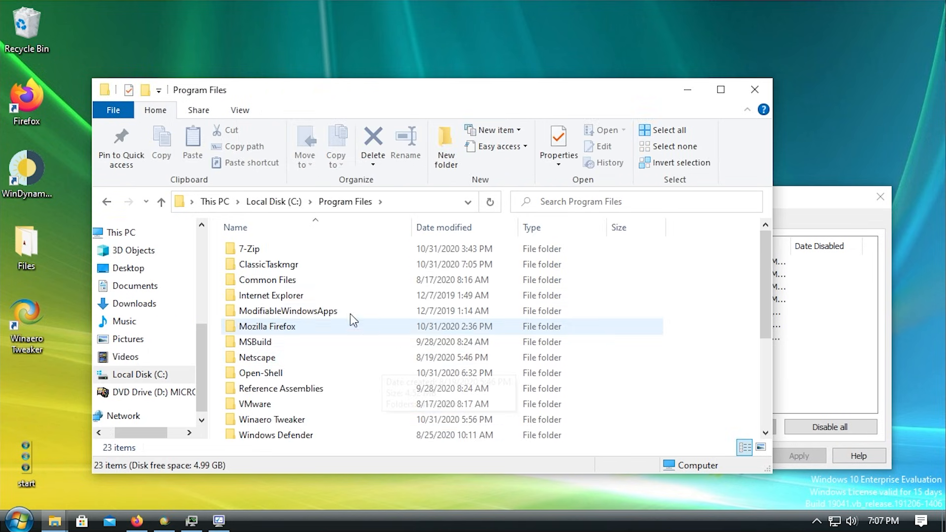
double_click(283, 265)
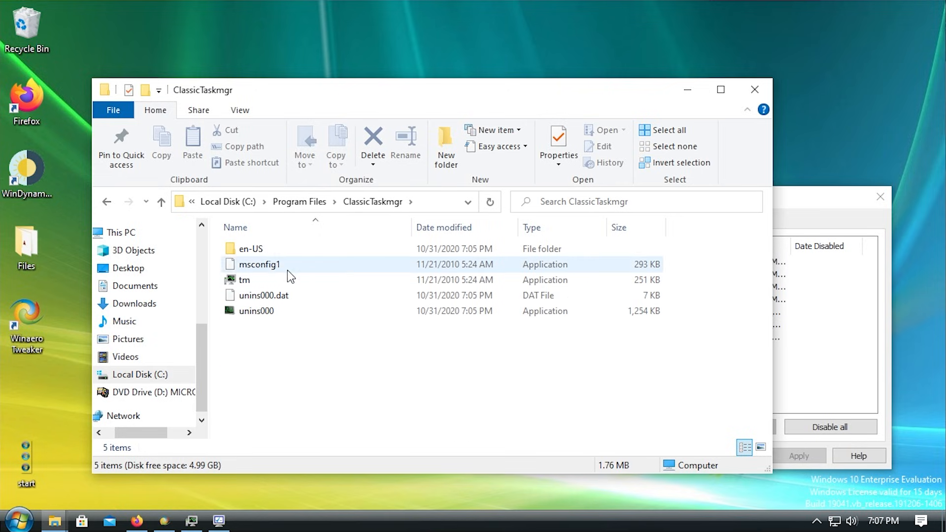
Inspect the file information of the msconfig1 and tm applications in the ClassicTaskmgr folder
click(256, 278)
click(268, 267)
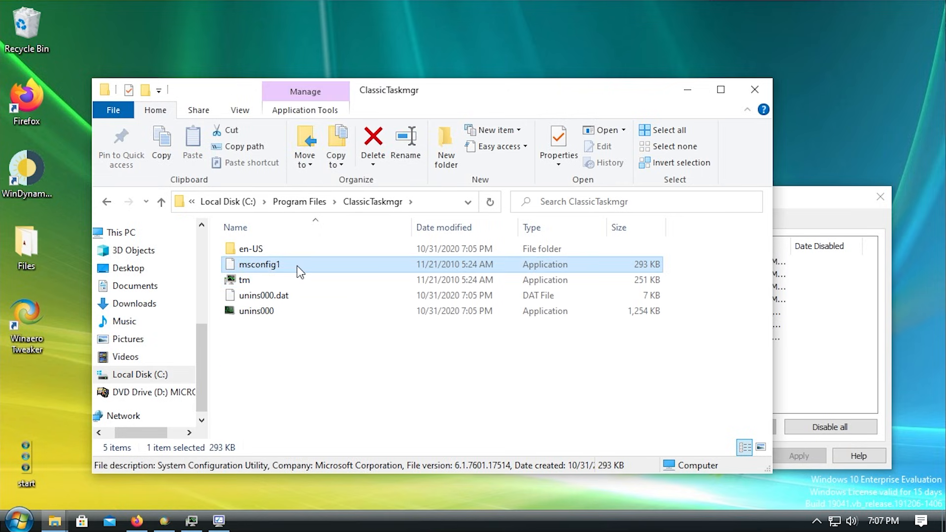
click(264, 284)
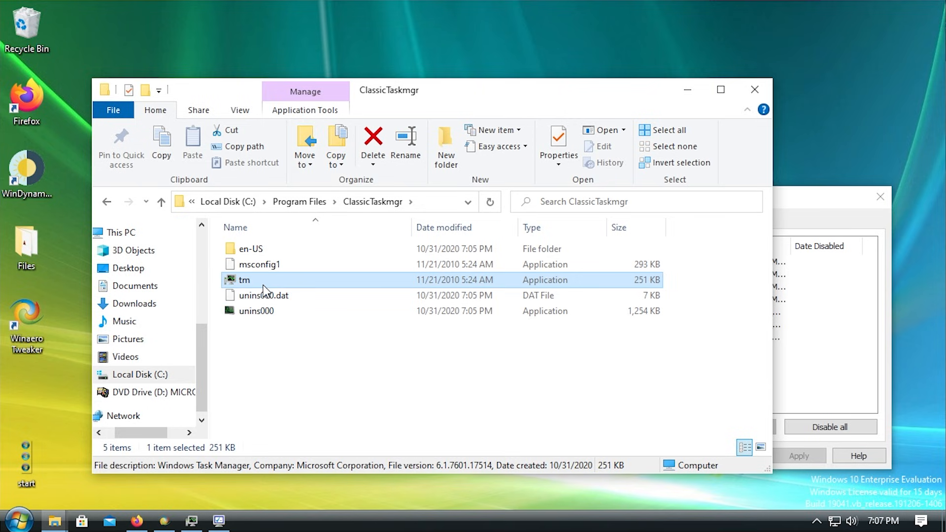
click(446, 265)
click(445, 277)
Examine the General, Compatibility and Details properties of the tm application, and close its properties
right_click(284, 280)
click(316, 499)
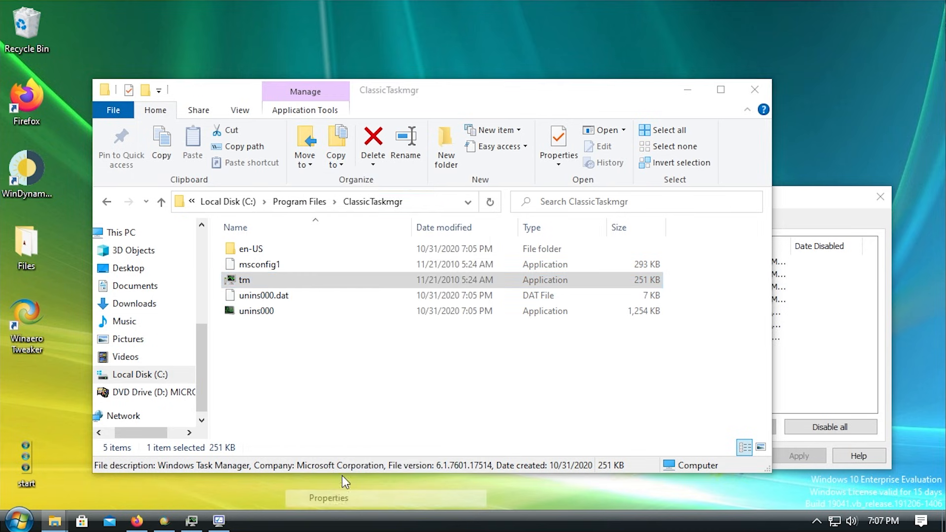
click(434, 152)
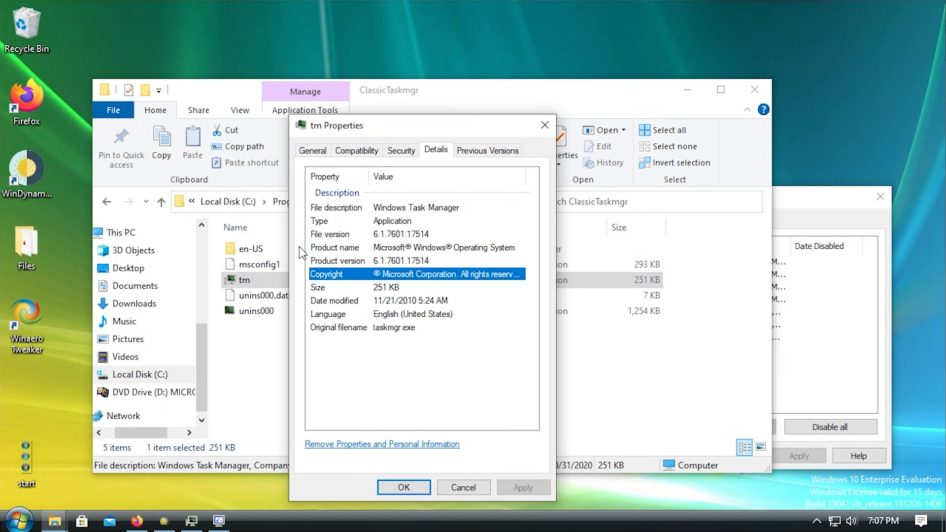
click(356, 151)
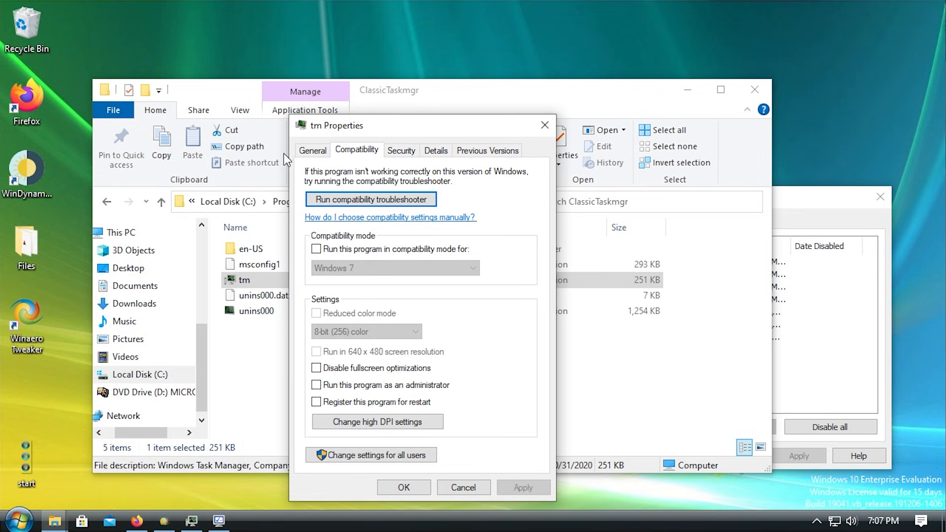
click(303, 152)
click(356, 150)
click(436, 151)
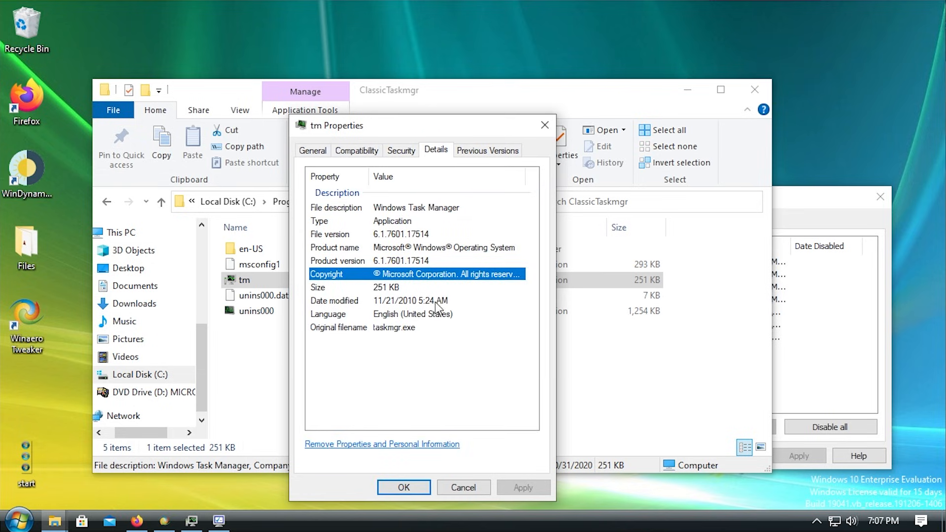
click(444, 248)
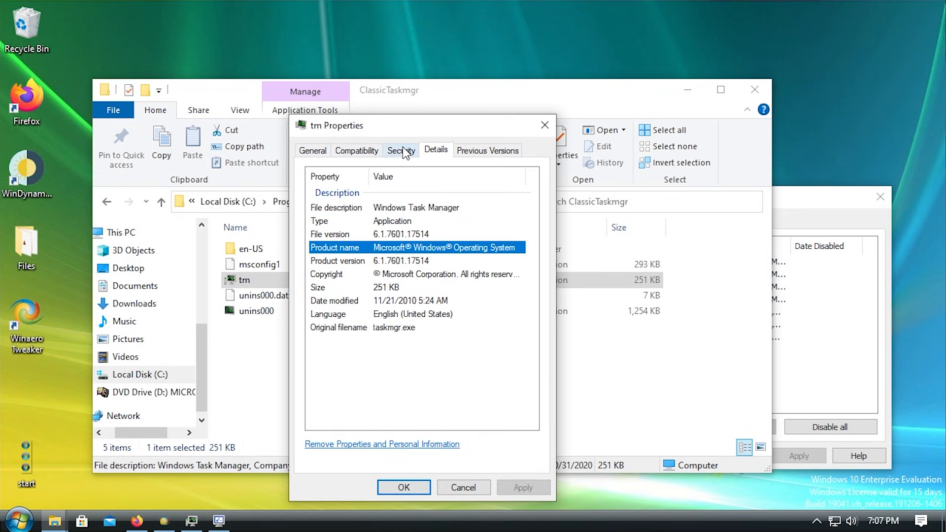
click(379, 152)
click(304, 152)
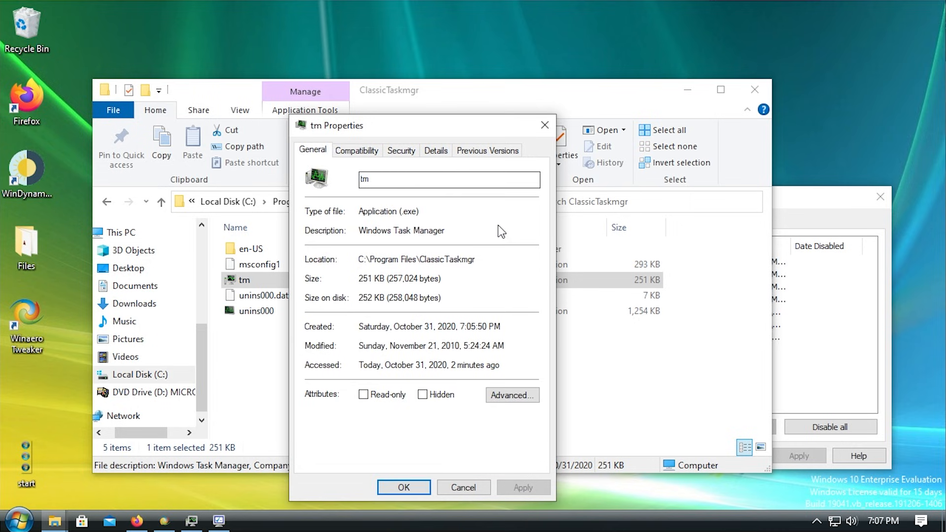
drag(375, 134, 513, 162)
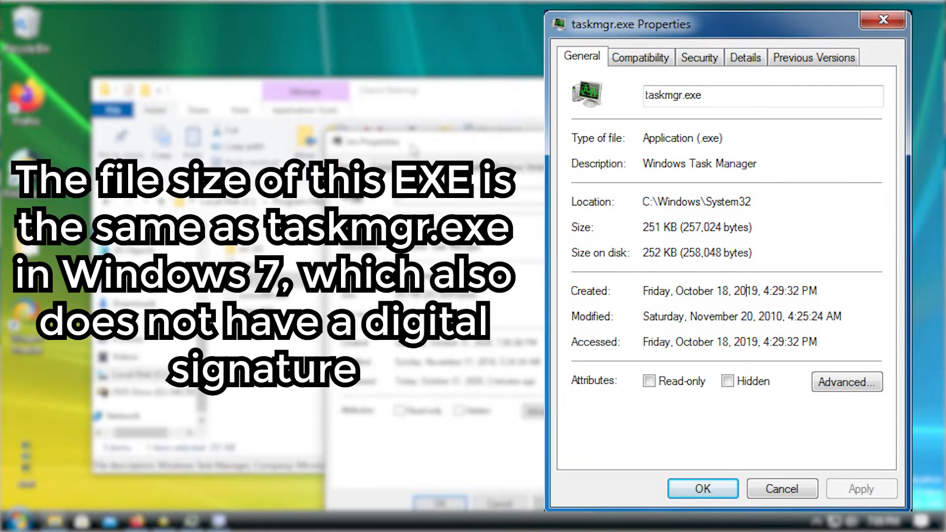
click(577, 141)
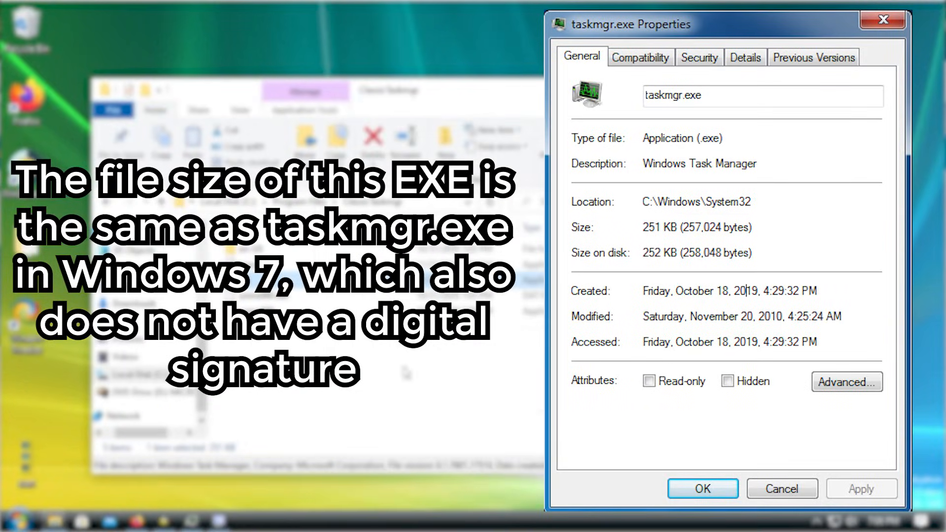
click(380, 388)
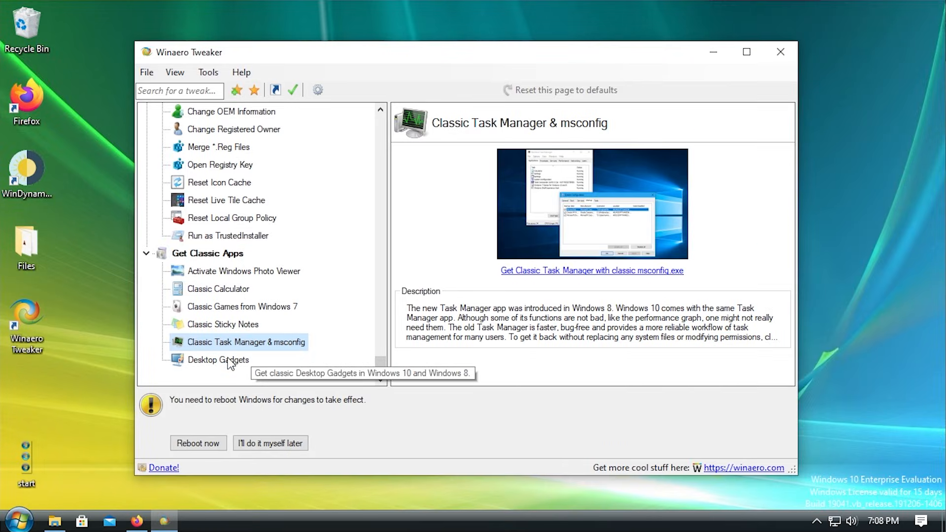
Follow Winaero Tweaker's Get Desktop Gadgets link, and close that page to review the 8GadgetPack website in Firefox instead
click(229, 362)
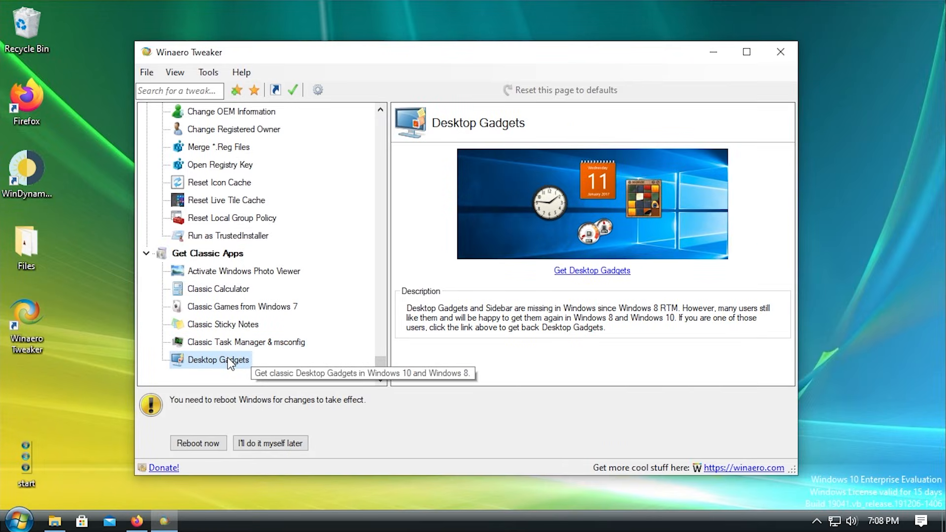
click(591, 271)
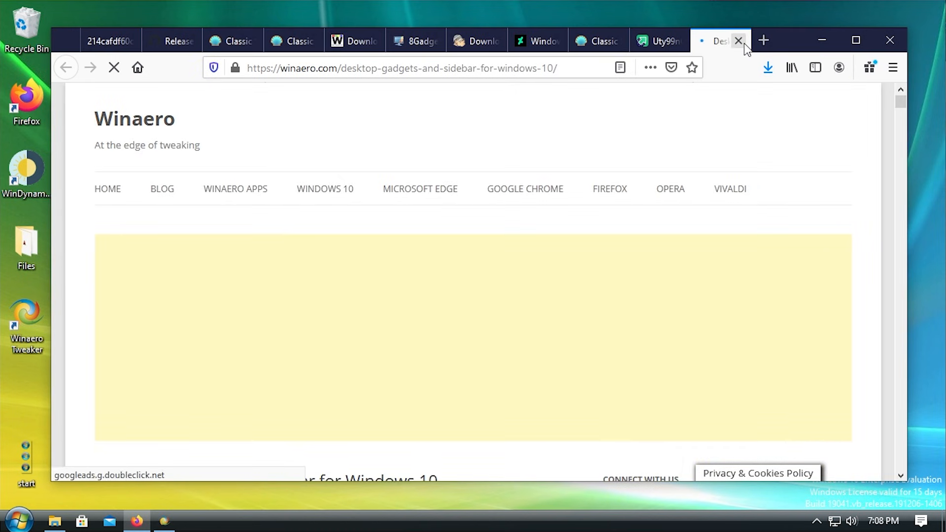
click(739, 41)
click(443, 47)
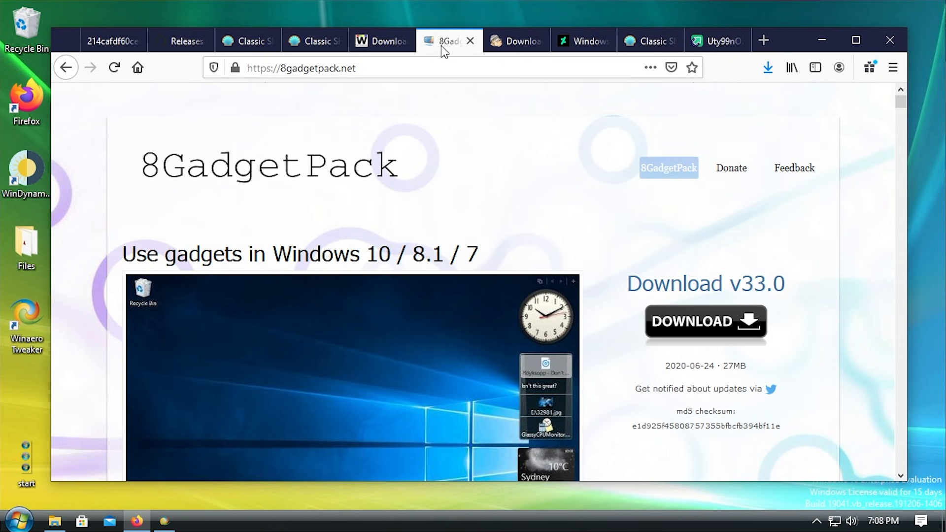
scroll(487, 241, down, 7)
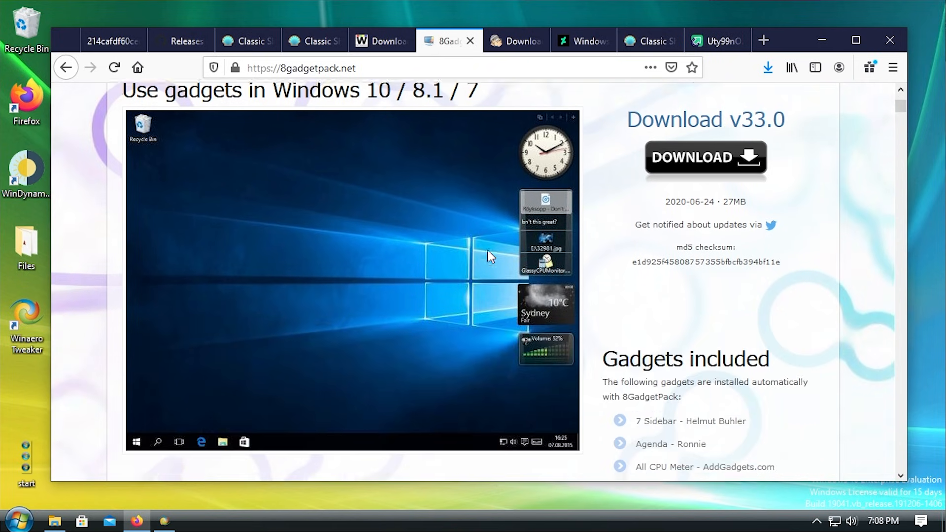
Review the 8GadgetPack download page and minimize the browser window
scroll(486, 250, up, 4)
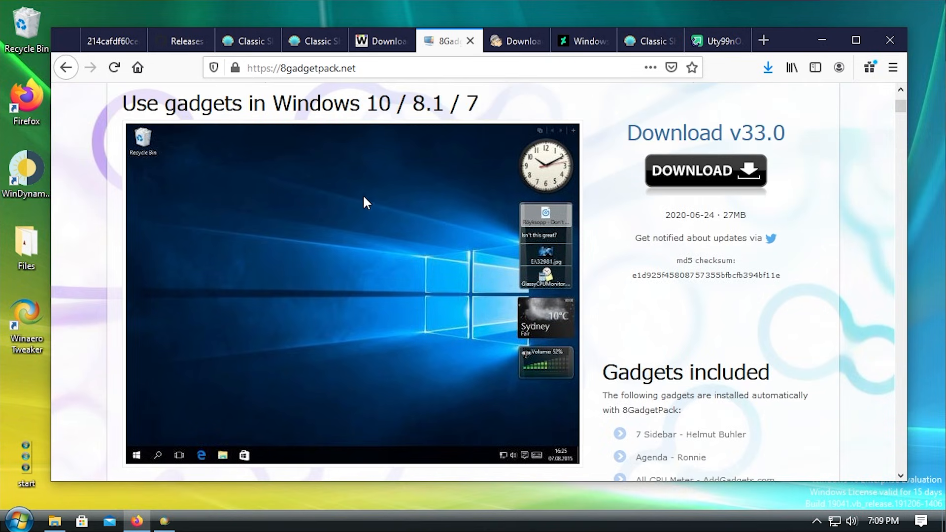
click(822, 39)
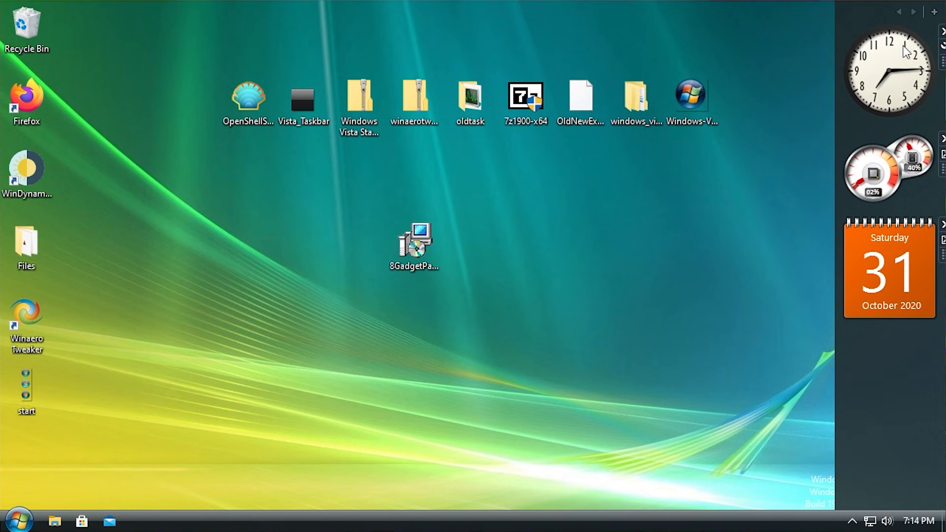
Try shifting the clock gadget within the sidebar, and open the gadget gallery to view the (RED) gadgets
mouse_move(903, 76)
mouse_down()
mouse_move(812, 79)
mouse_move(633, 168)
mouse_move(503, 175)
mouse_move(625, 233)
mouse_move(664, 231)
mouse_move(575, 238)
mouse_move(528, 214)
mouse_move(892, 74)
mouse_up()
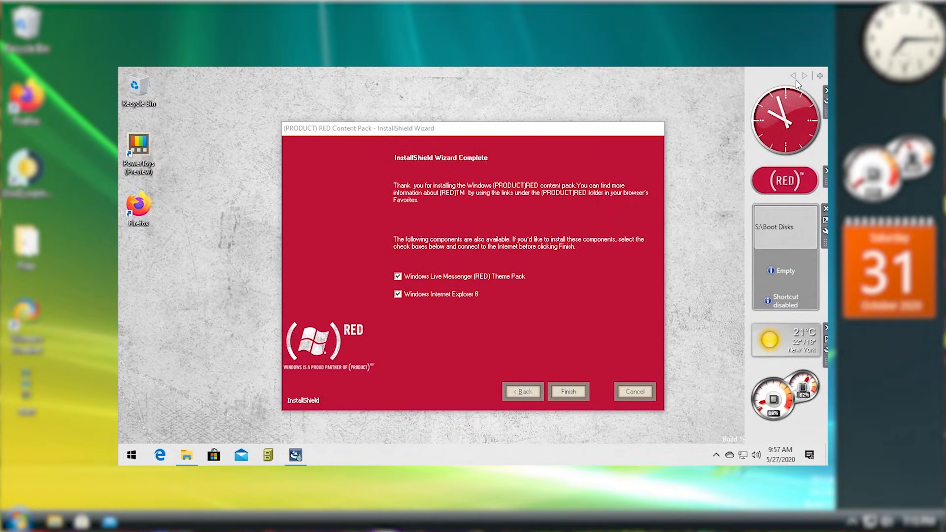
click(820, 76)
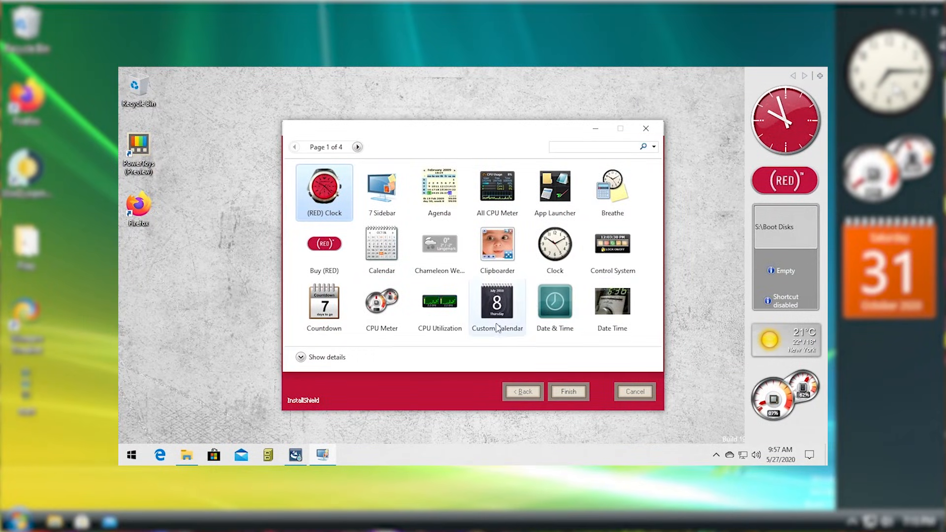
click(552, 254)
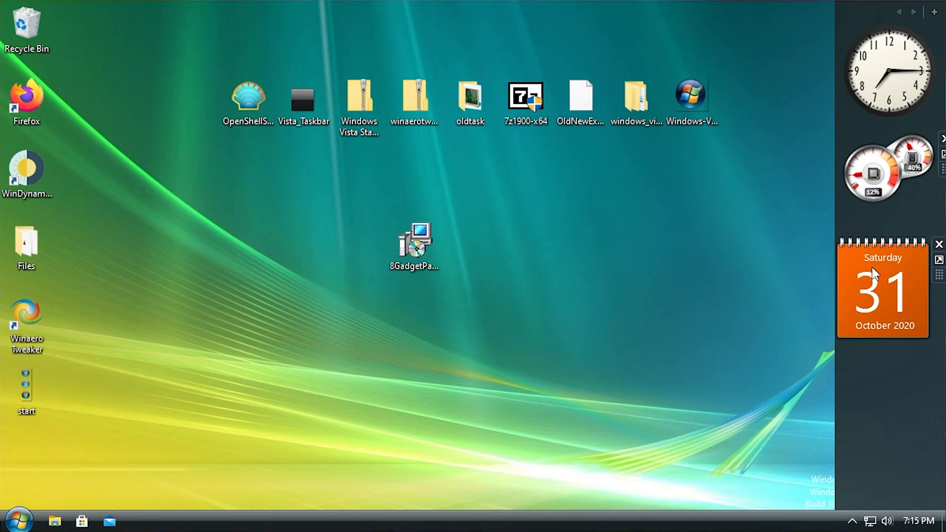
Open the gadget gallery and examine its first page, including Date & Time, Currency, Custom Calendar and the desktop calculator
click(934, 12)
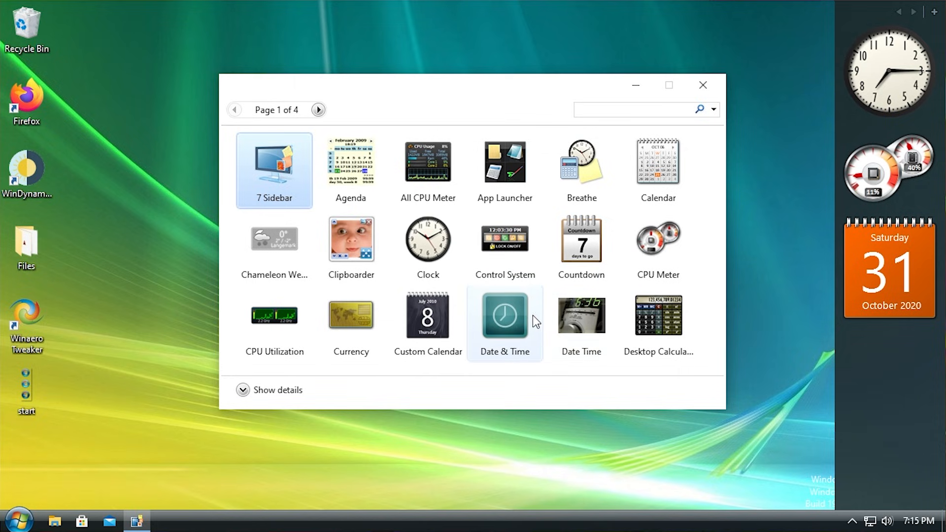
click(471, 335)
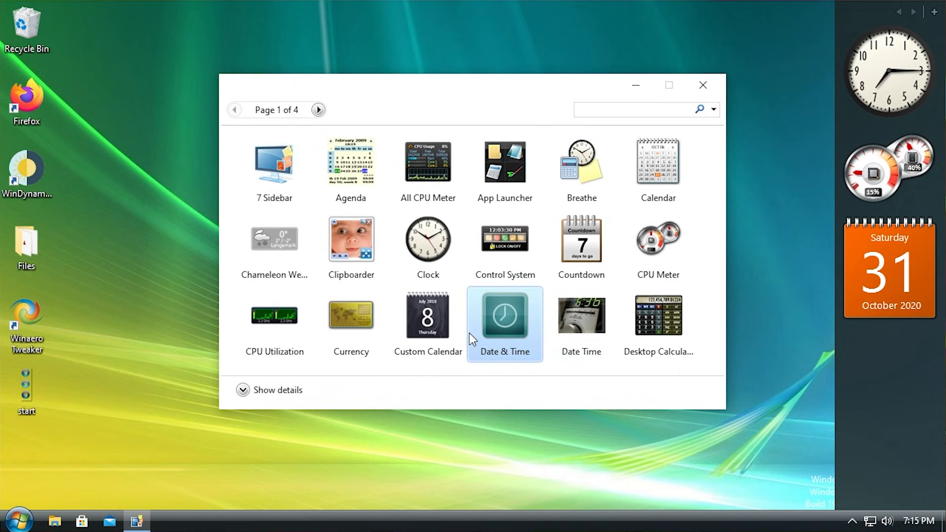
click(356, 314)
click(607, 334)
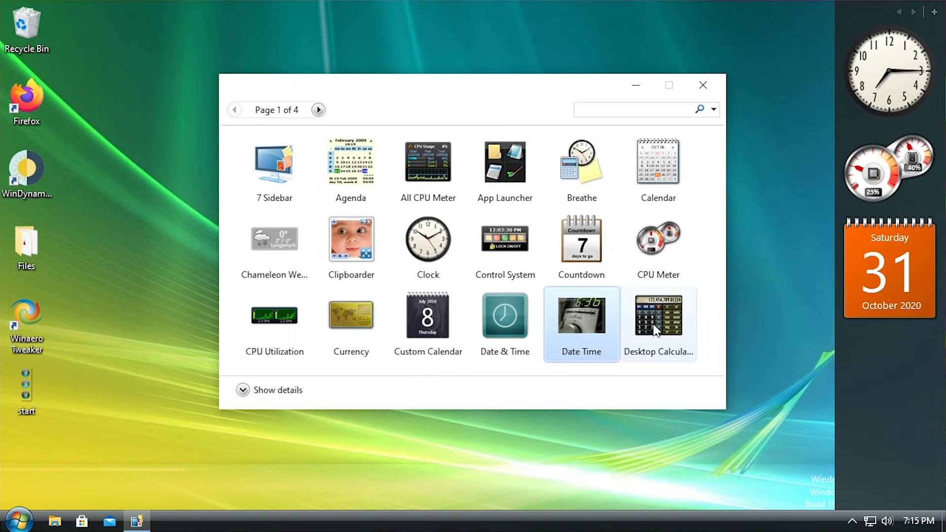
click(660, 328)
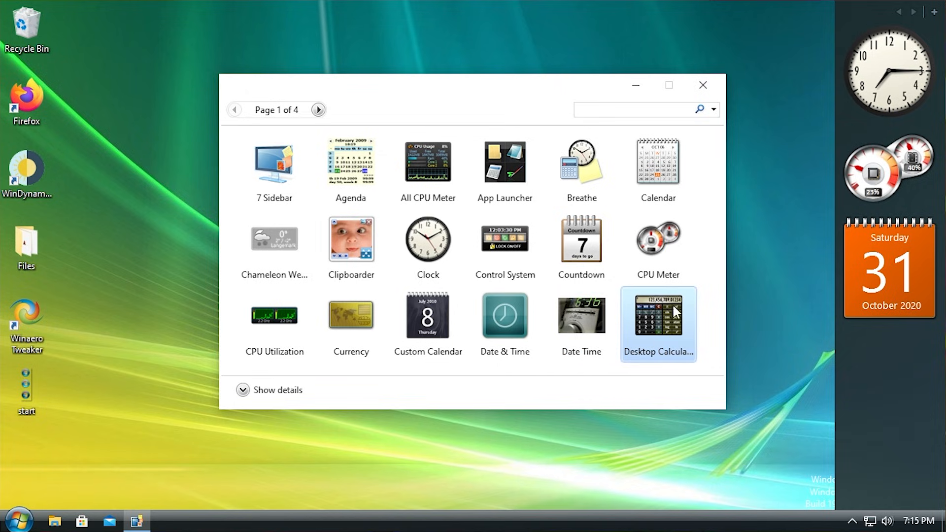
click(609, 319)
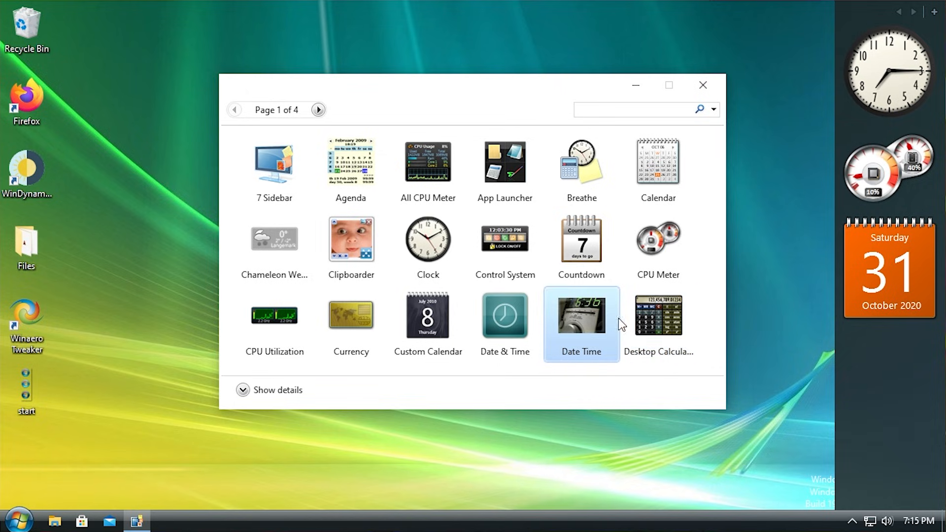
click(436, 321)
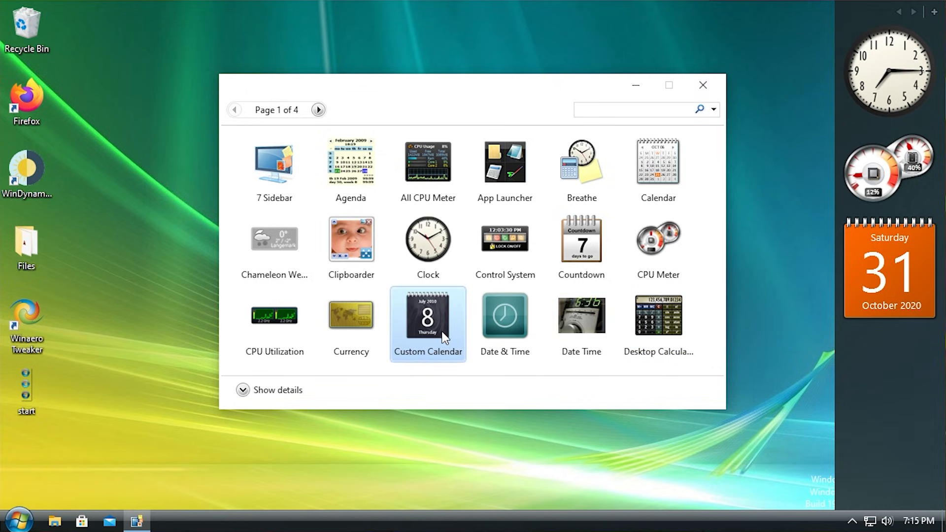
click(340, 333)
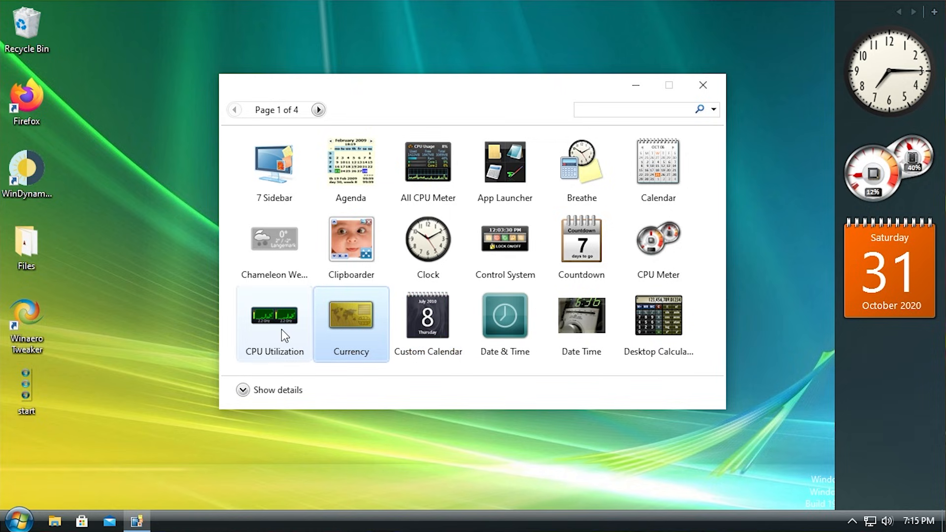
Add a second 7 Sidebar from the gadget gallery, and close that extra sidebar and the gallery
double_click(268, 170)
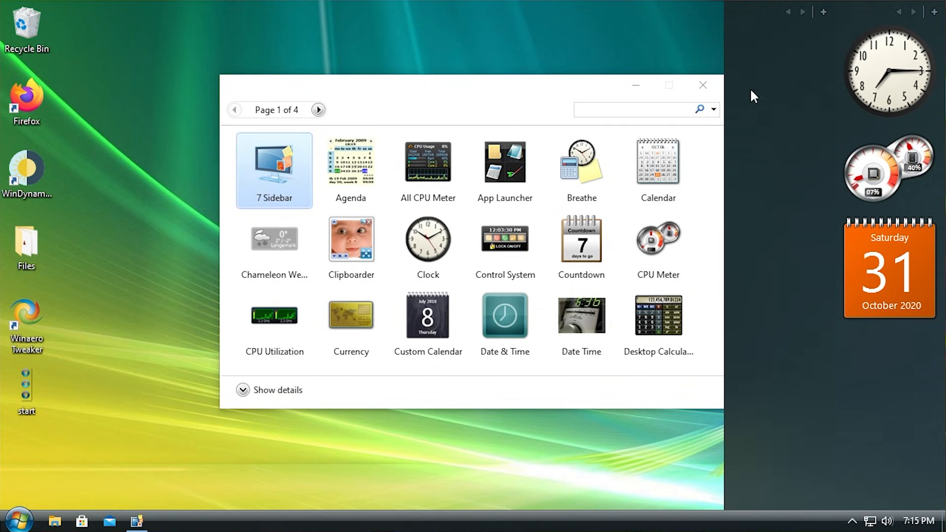
right_click(757, 119)
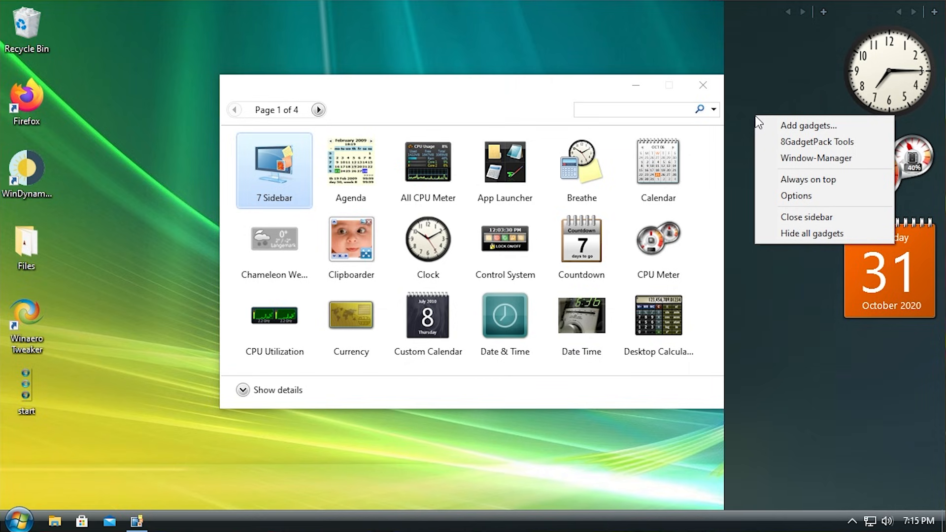
click(805, 215)
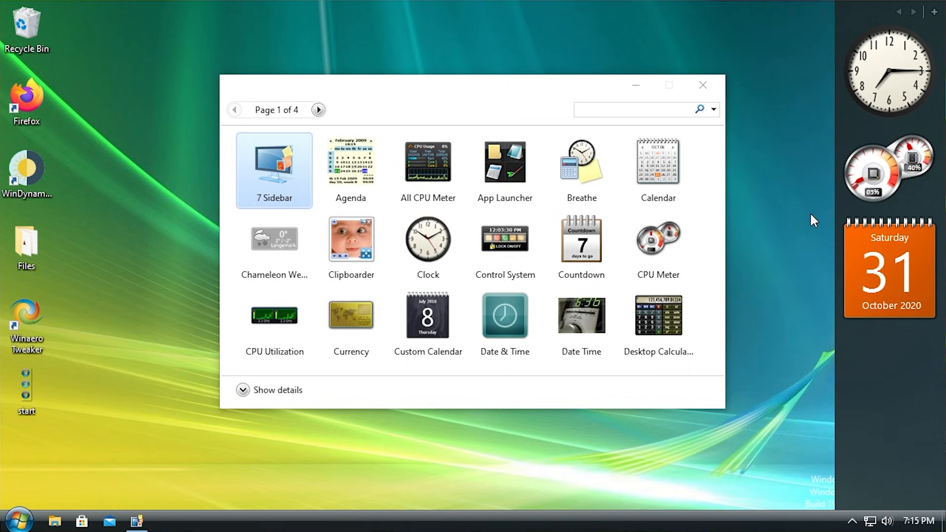
click(702, 85)
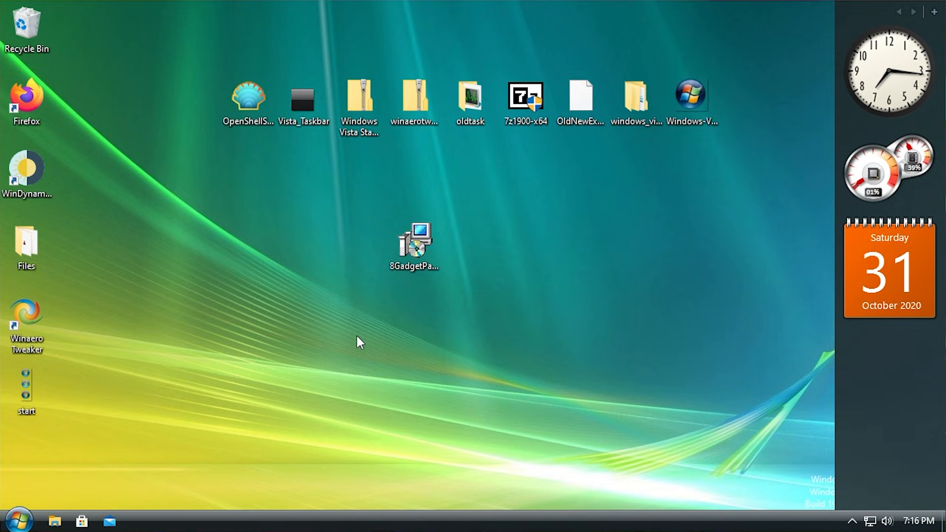
Close the sidebar behind the gadgets, and reposition the clock, CPU meter and calendar gadgets in a tidy column on the desktop
right_click(882, 374)
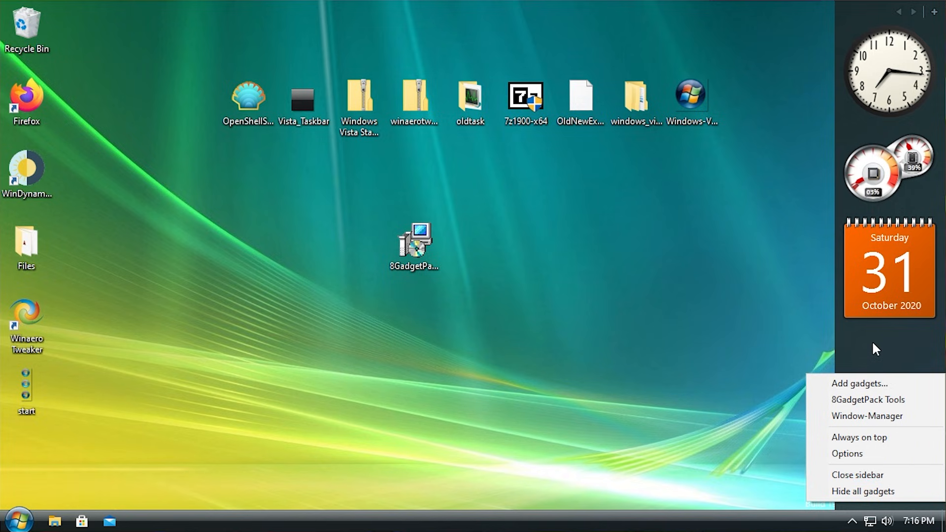
click(877, 473)
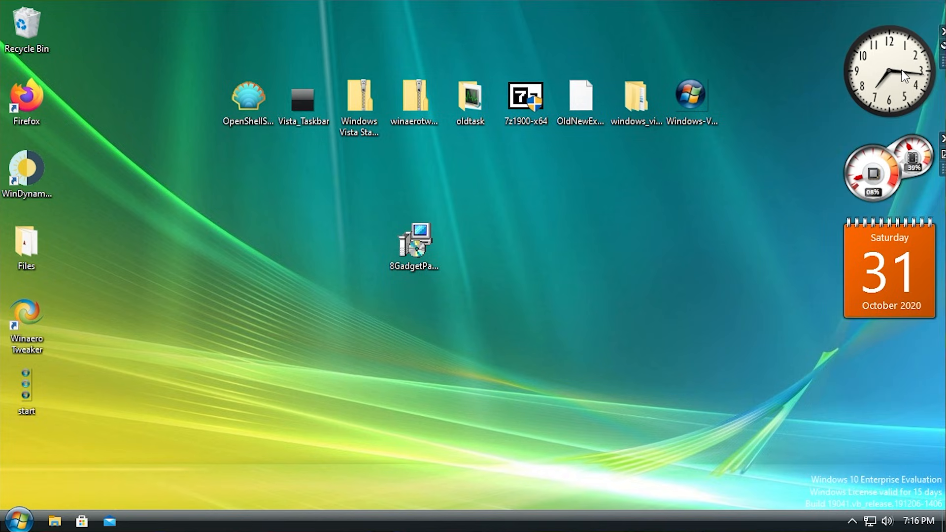
drag(890, 90, 881, 72)
drag(876, 164, 870, 152)
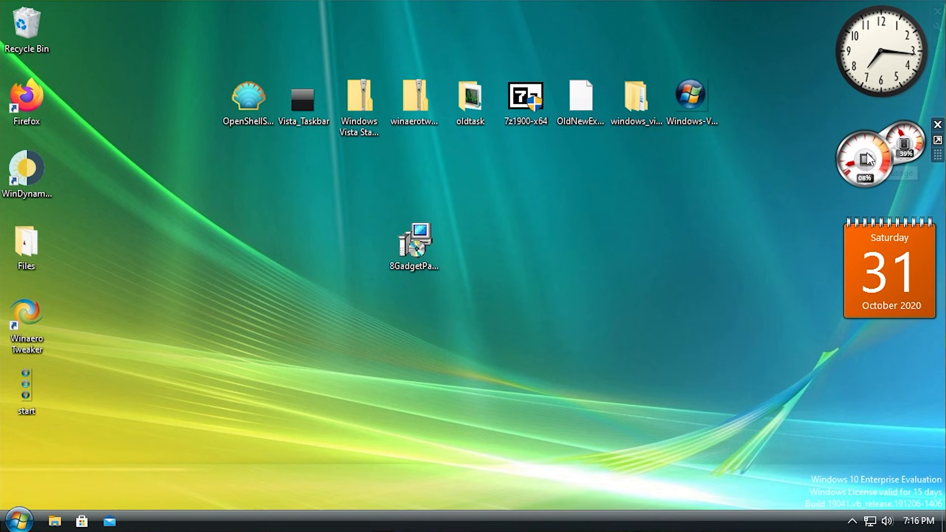
drag(879, 266, 871, 252)
drag(891, 165, 886, 150)
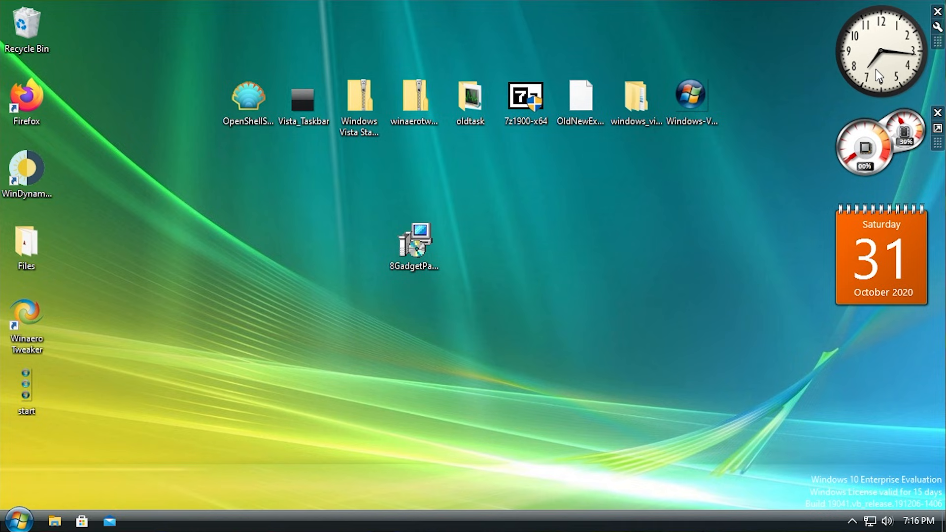
mouse_move(886, 132)
mouse_down()
mouse_move(886, 144)
mouse_move(891, 135)
mouse_up()
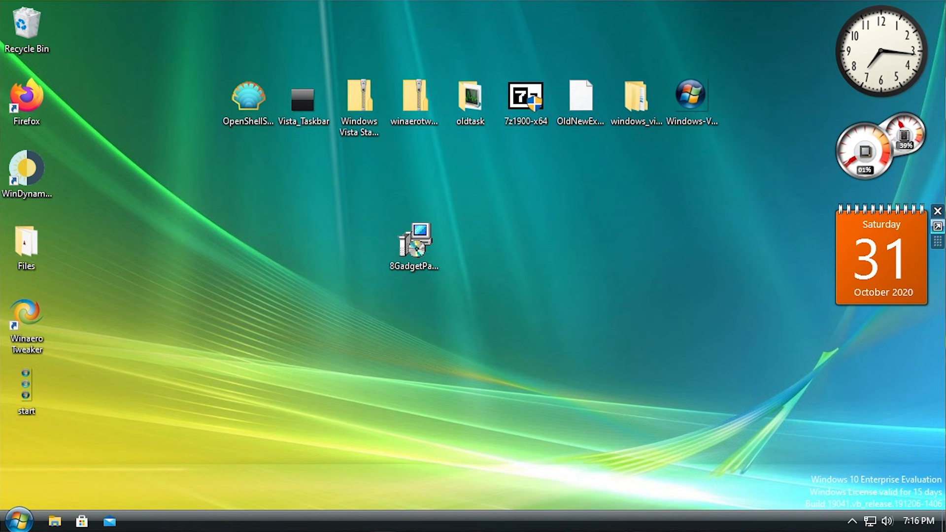
Extract OldNewExplorer.rar with 7-Zip into an OldNewExplorer folder, and place that folder below the 7z1900-x64 installer on the desktop
click(589, 117)
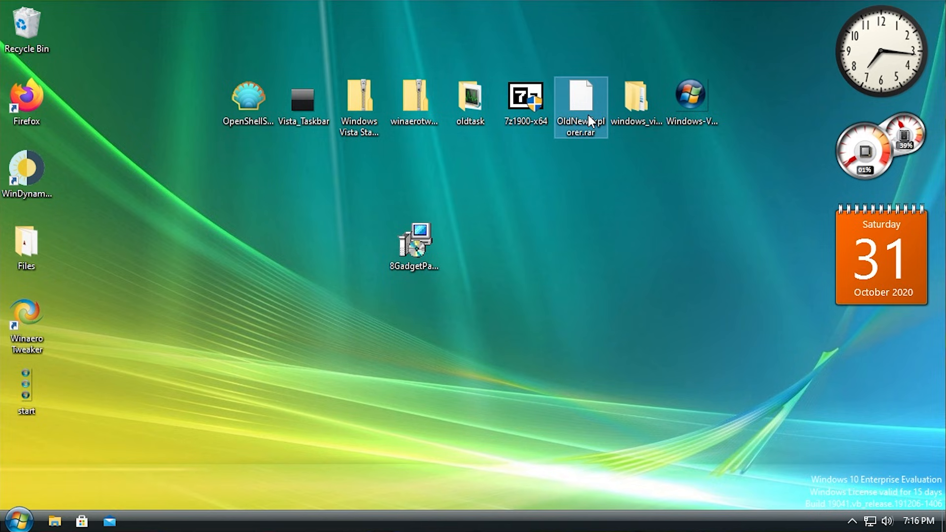
click(554, 219)
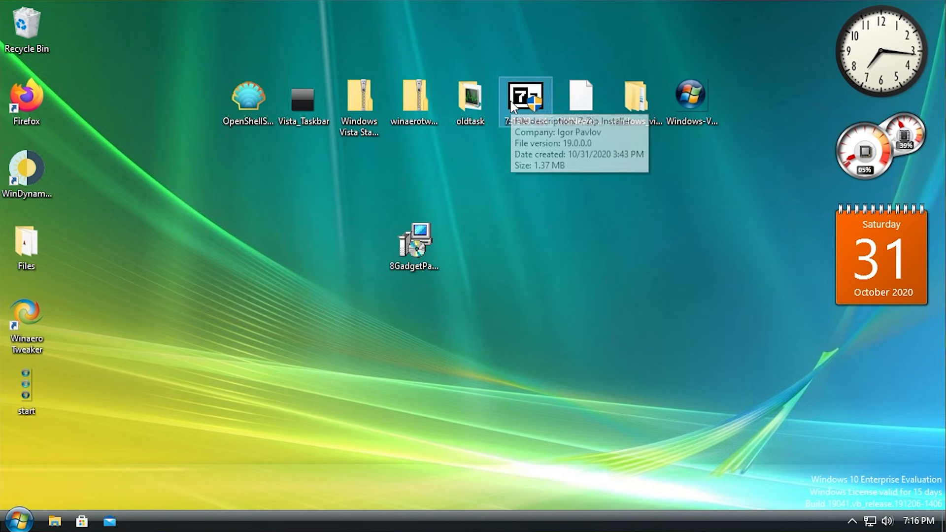
click(576, 116)
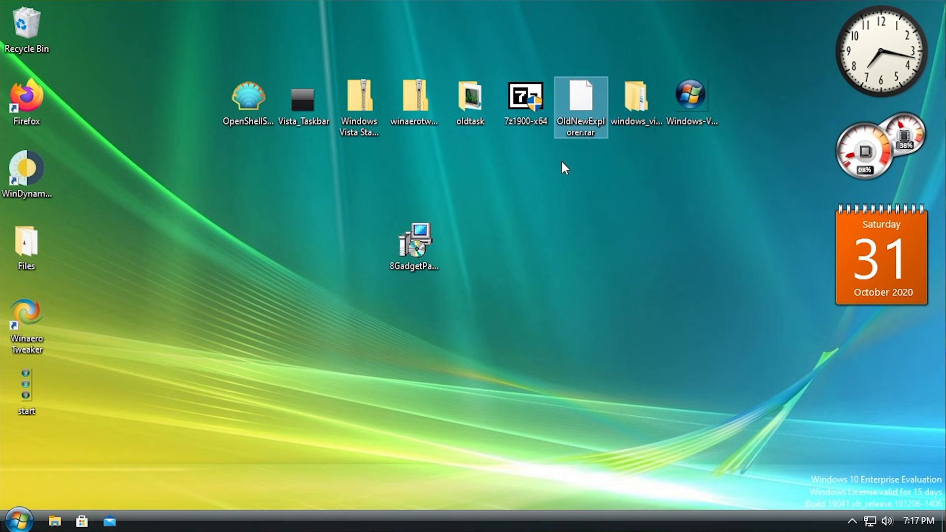
double_click(578, 108)
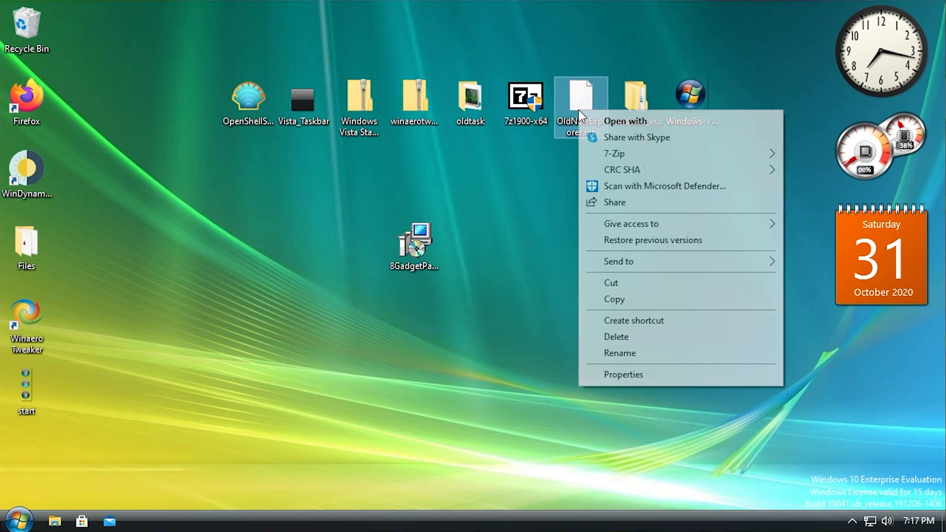
mouse_move(617, 153)
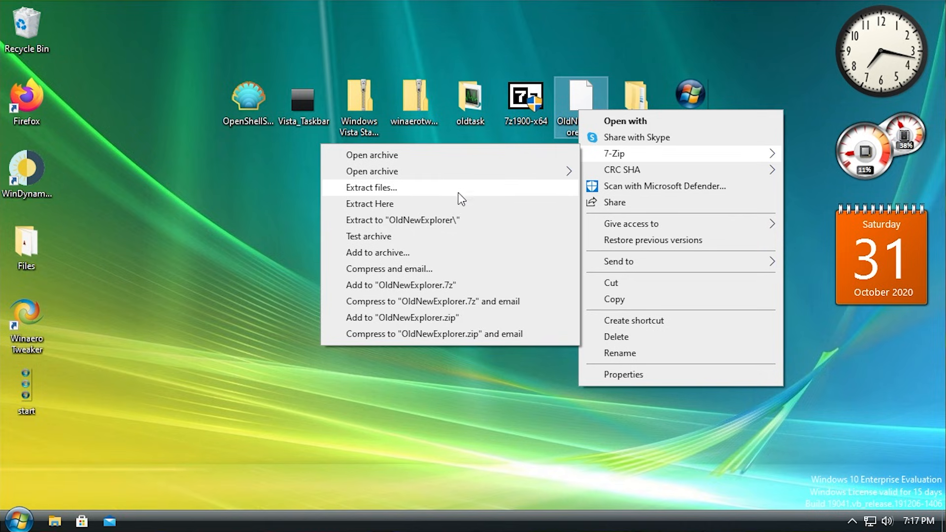
click(443, 219)
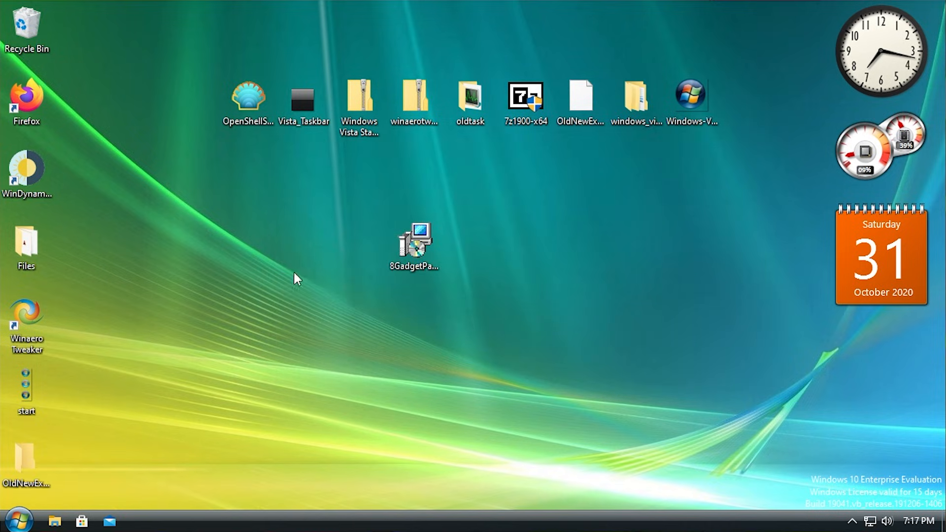
drag(518, 178, 519, 179)
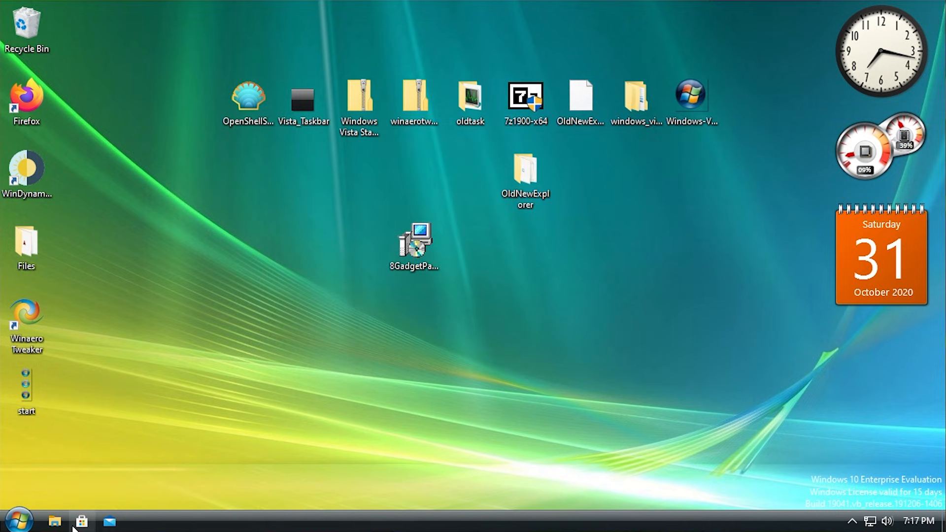
Open File Explorer to inspect its default ribbon layout, and close the window
click(55, 522)
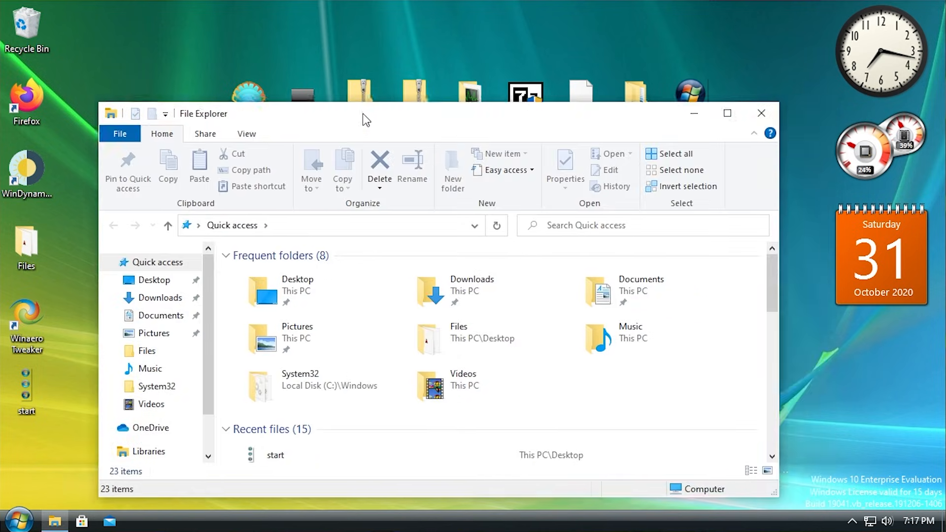
drag(363, 114, 381, 93)
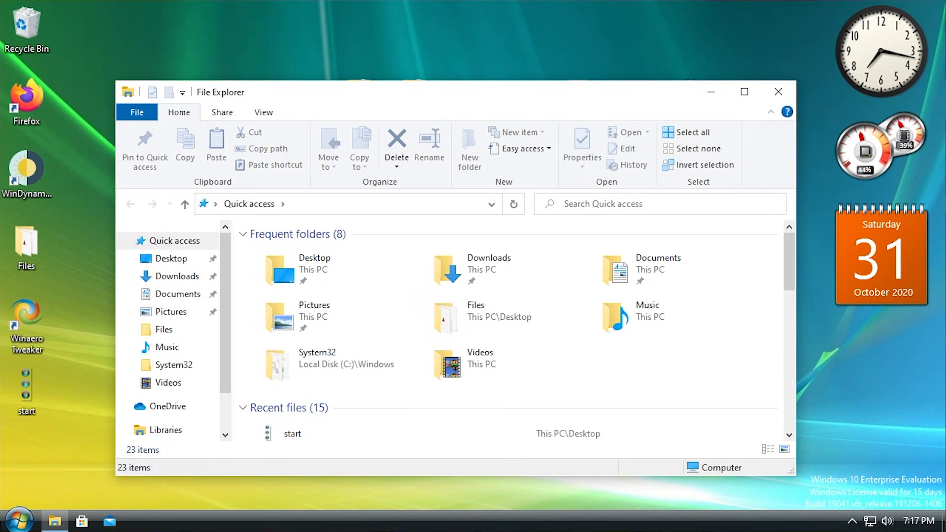
click(778, 93)
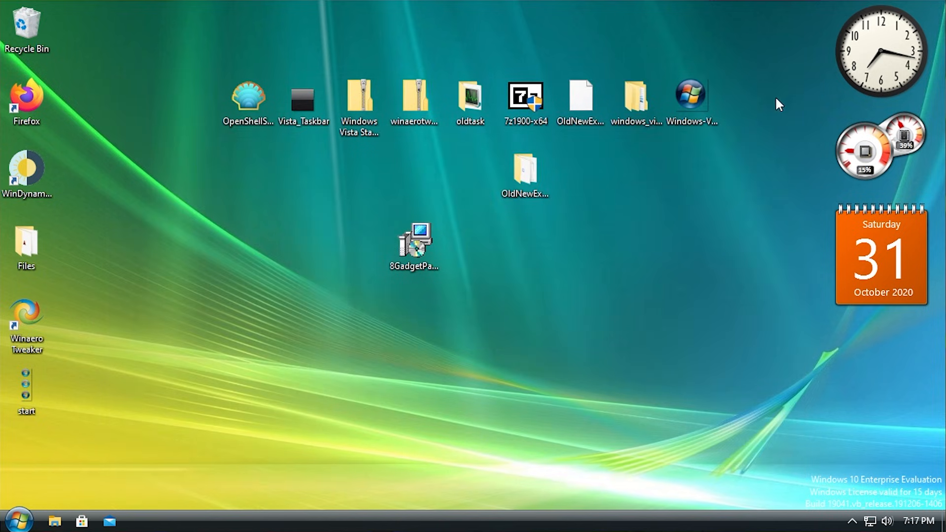
Open the OldNewExplorer folder, and read the installation instructions in its readme file before closing it
double_click(538, 173)
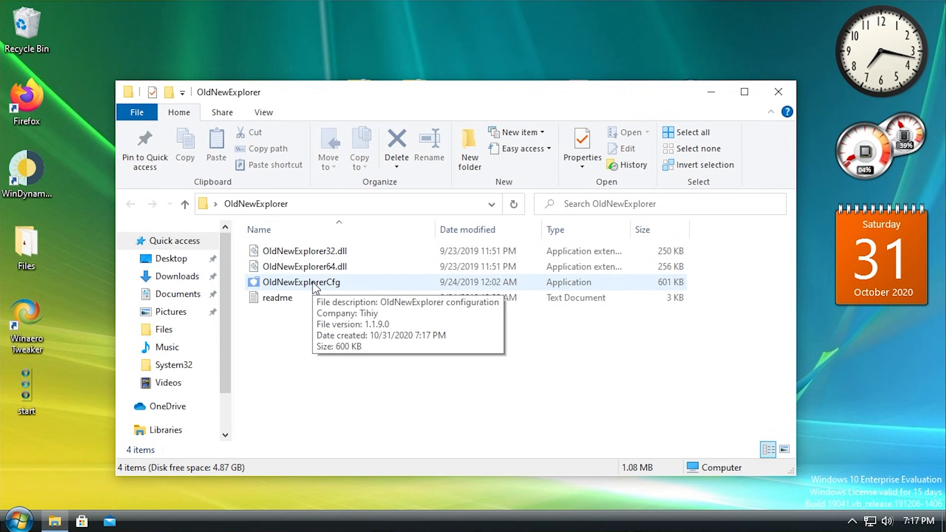
double_click(291, 299)
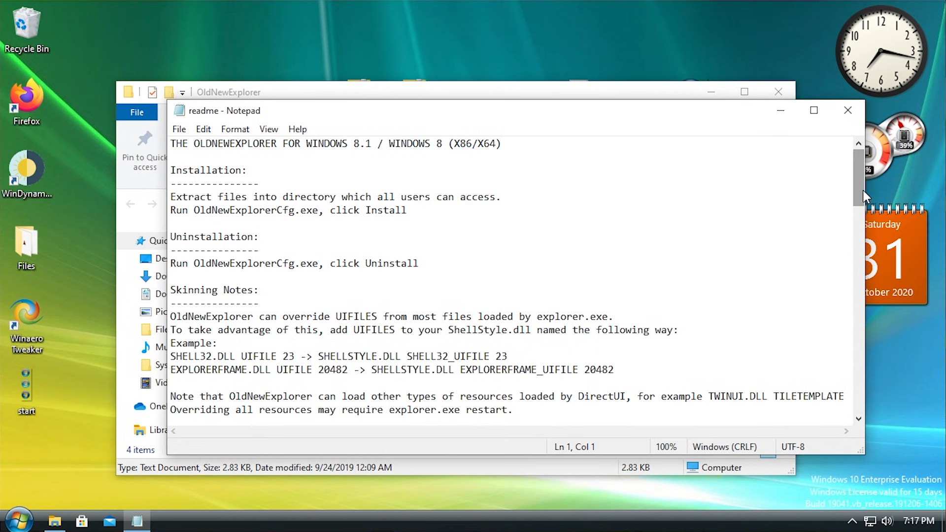
drag(862, 190, 864, 150)
click(848, 110)
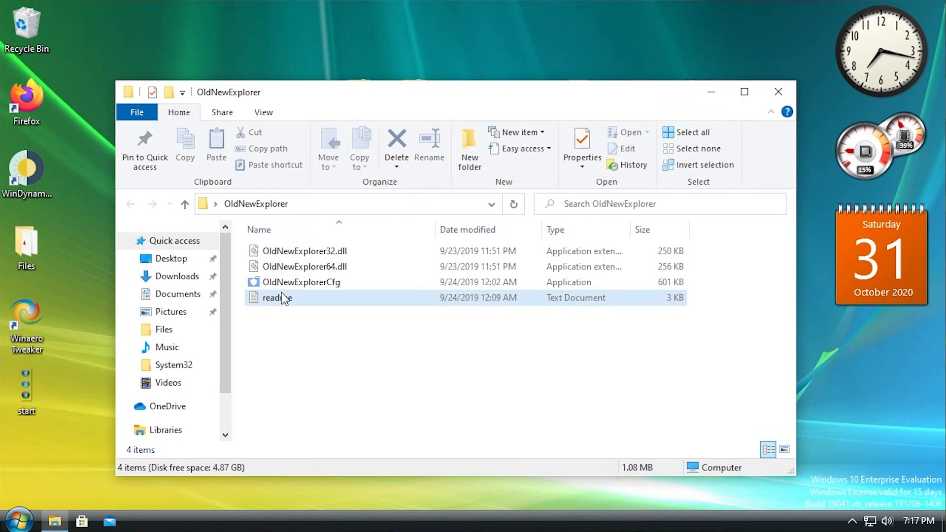
Open the OldNewExplorerCfg configuration tool, minimise the folder window, keep the default appearance style, and set the status bar style to Gray
double_click(283, 277)
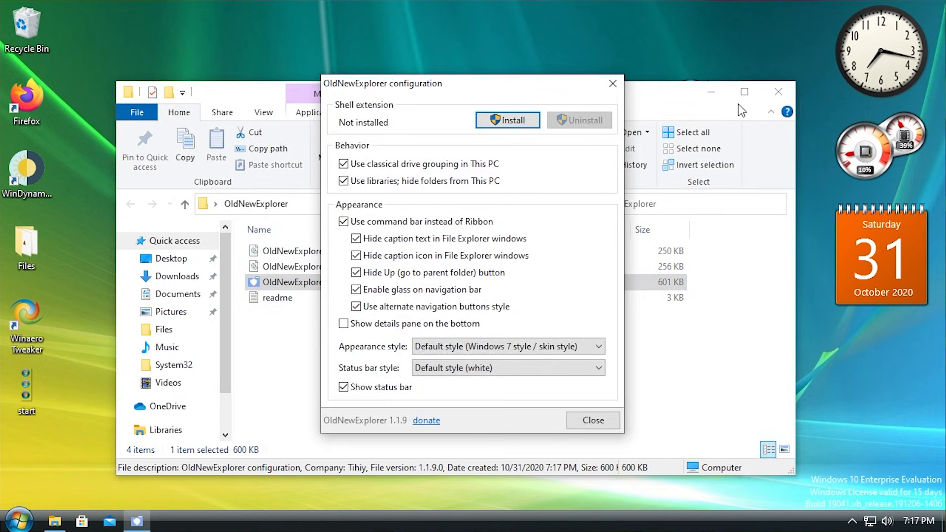
click(711, 109)
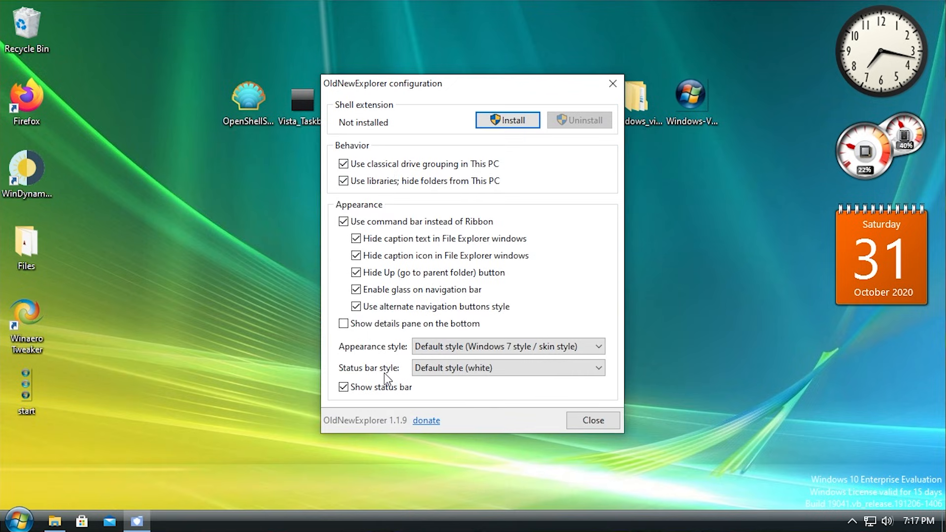
click(463, 347)
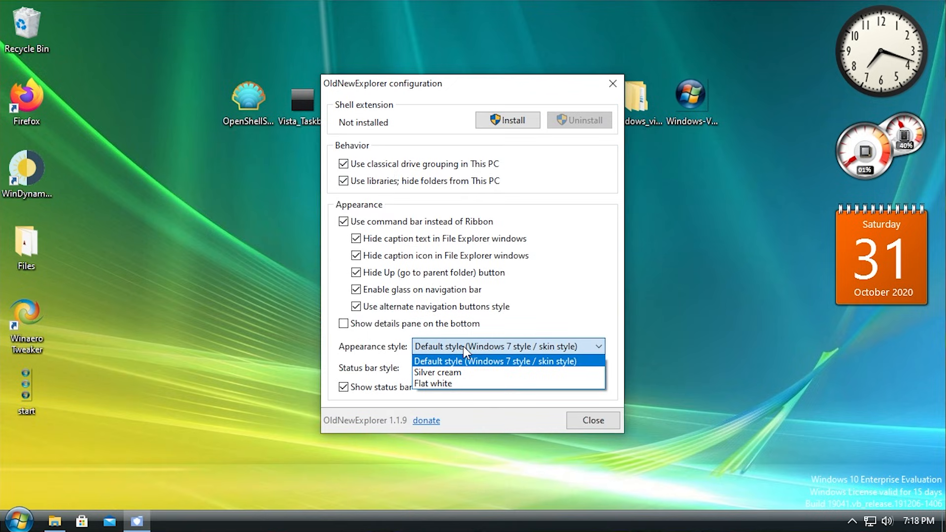
click(469, 347)
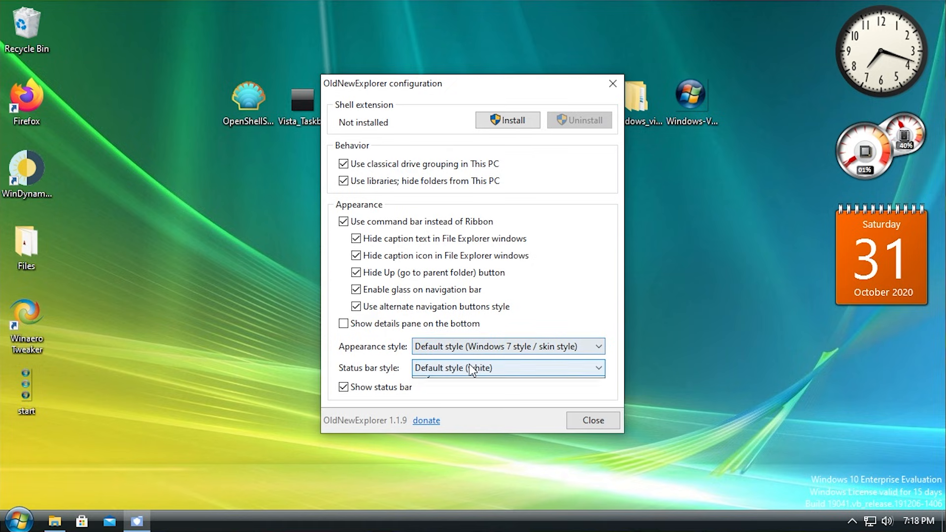
click(469, 368)
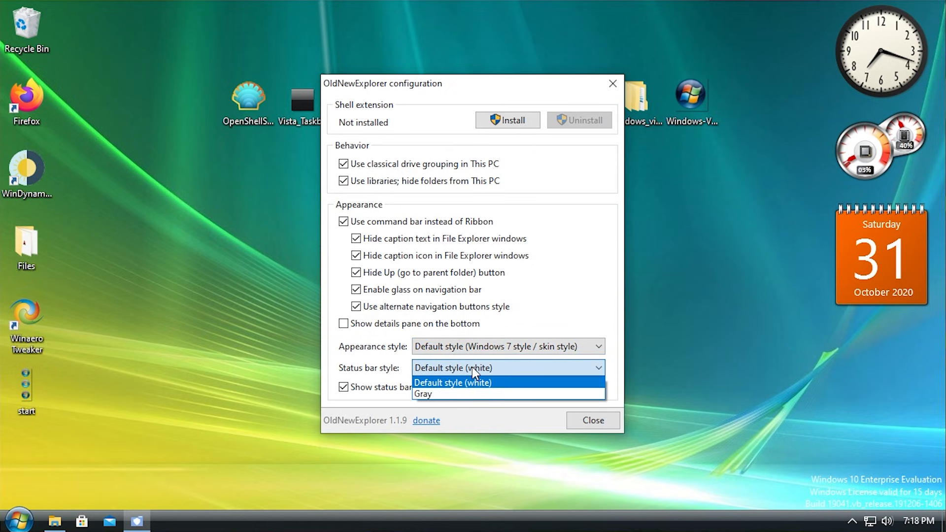
click(463, 395)
click(456, 391)
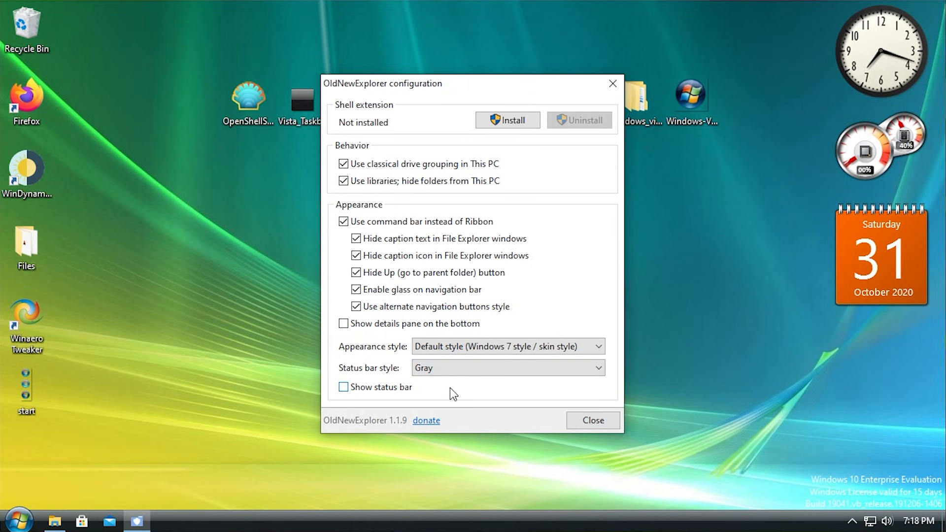
Install the OldNewExplorer shell extension, approve the administrator prompts, and close the OldNewExplorer folder window
click(488, 119)
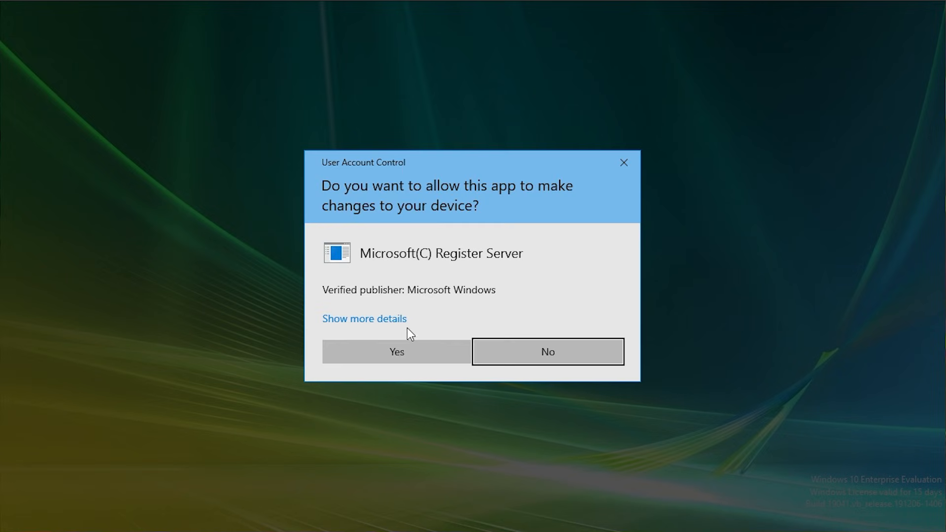
click(393, 342)
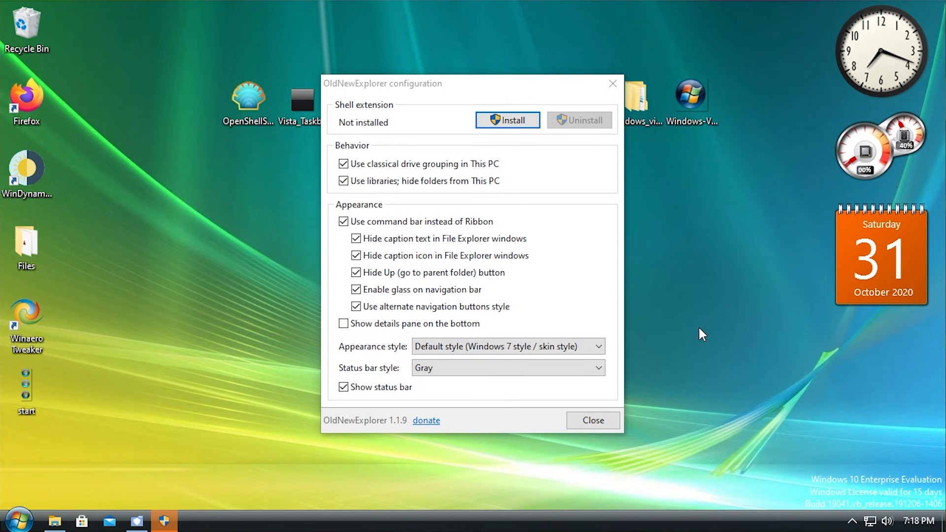
click(174, 524)
click(434, 352)
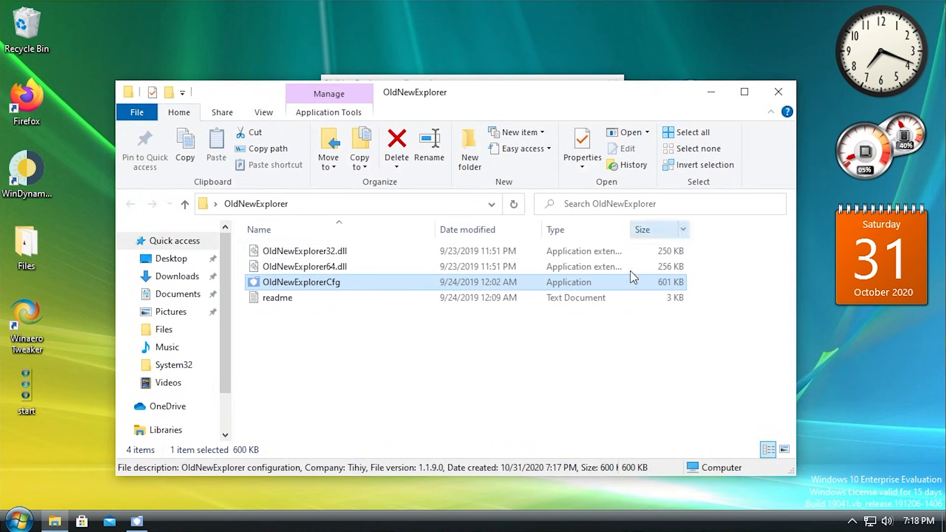
click(778, 92)
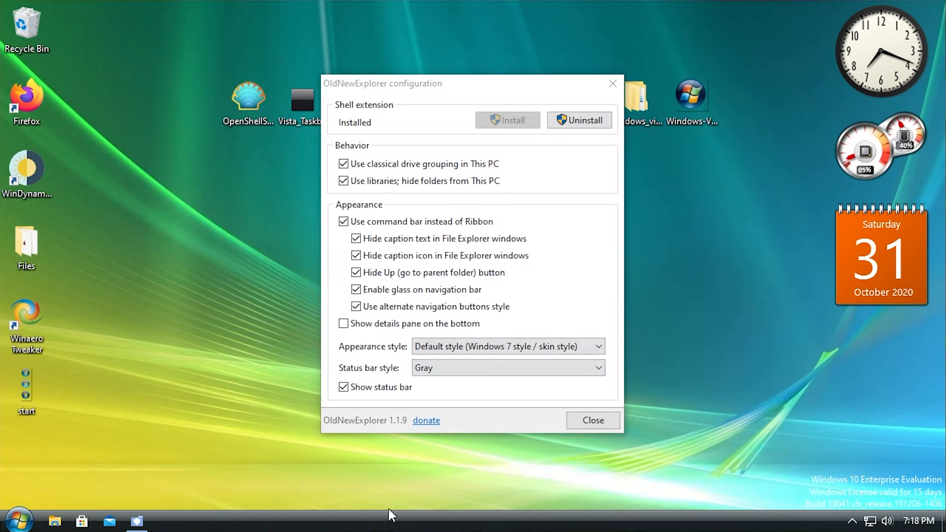
Open a new File Explorer window, and inspect the restyled layout in Quick access and This PC
click(60, 522)
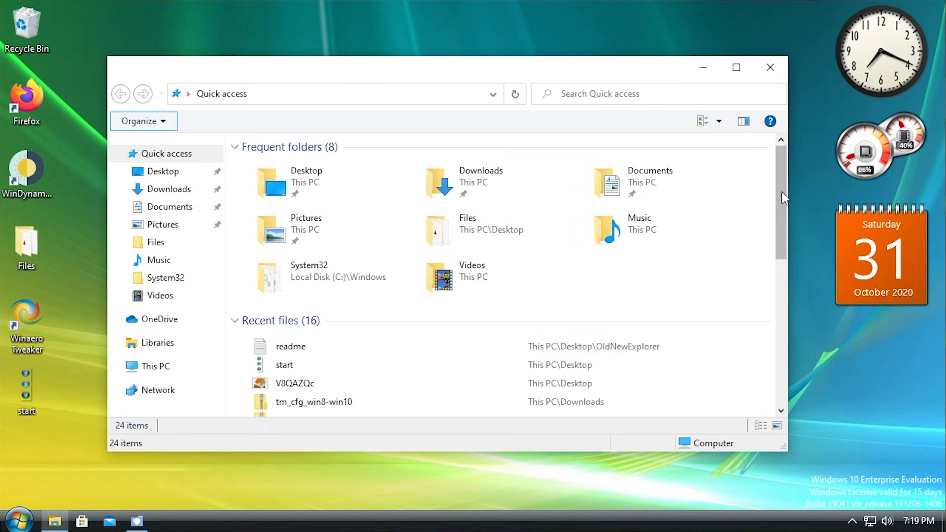
drag(781, 191, 744, 182)
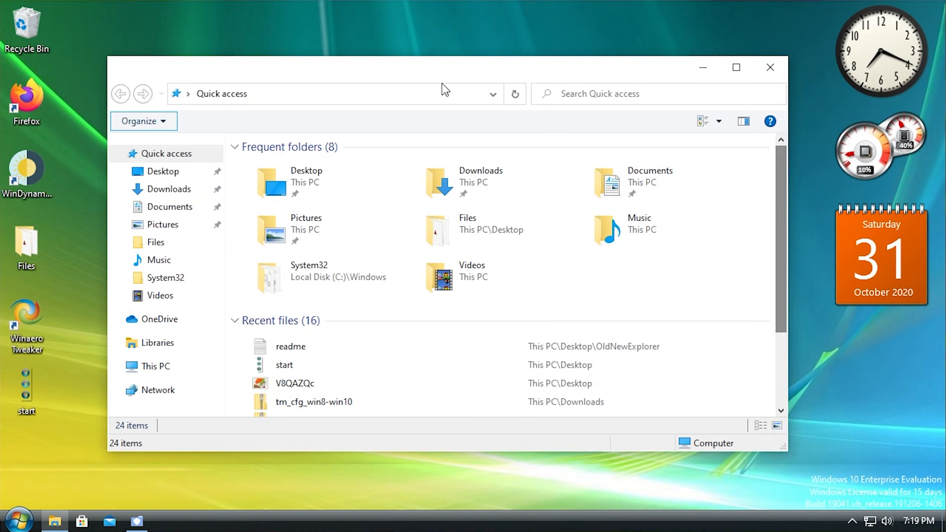
click(162, 367)
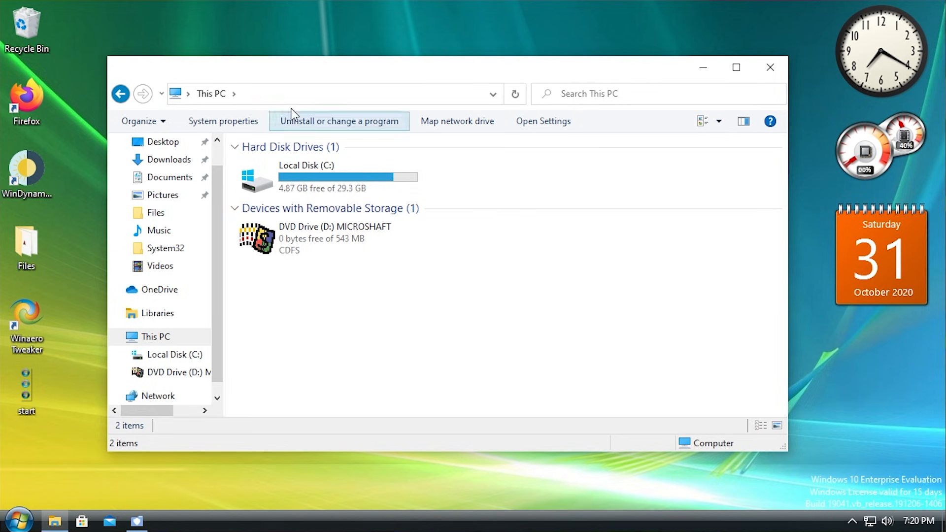
mouse_move(394, 77)
mouse_down()
mouse_move(408, 42)
mouse_move(410, 82)
mouse_move(392, 73)
mouse_up()
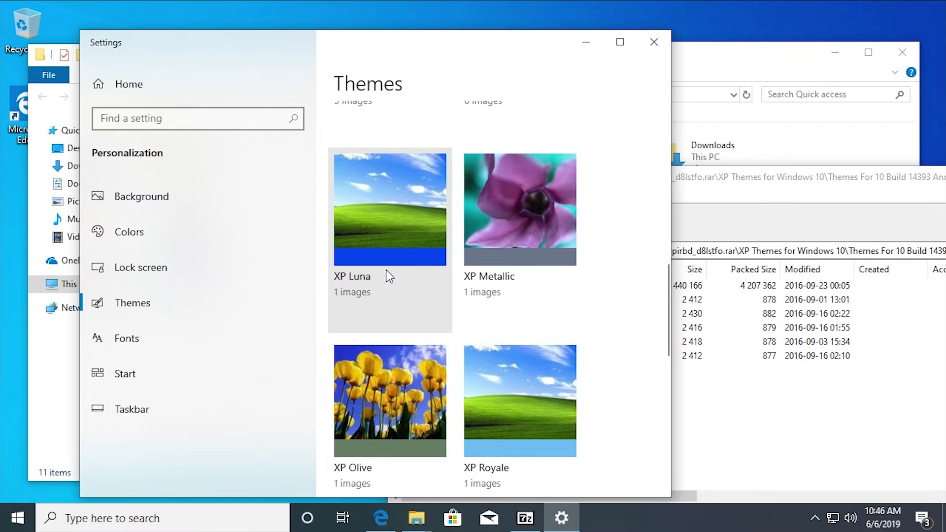
Apply the XP Luna theme, and move the Themes folder window across the desktop
click(387, 271)
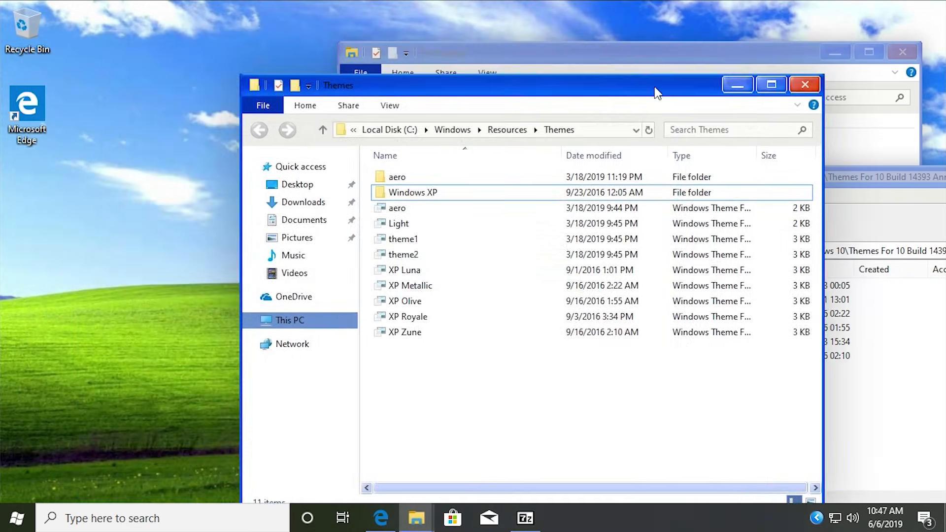
drag(655, 91, 560, 69)
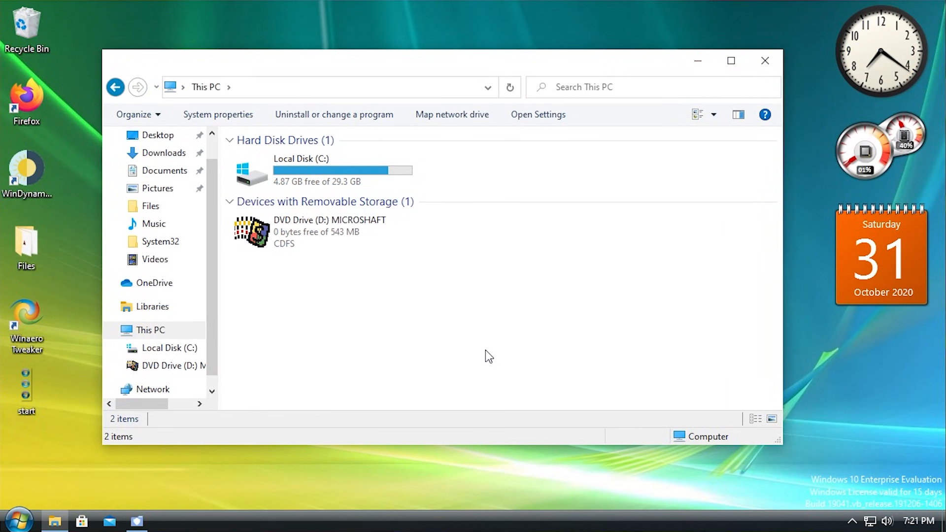
Close the This PC window and the OldNewExplorer configuration tool
drag(562, 49, 569, 23)
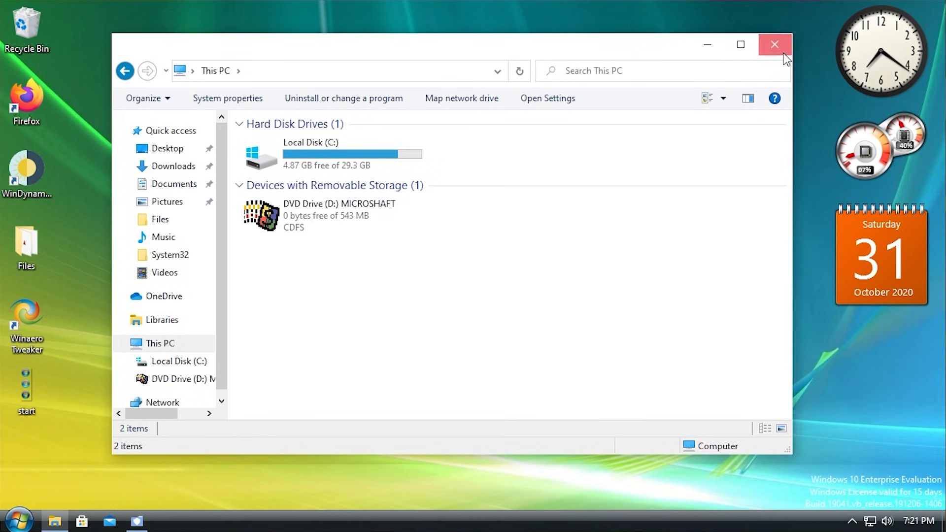
click(776, 43)
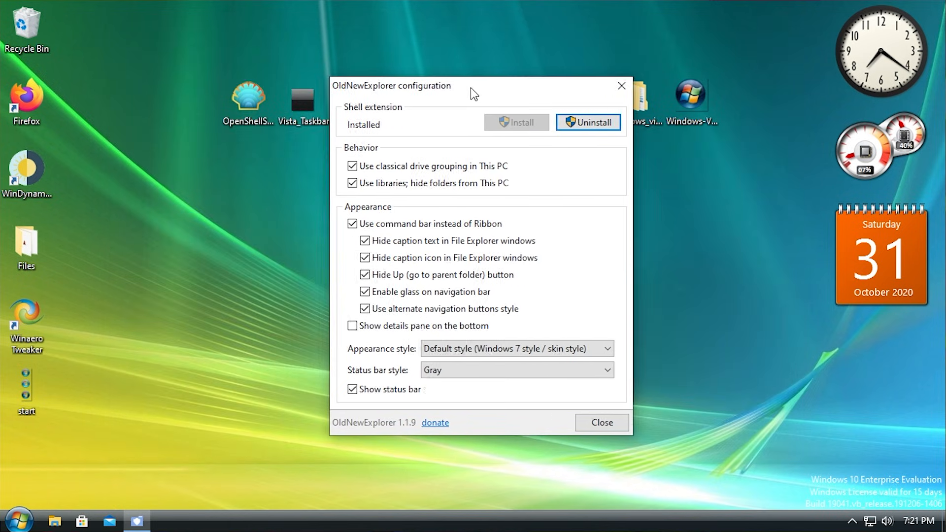
drag(471, 89, 473, 89)
click(624, 86)
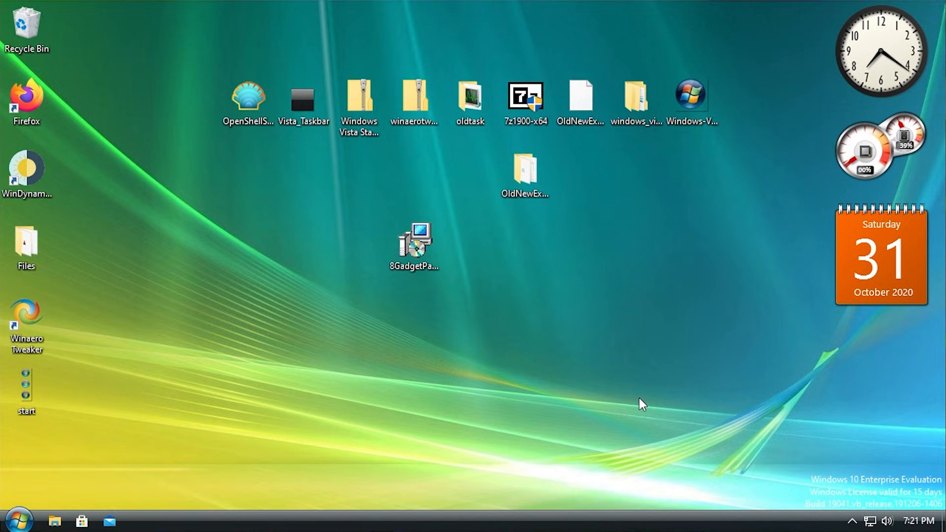
Switch to Firefox, read the description of the Windows Vista - Icons pack on DeviantArt, and minimise the browser
double_click(27, 99)
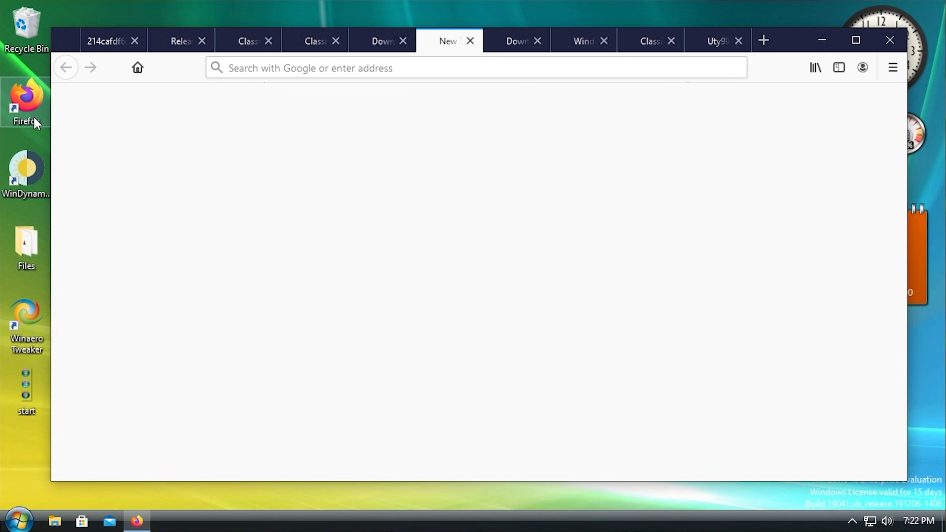
click(581, 41)
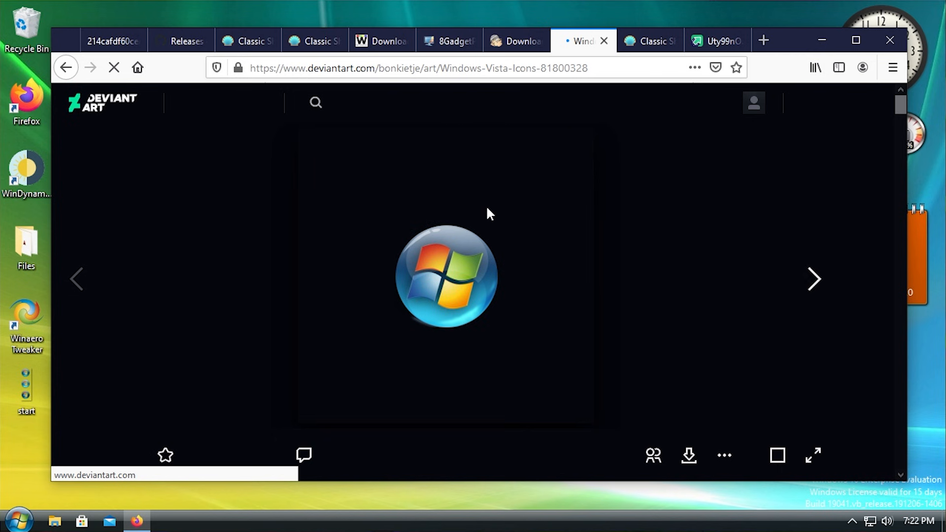
scroll(463, 266, down, 5)
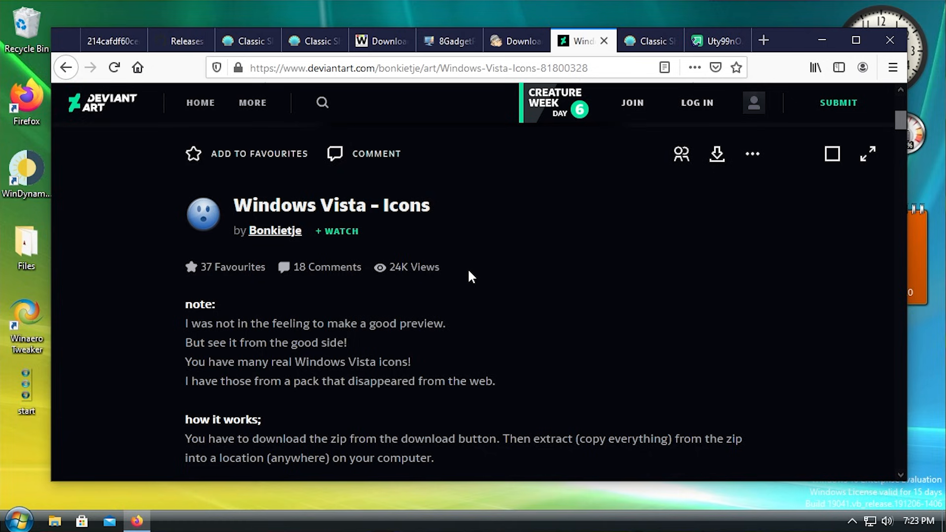
scroll(519, 309, up, 3)
click(821, 39)
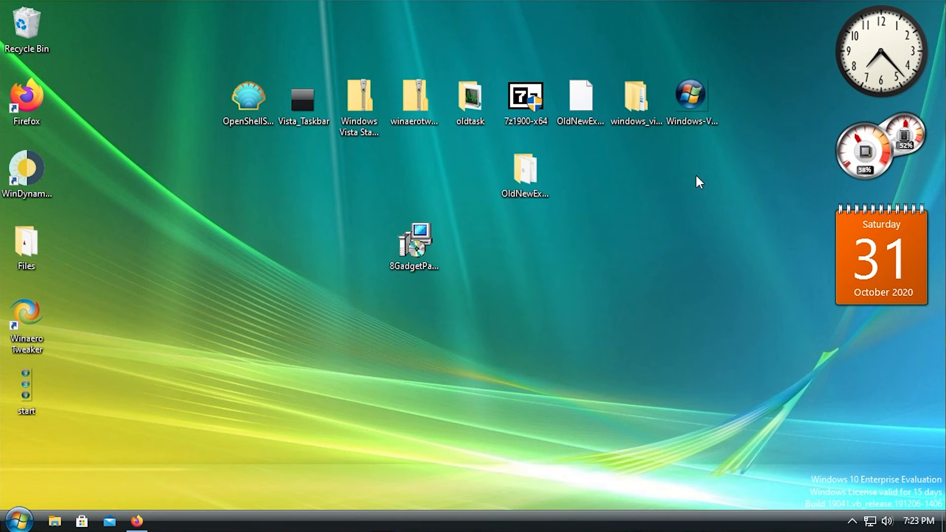
Browse the extracted Windows Vista icons folder on the desktop, view the icons in its Media subfolder, and close the window
double_click(642, 105)
scroll(785, 169, down, 1)
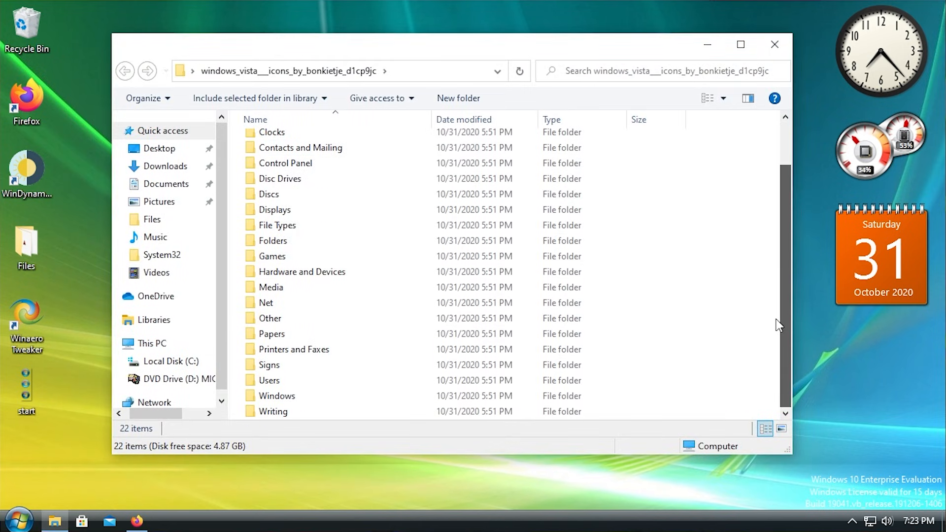
scroll(361, 144, up, 1)
scroll(345, 256, down, 1)
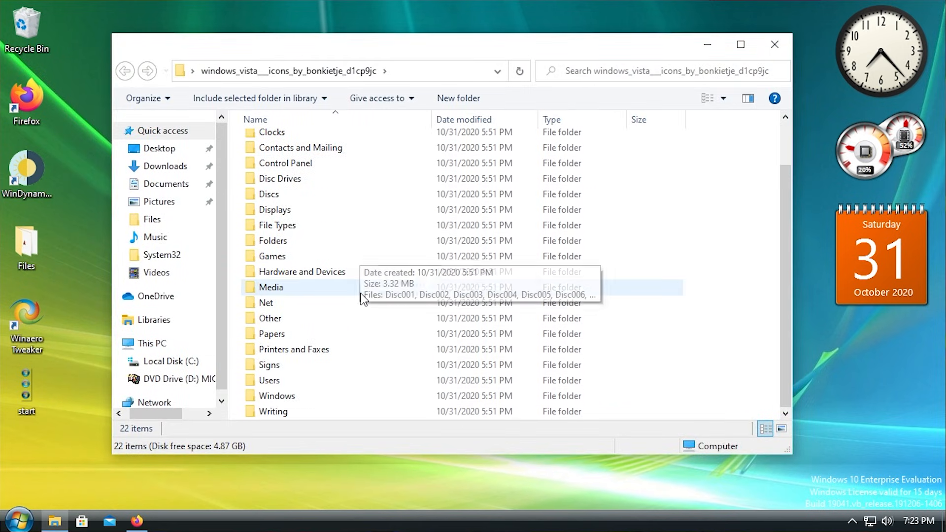
double_click(315, 288)
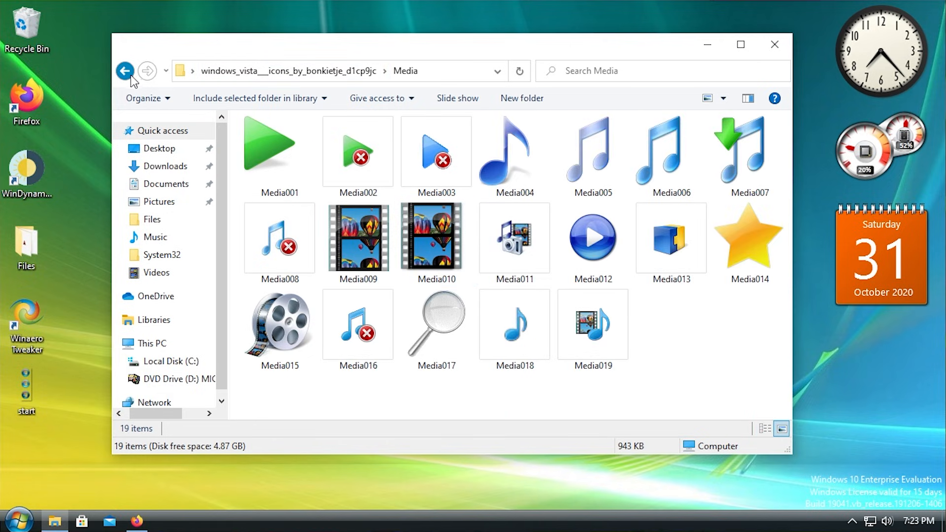
click(130, 74)
scroll(321, 370, down, 1)
key(alt+F4)
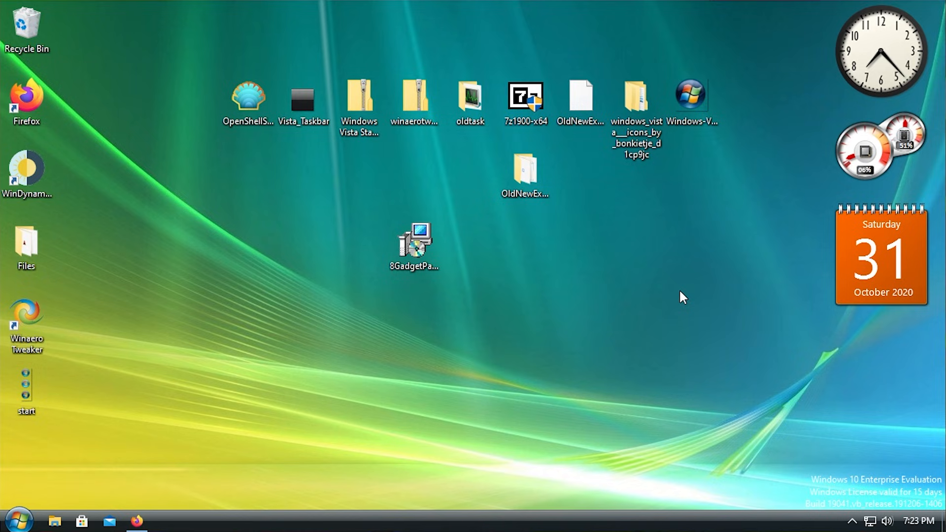
Search Windows Settings for "theme", go to Themes and related settings, and open the desktop icon settings
key(super+i)
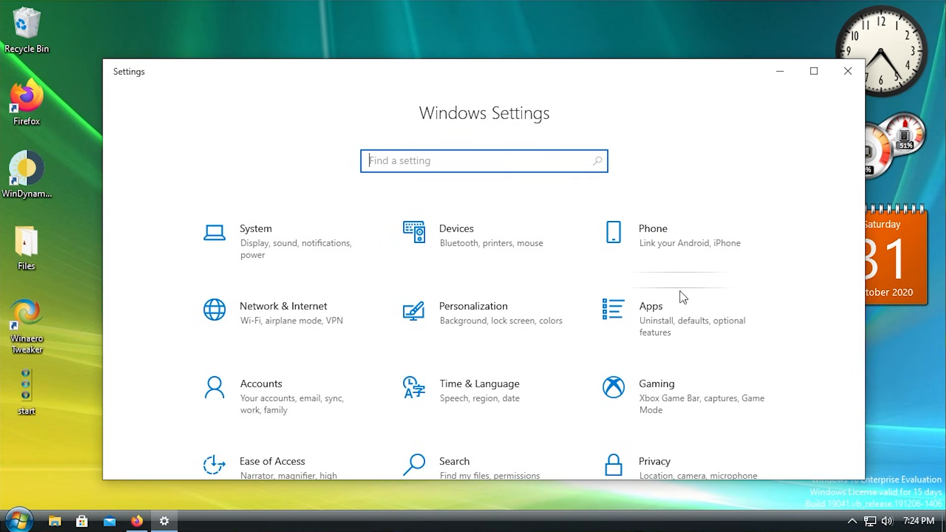
text(theme)
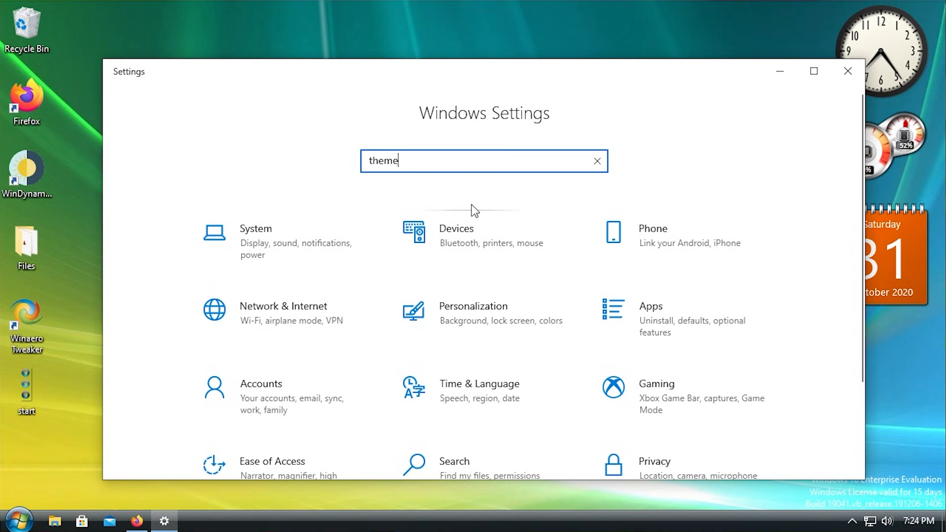
key(Return)
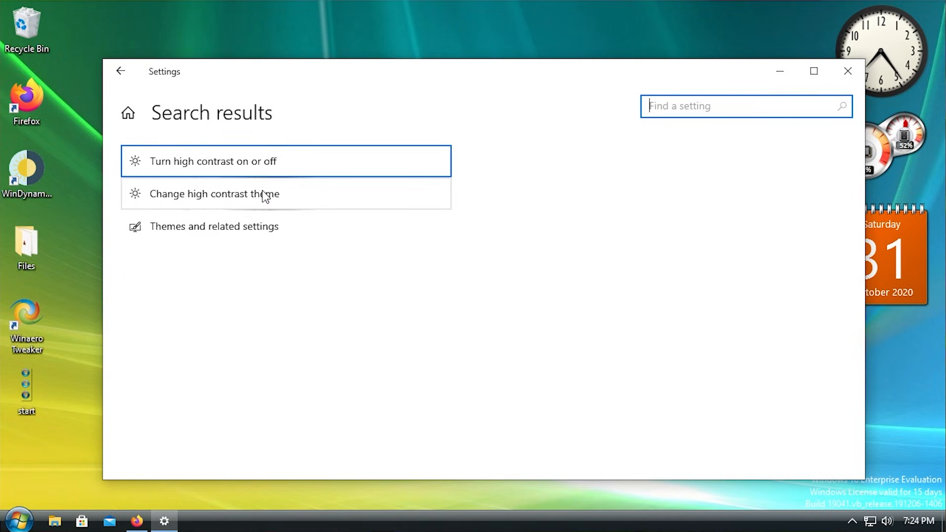
click(161, 231)
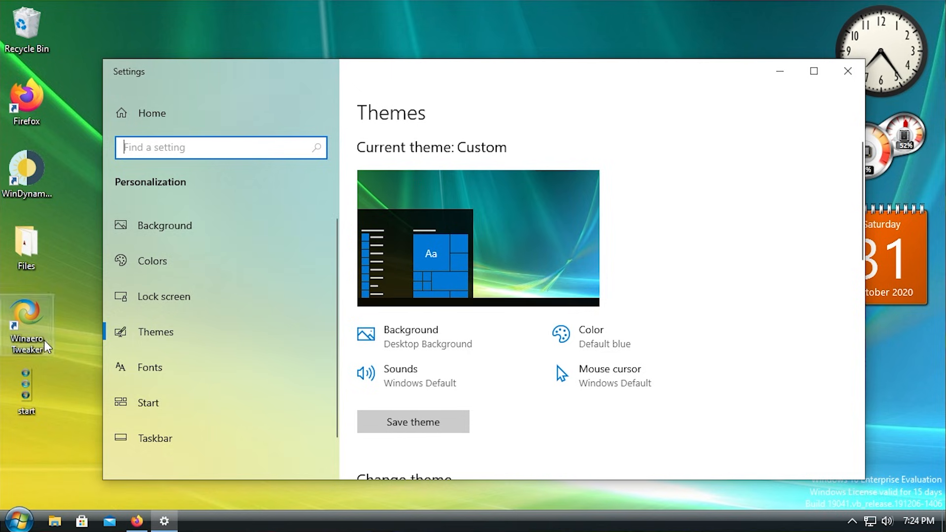
scroll(656, 271, down, 10)
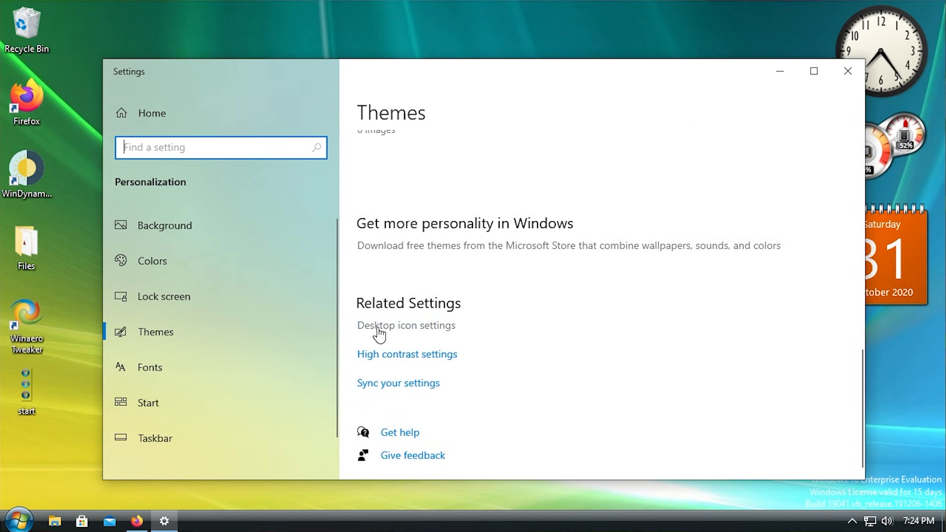
click(389, 333)
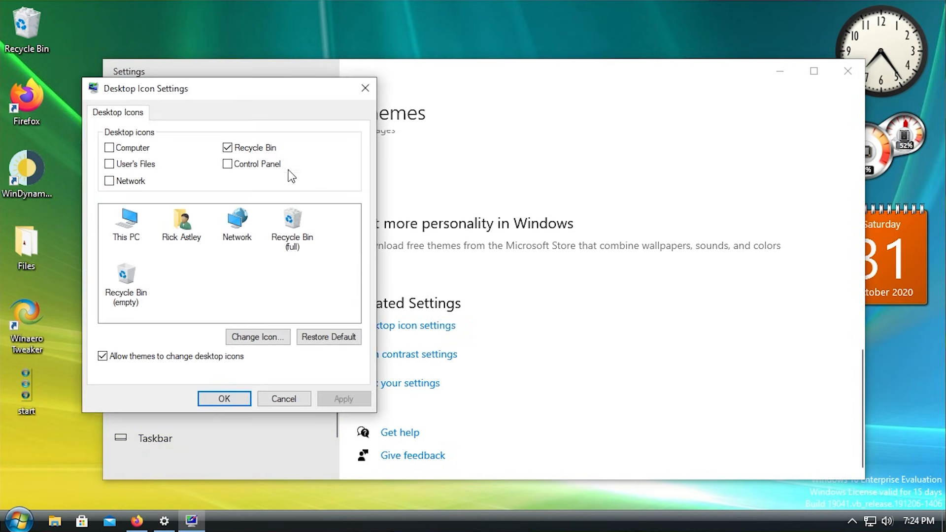
Change the This PC desktop icon to Display001 from the Displays folder of the Windows Vista icons pack
drag(224, 87, 397, 140)
click(425, 323)
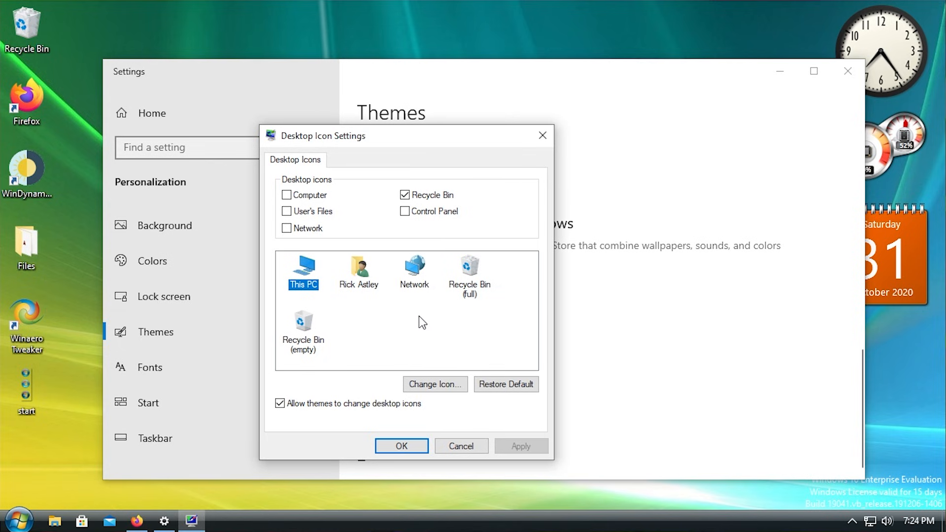
click(434, 383)
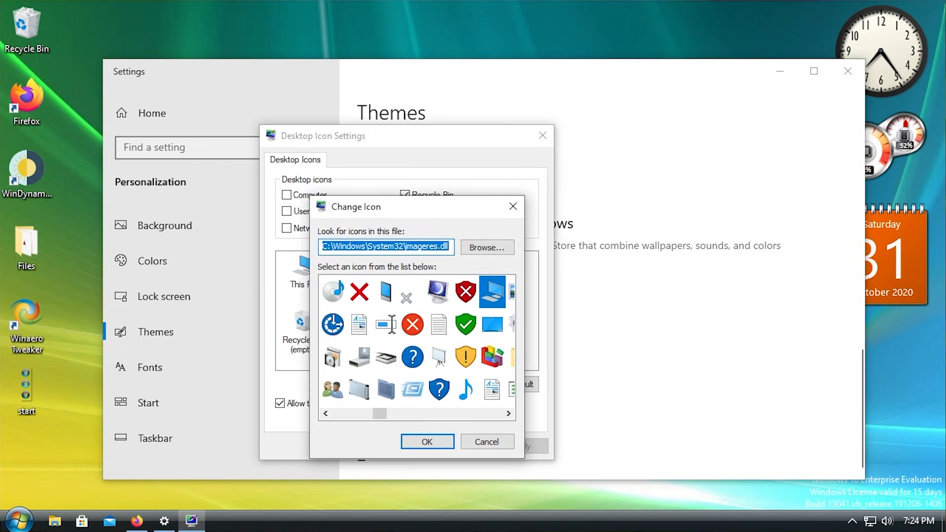
click(484, 246)
scroll(389, 276, up, 3)
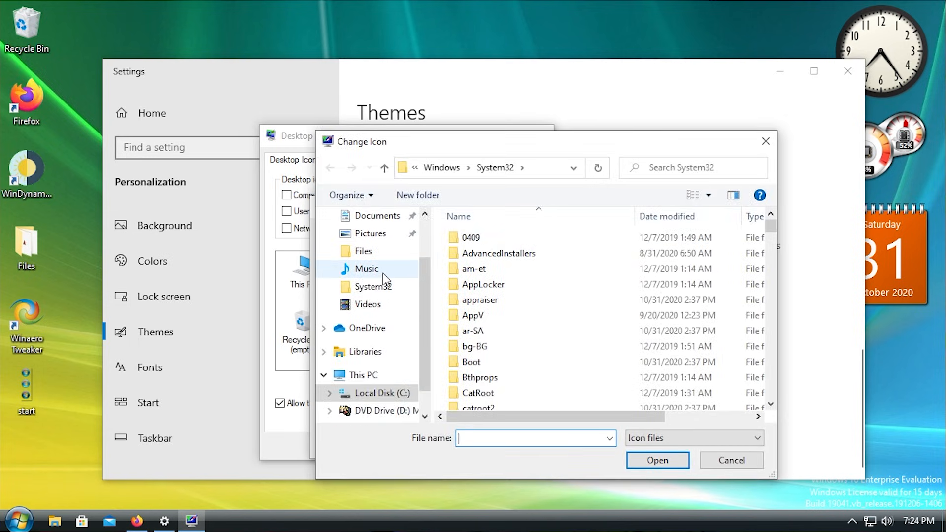
click(369, 245)
drag(484, 143, 369, 120)
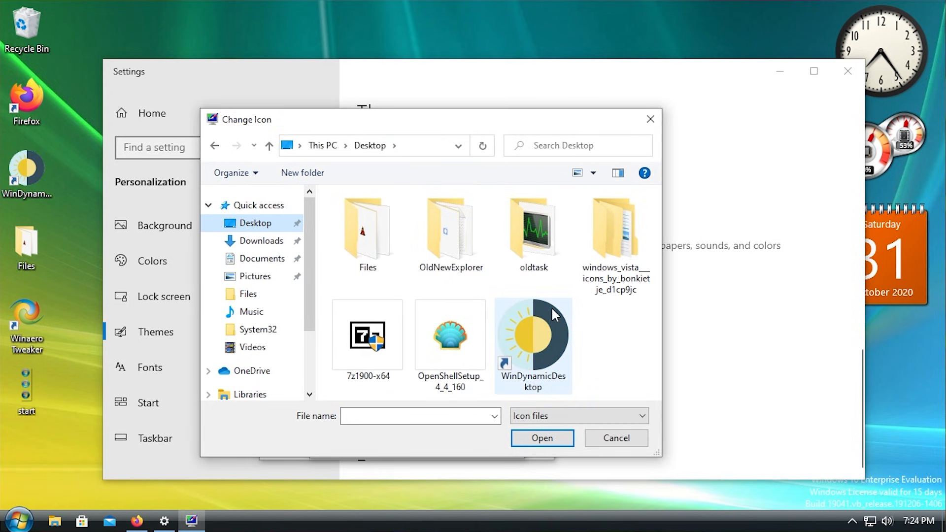
double_click(586, 245)
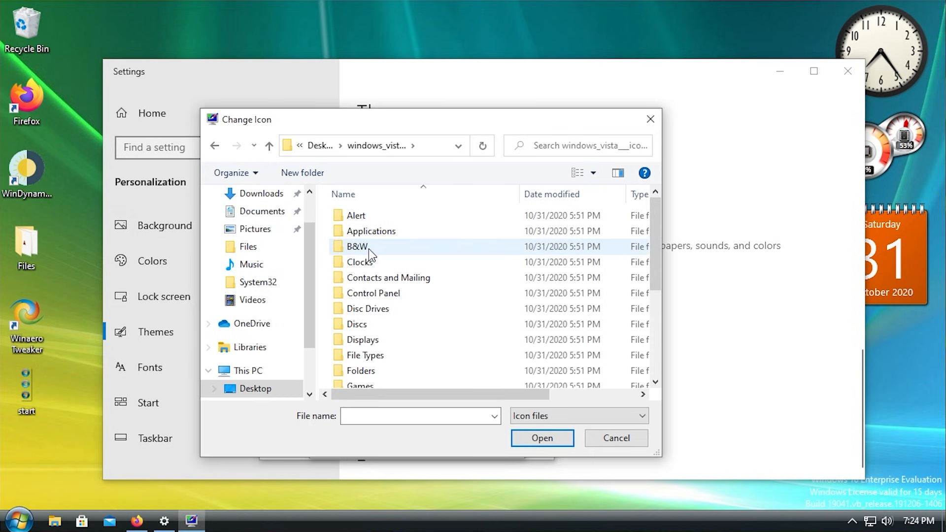
click(375, 277)
double_click(365, 340)
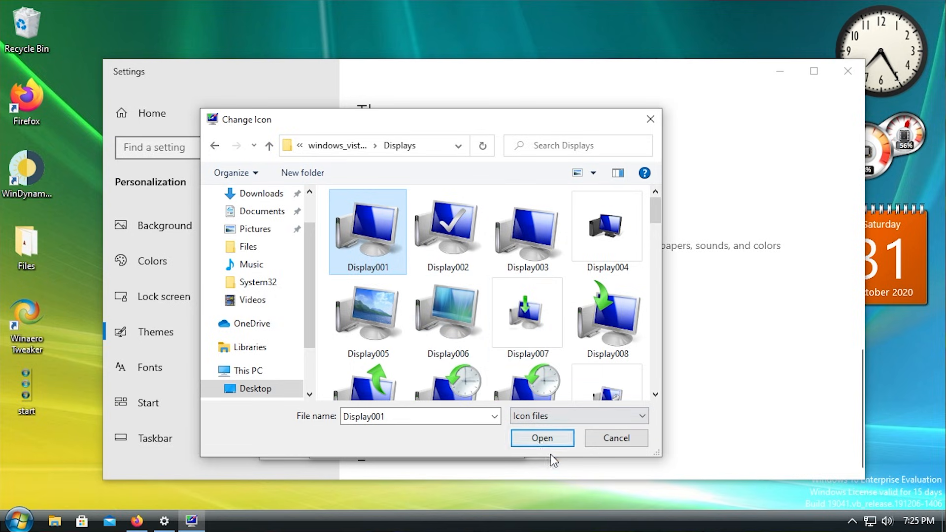
click(541, 439)
click(432, 443)
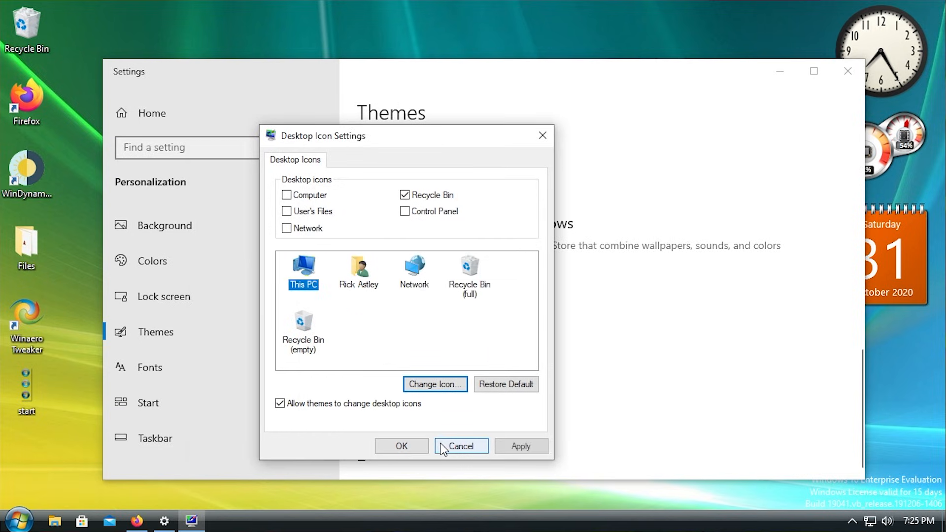
Change the user's files desktop icon to Folder013 from the Folders folder of the Windows Vista icons pack
click(356, 271)
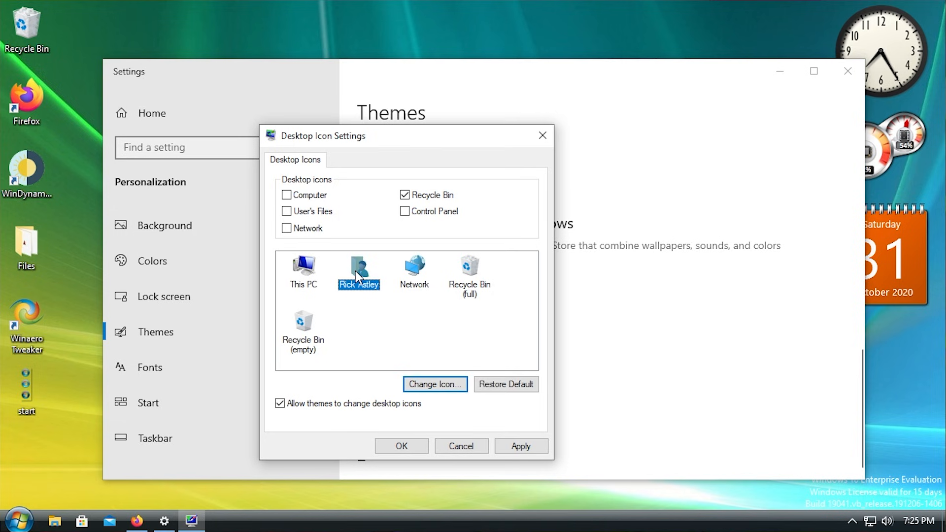
click(433, 383)
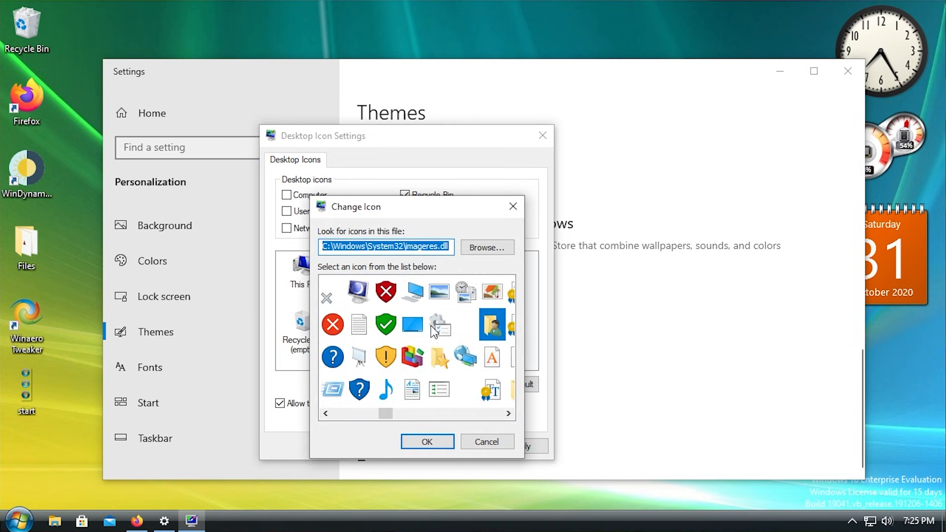
click(496, 249)
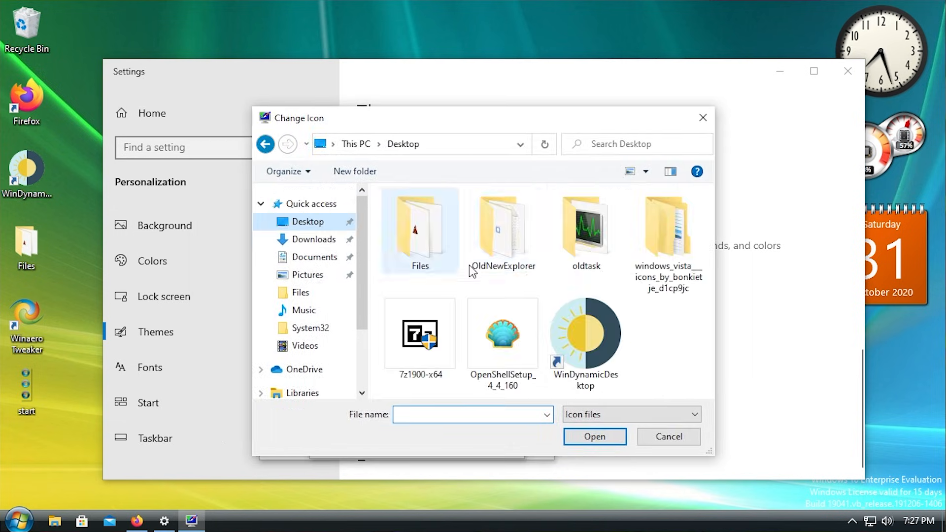
double_click(640, 239)
scroll(498, 345, down, 2)
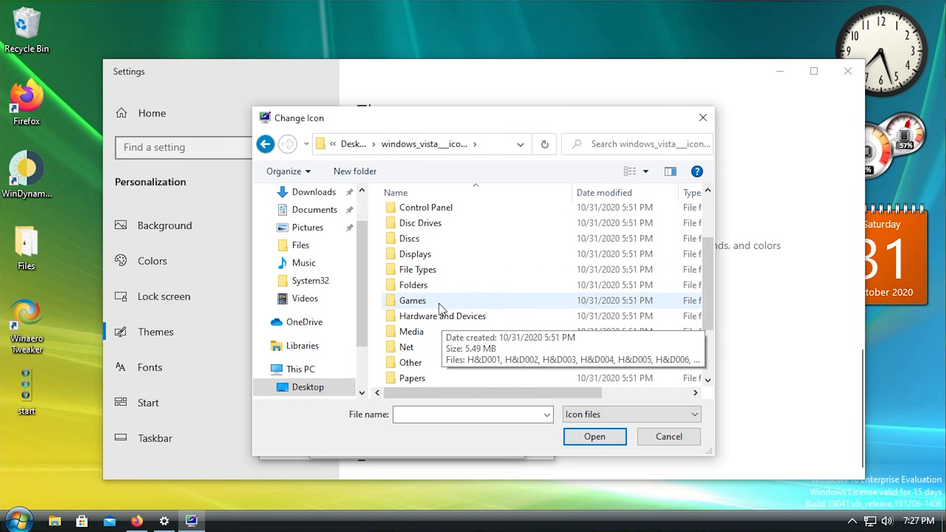
double_click(427, 286)
scroll(501, 311, down, 3)
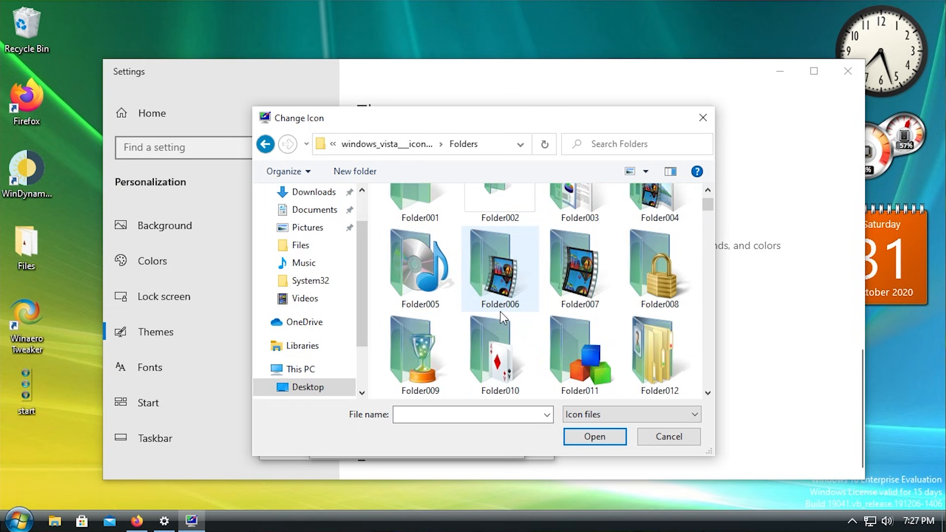
click(419, 352)
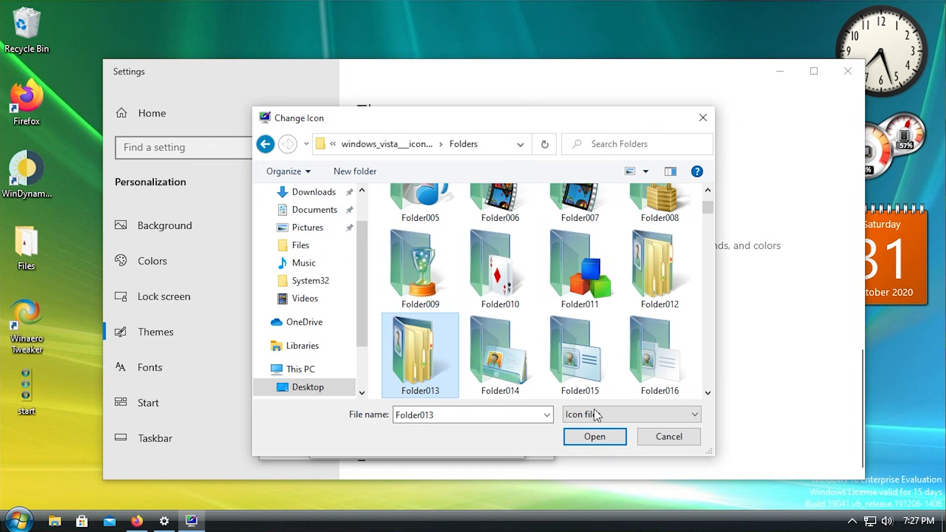
click(595, 438)
click(427, 441)
Change the Network desktop icon to Display062 from the Displays folder of the Windows Vista icons pack
click(417, 285)
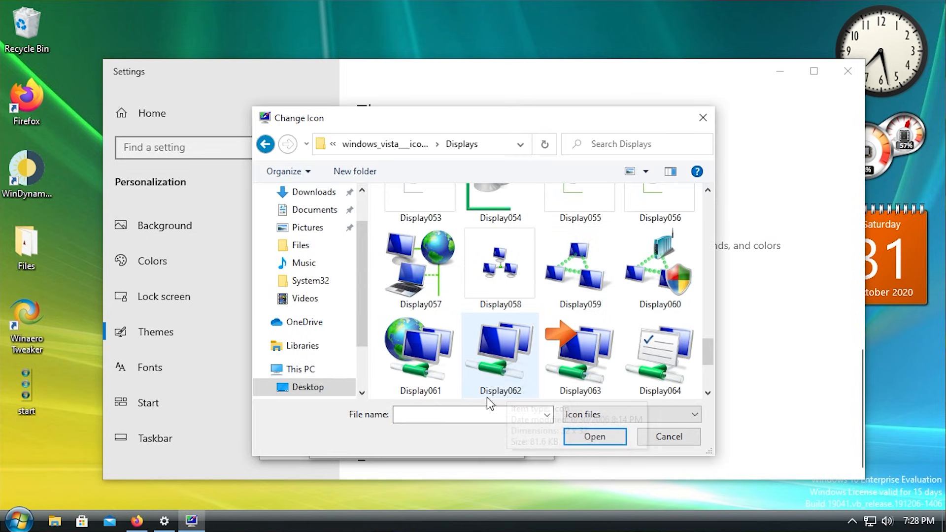
click(476, 354)
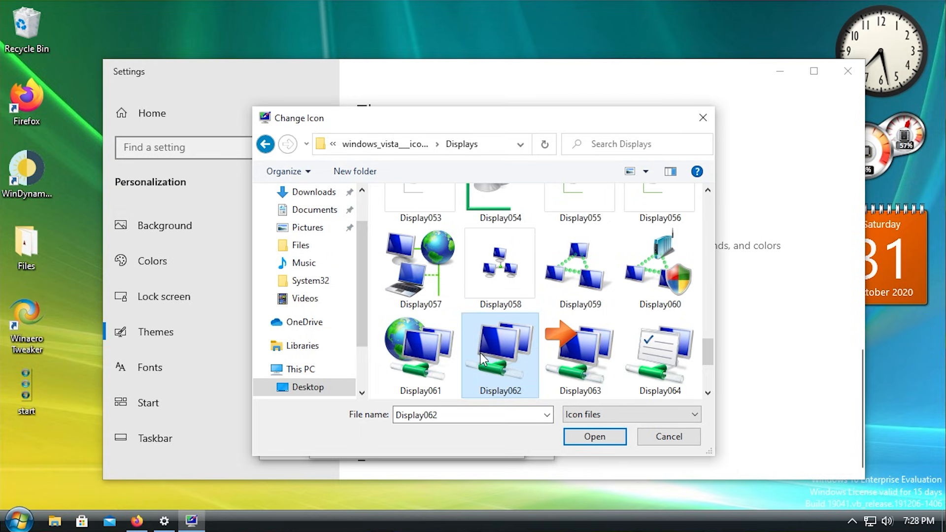
click(595, 436)
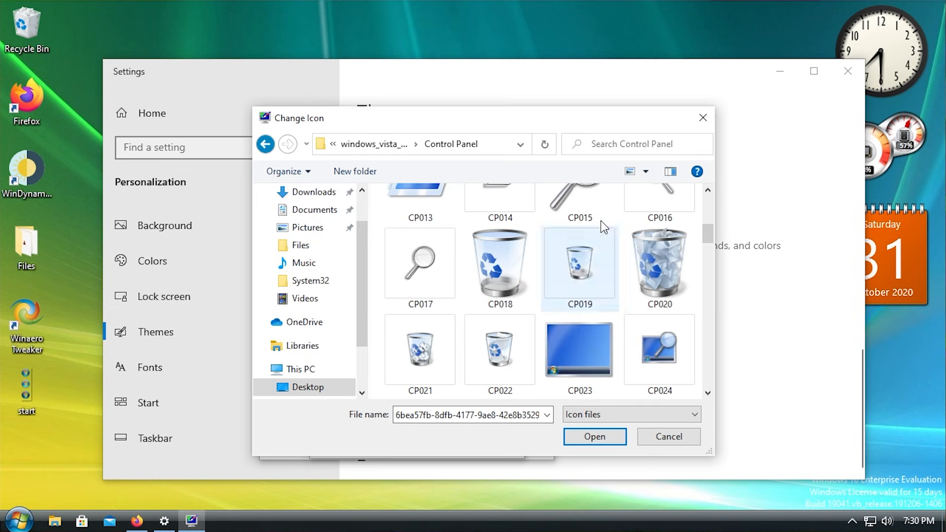
Change the Recycle Bin (full) icon to CP020 from the Control Panel folder of the Windows Vista icons pack
scroll(601, 221, up, 5)
scroll(528, 267, down, 4)
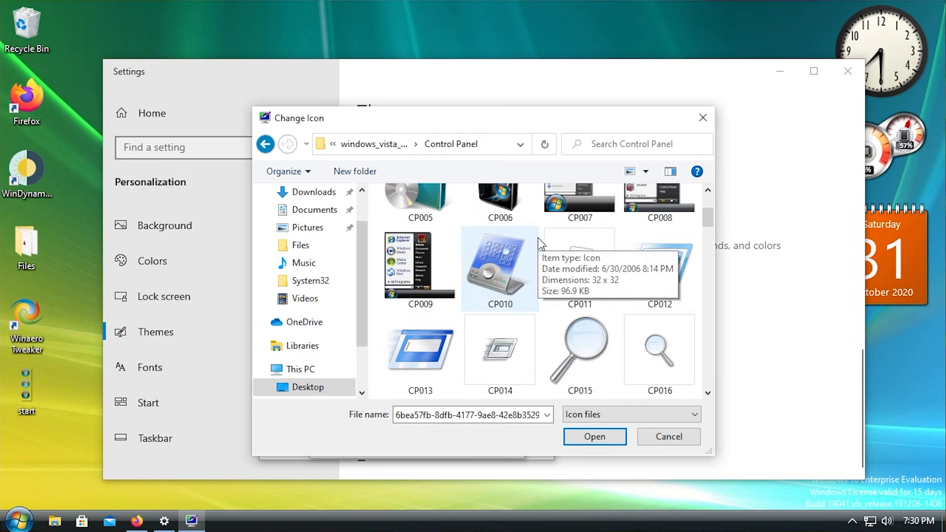
drag(520, 132, 673, 274)
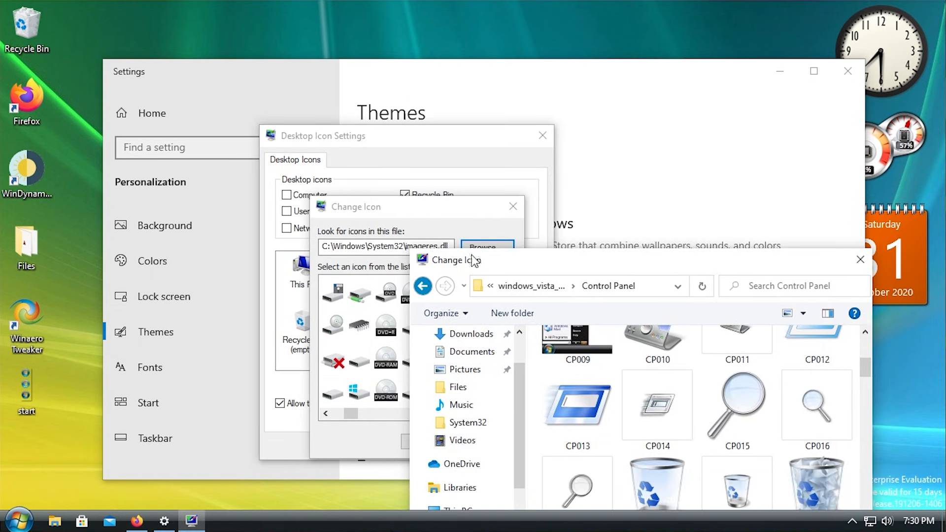
click(417, 212)
drag(520, 260, 371, 109)
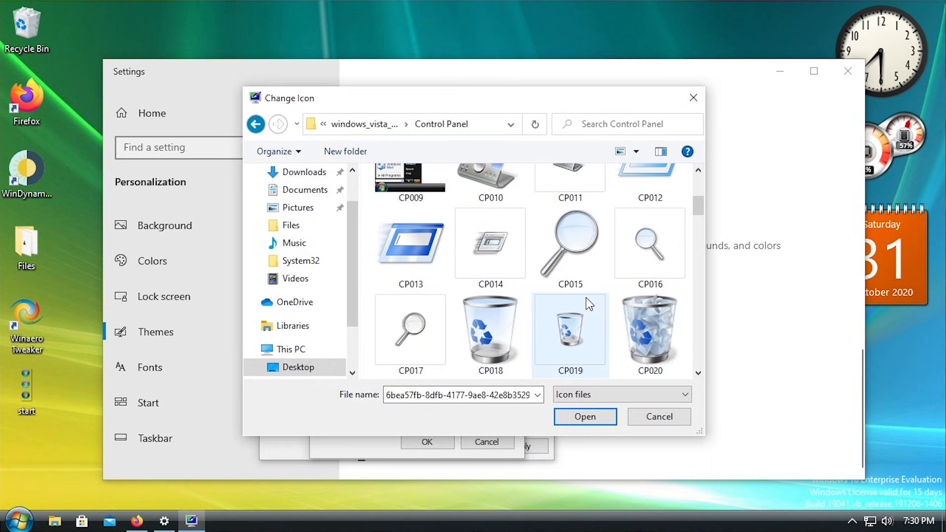
scroll(586, 298, down, 1)
click(663, 254)
click(594, 418)
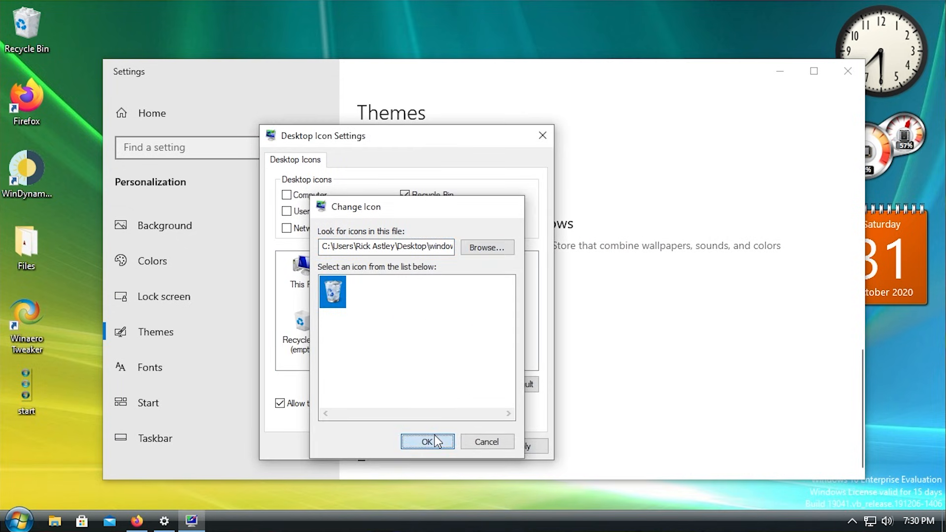
click(427, 441)
Change the Recycle Bin (empty) icon to CP018 from the pack's Control Panel folder and apply the icon changes
click(303, 331)
click(432, 383)
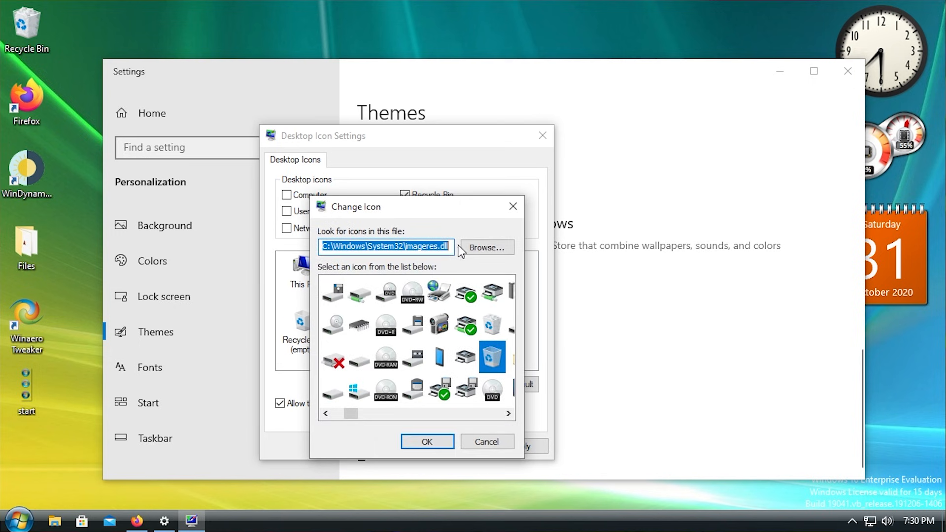
click(496, 253)
scroll(327, 226, up, 1)
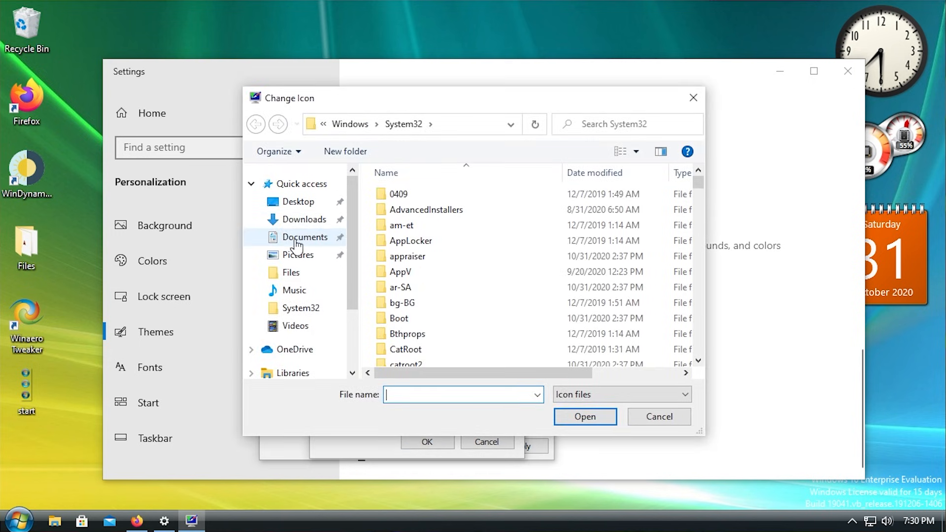
click(276, 202)
double_click(632, 208)
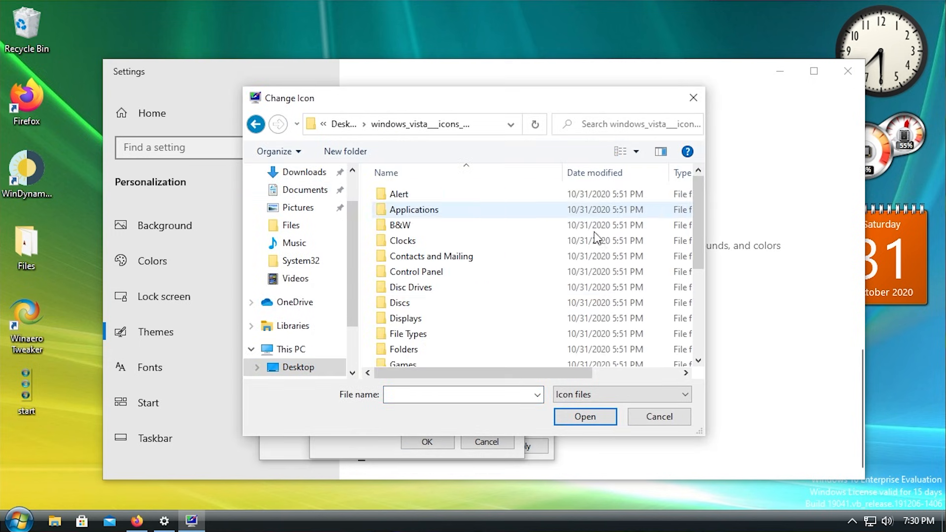
double_click(439, 272)
scroll(542, 276, down, 5)
click(499, 263)
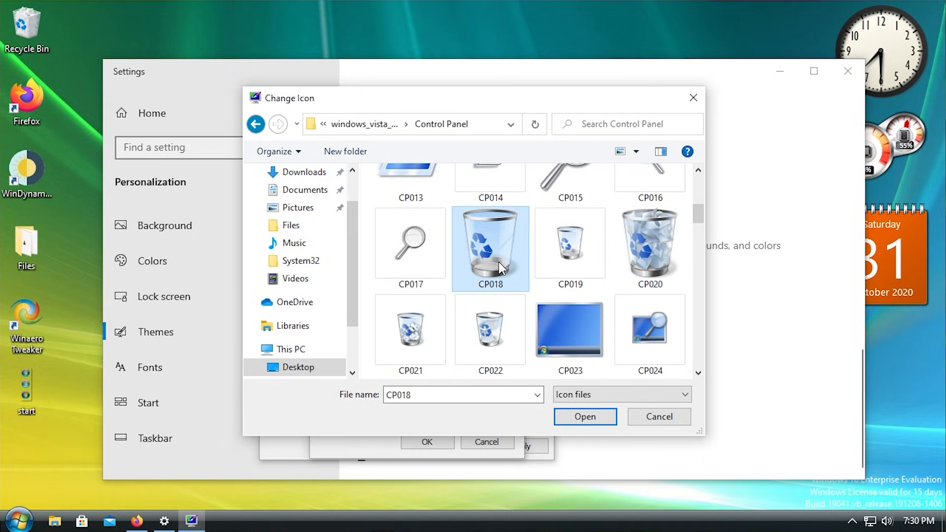
click(593, 414)
click(428, 445)
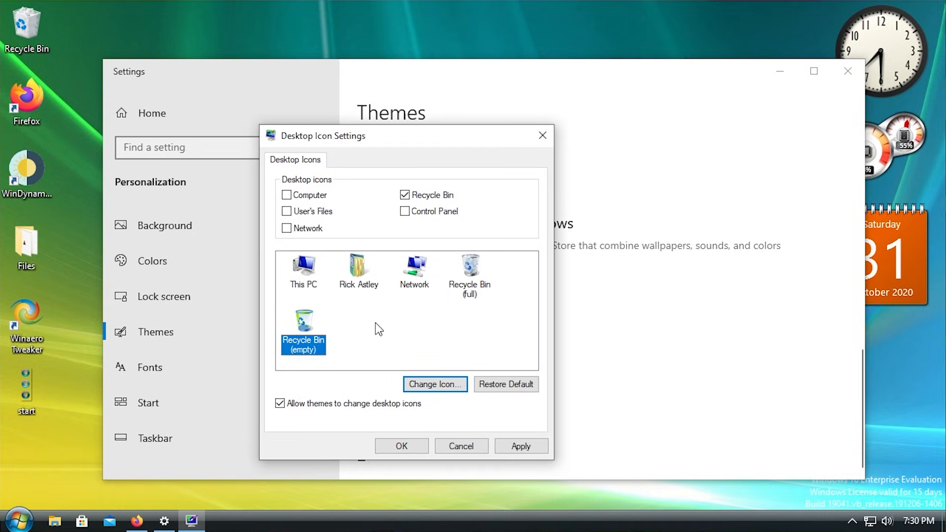
click(514, 448)
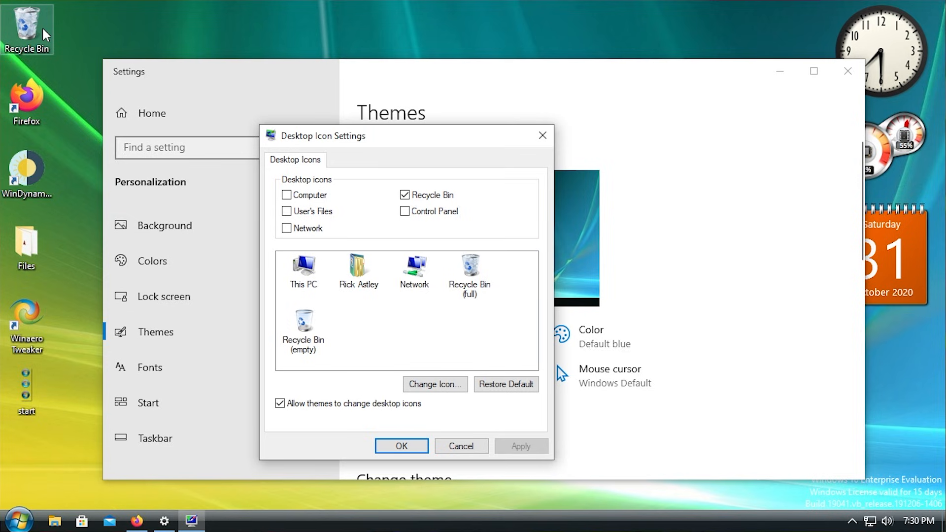
Show the Computer, User's Files, Network and Control Panel icons on the desktop, apply, and close the icon settings and Settings window
click(325, 200)
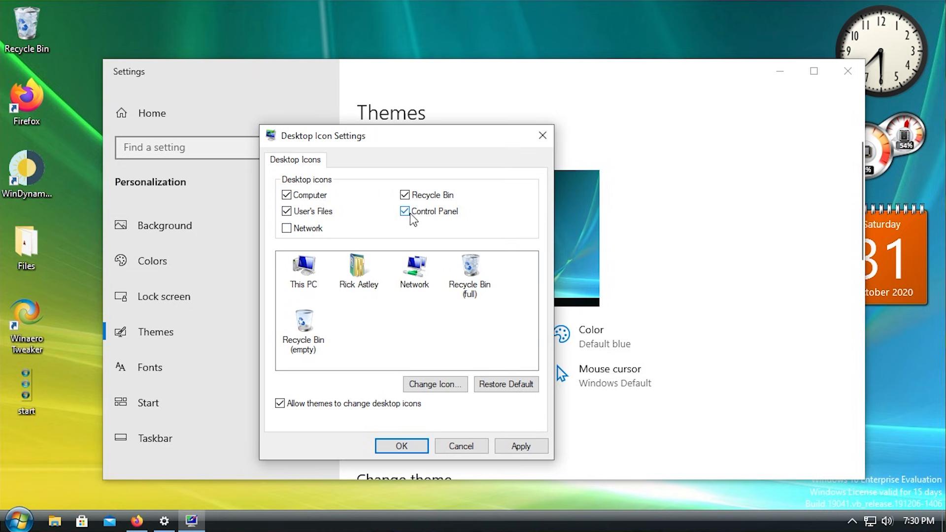
click(515, 446)
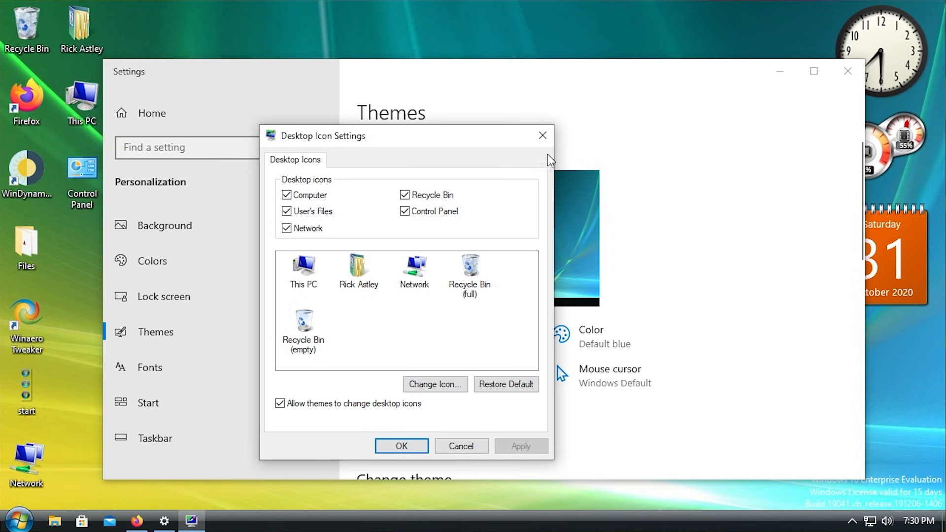
click(543, 133)
click(847, 71)
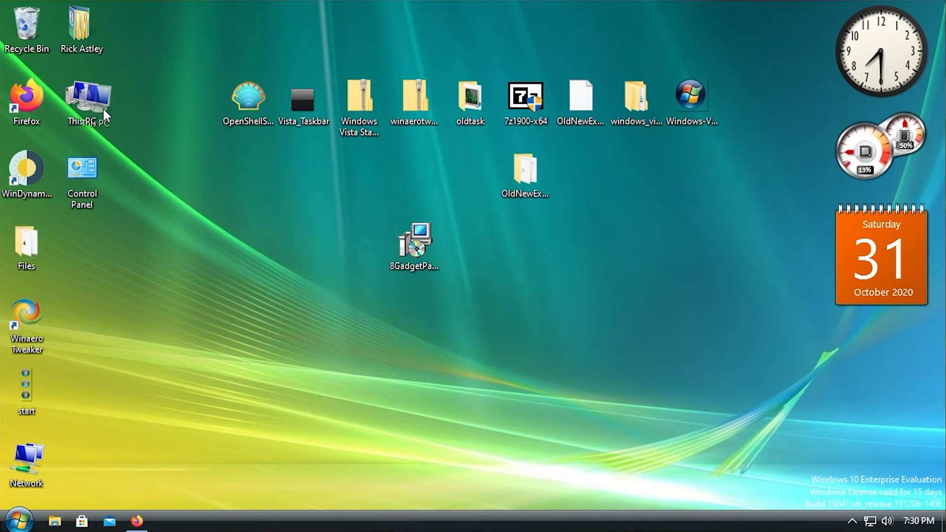
Rearrange the desktop by moving the OldNewExplorer folder and the 8GadgetPack installer below the row of setup files
drag(103, 109, 107, 113)
drag(234, 291, 683, 118)
click(667, 166)
drag(517, 193, 681, 189)
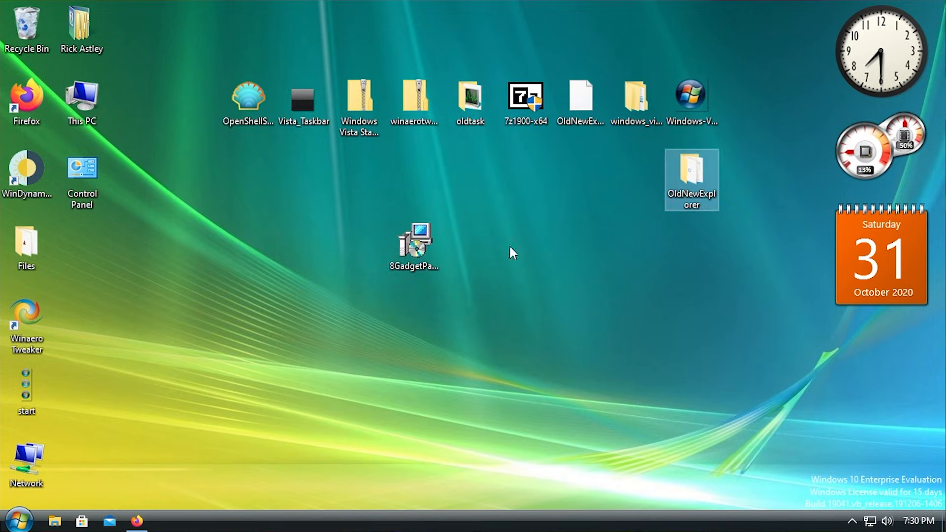
drag(414, 244, 629, 181)
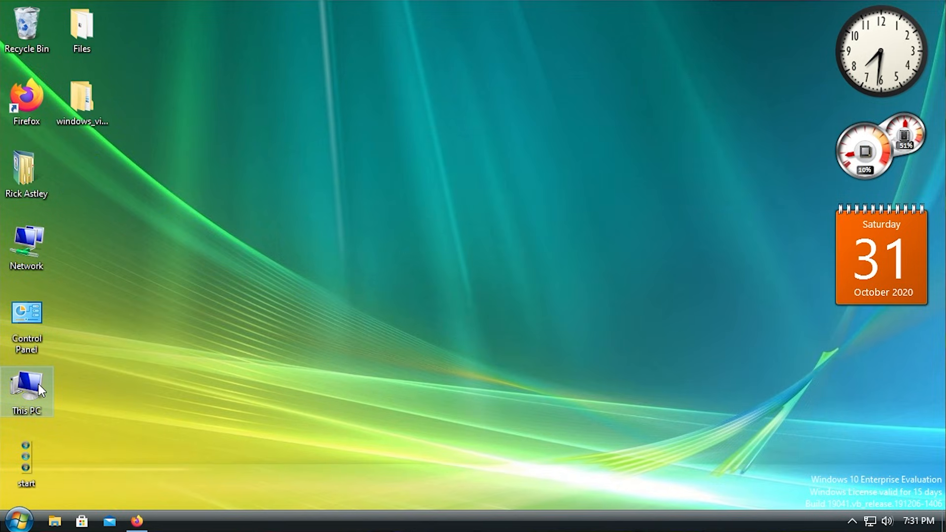
Rename the This PC desktop icon to Computer and open it
key(F2)
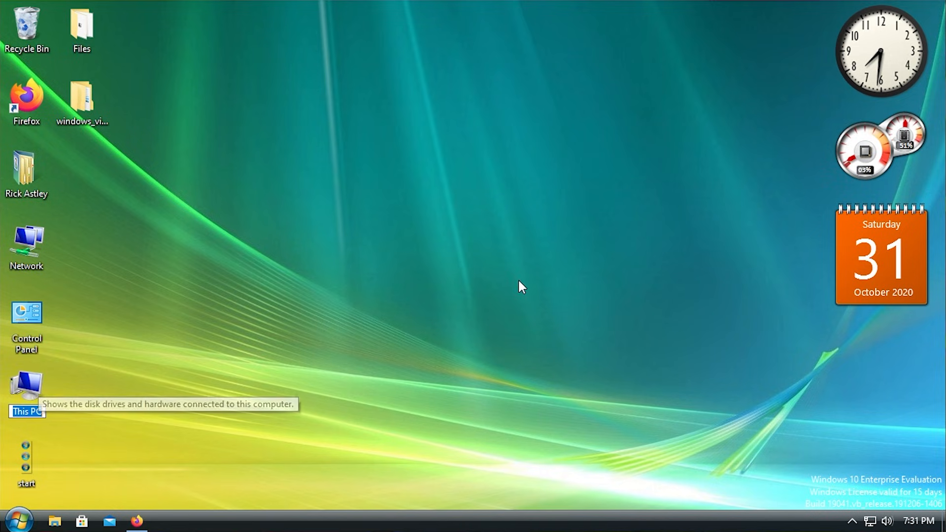
text(Computer)
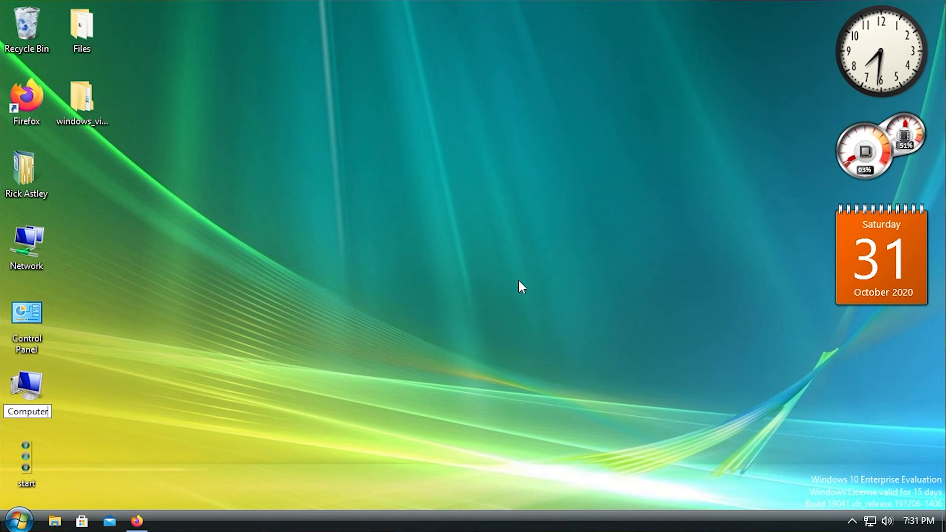
key(Return)
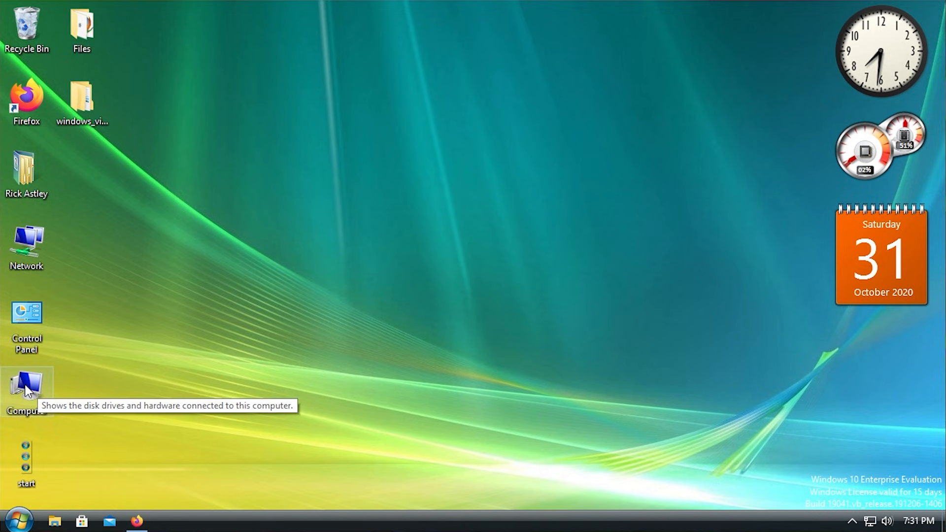
double_click(26, 387)
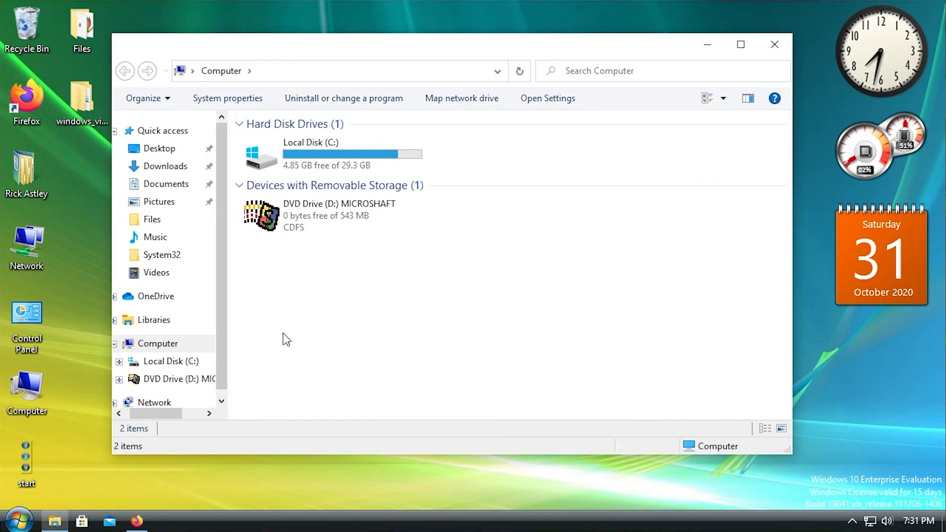
Look over the drives in the Computer window and close it
drag(275, 42, 344, 69)
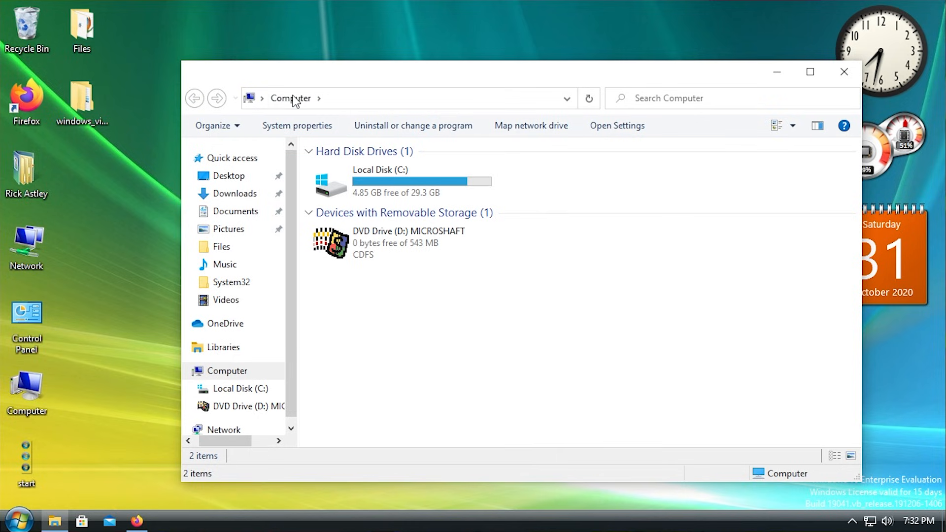
click(276, 101)
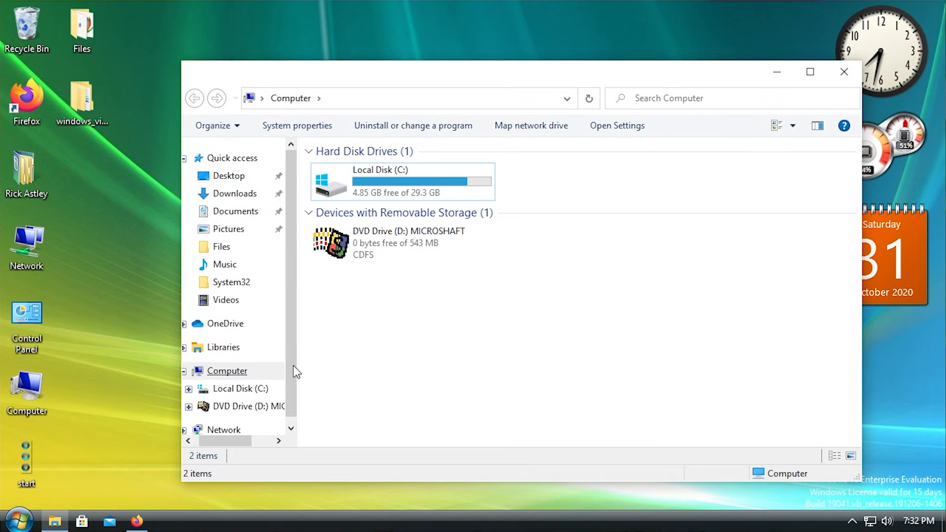
click(844, 72)
Open File Explorer, examine the folder icons in Quick access and Local Disk (C:), and close the window
click(58, 522)
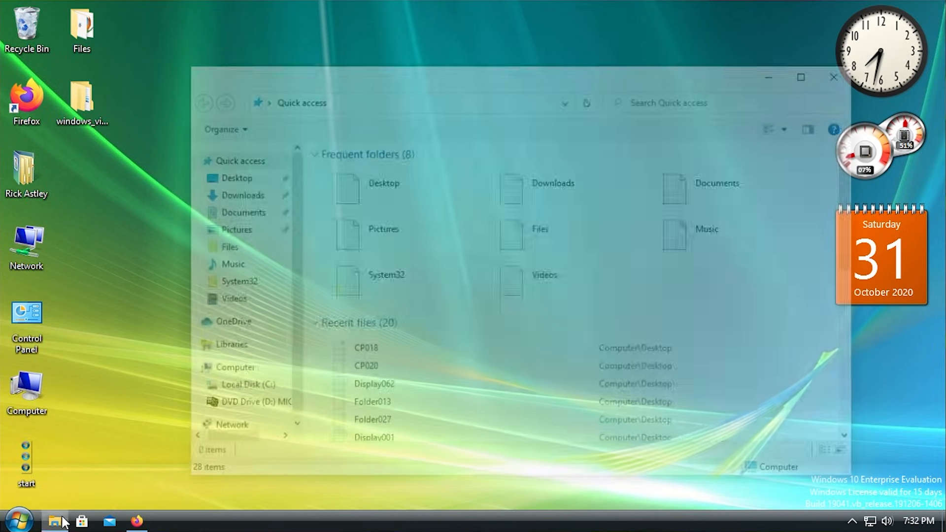
scroll(378, 353, down, 2)
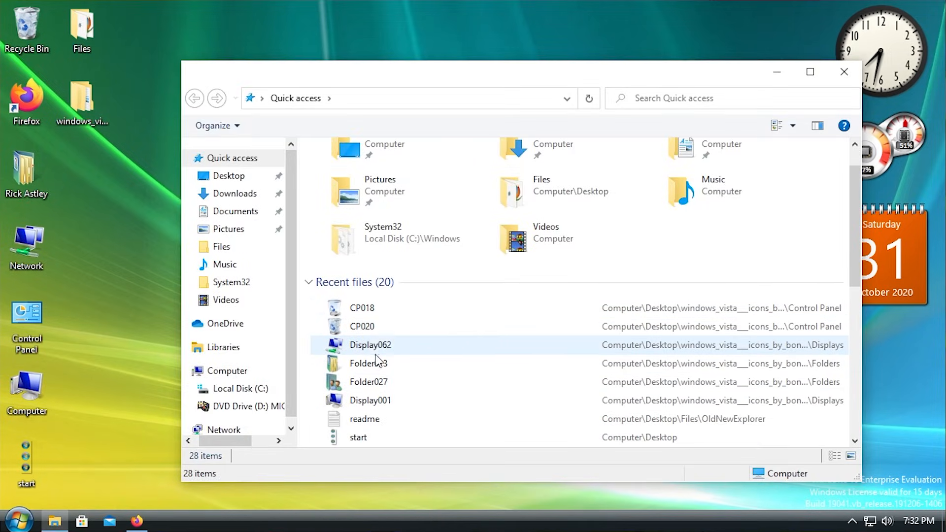
click(240, 388)
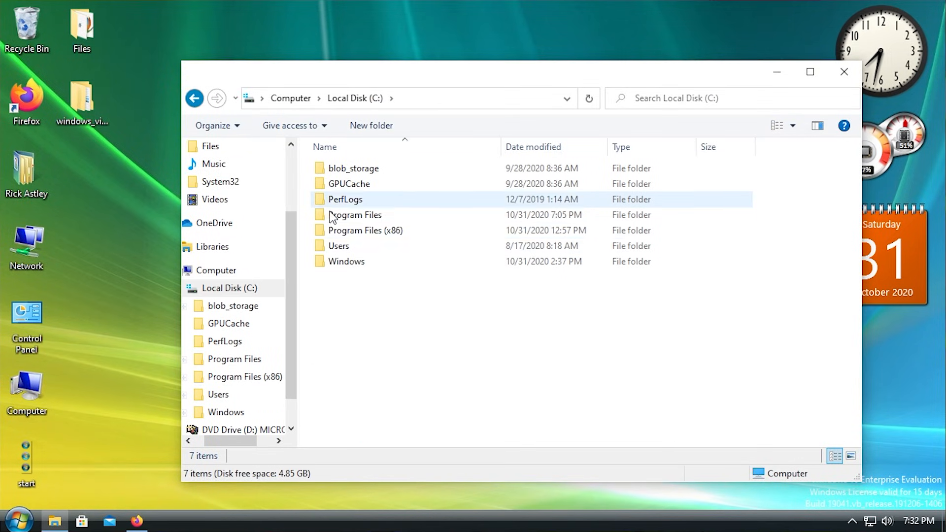
drag(345, 295, 384, 154)
click(358, 294)
click(844, 71)
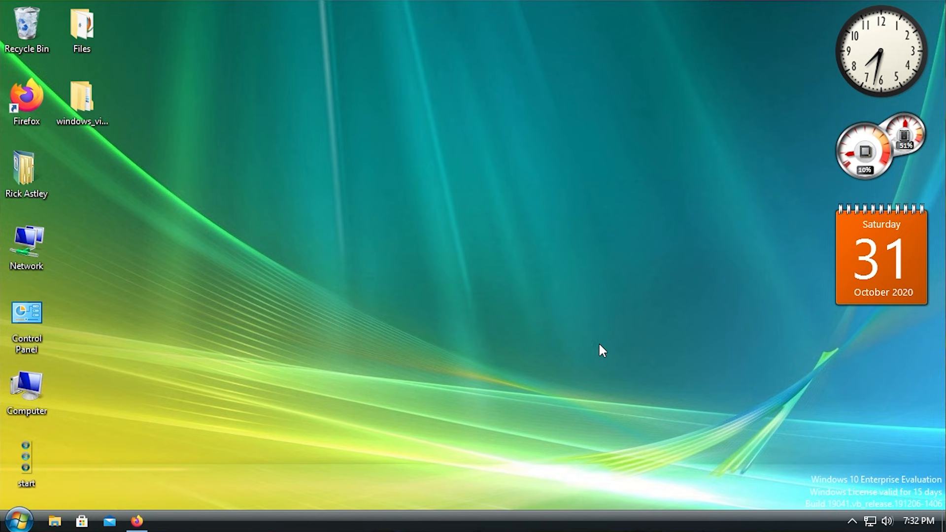
Launch Registry Editor by running regedit and allow it to make changes
key(super+r)
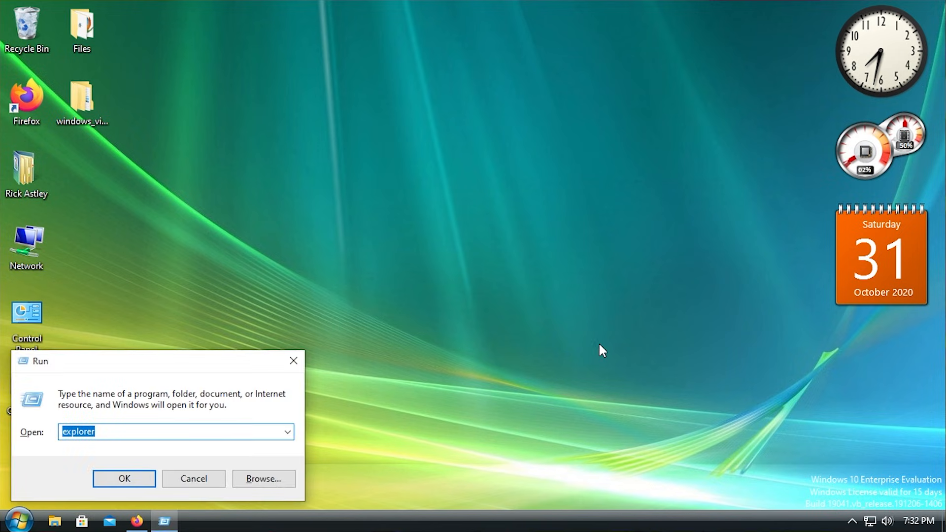
text(regedit)
key(Return)
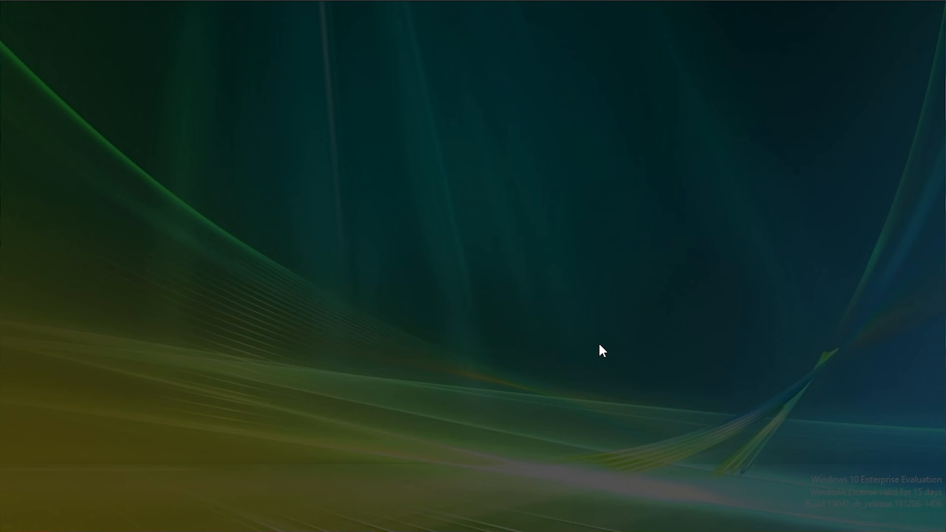
click(331, 351)
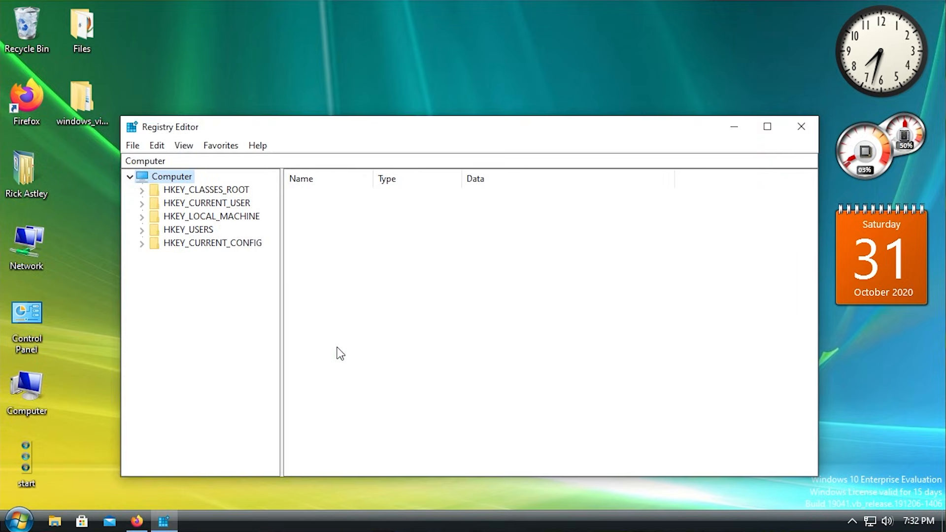
Expand HKEY_LOCAL_MACHINE and its SOFTWARE key in the registry tree
key(Down)
key(Down)
key(Down)
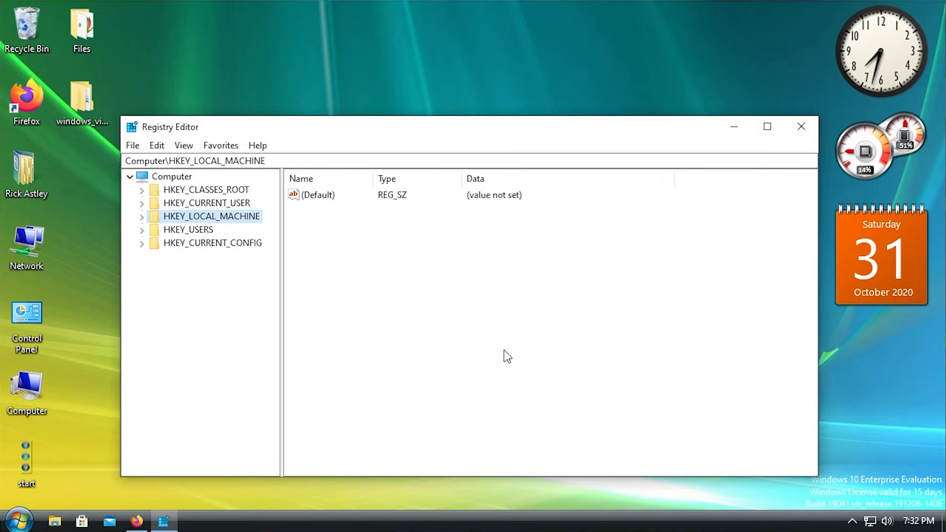
key(Right)
key(Down)
key(Down)
key(Down)
key(Down)
key(Down)
key(Down)
key(Right)
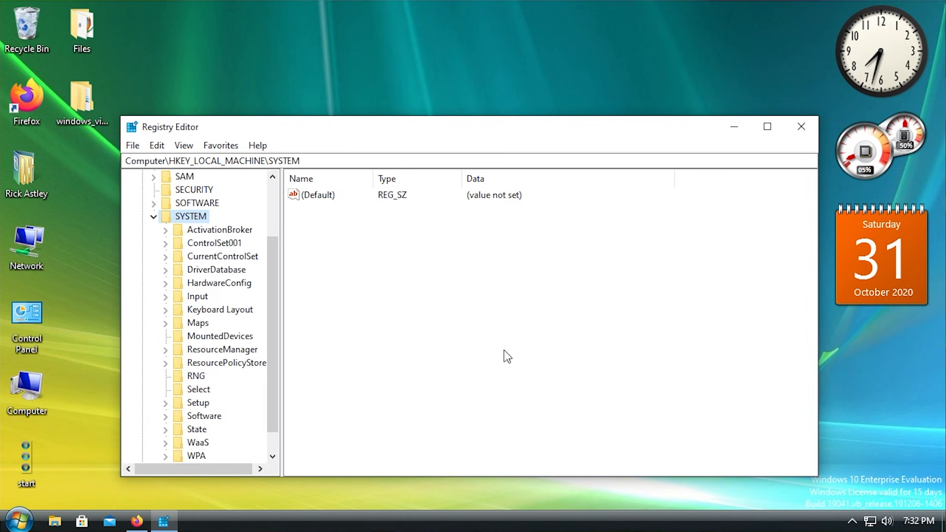
key(Left)
key(Up)
key(Right)
Navigate from SOFTWARE to Microsoft\Windows\CurrentVersion\Explorer and expand the Explorer key
text(mi)
key(Right)
key(Down)
text(win)
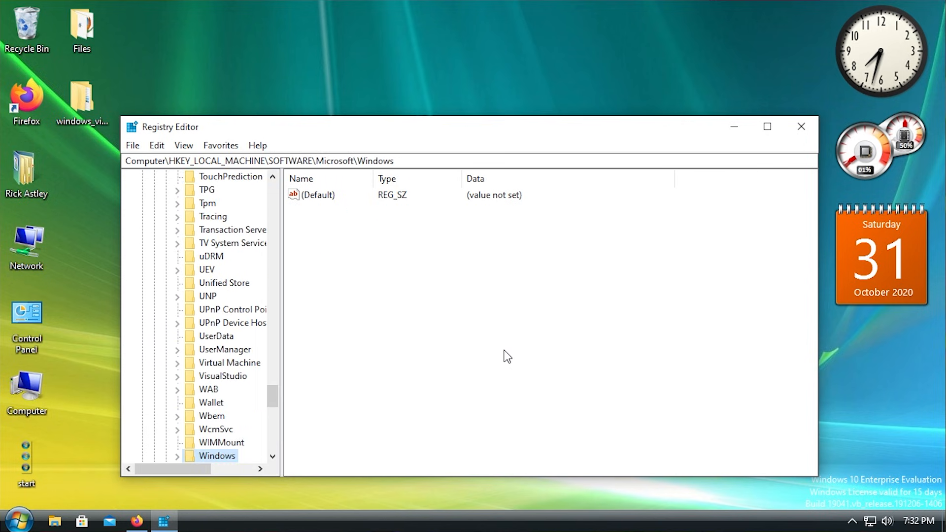
key(Right)
text(cu)
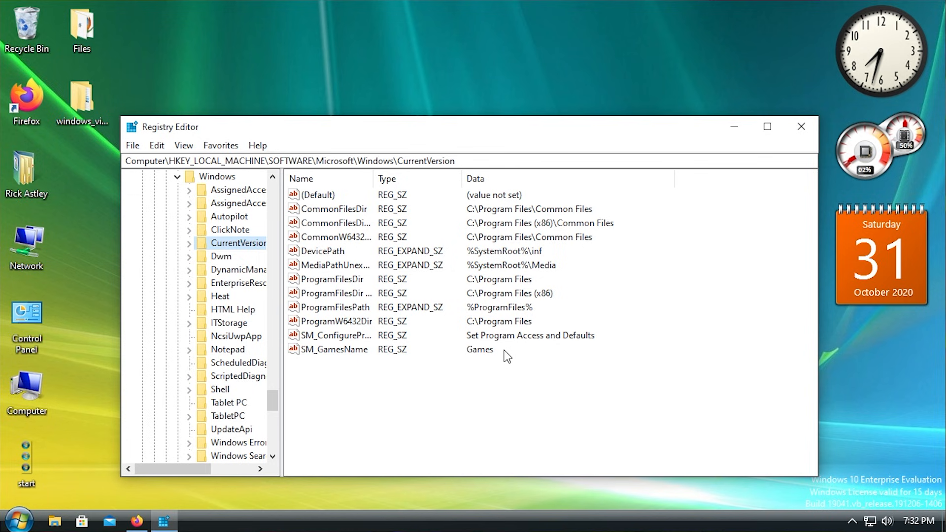
key(Right)
text(ex)
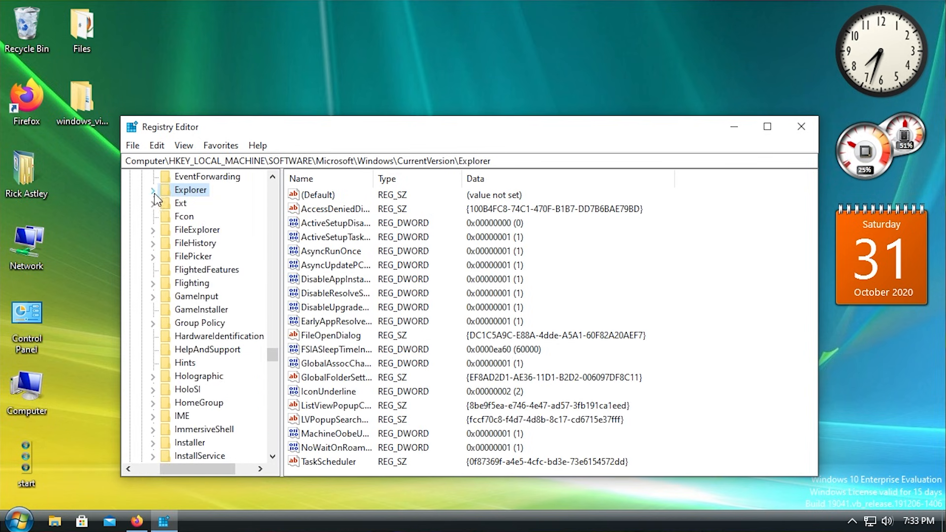
click(153, 192)
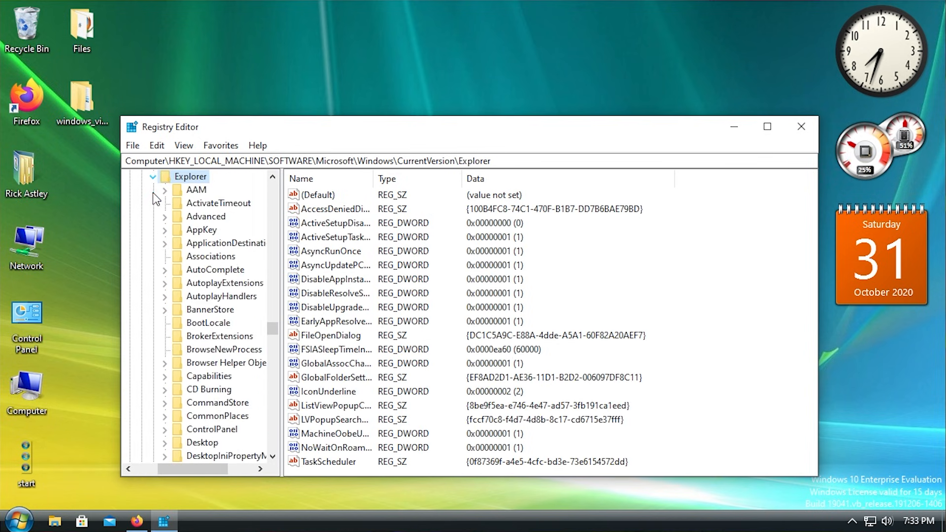
Create a new key named Shell Icons under the Explorer key
right_click(187, 176)
mouse_move(224, 199)
click(407, 202)
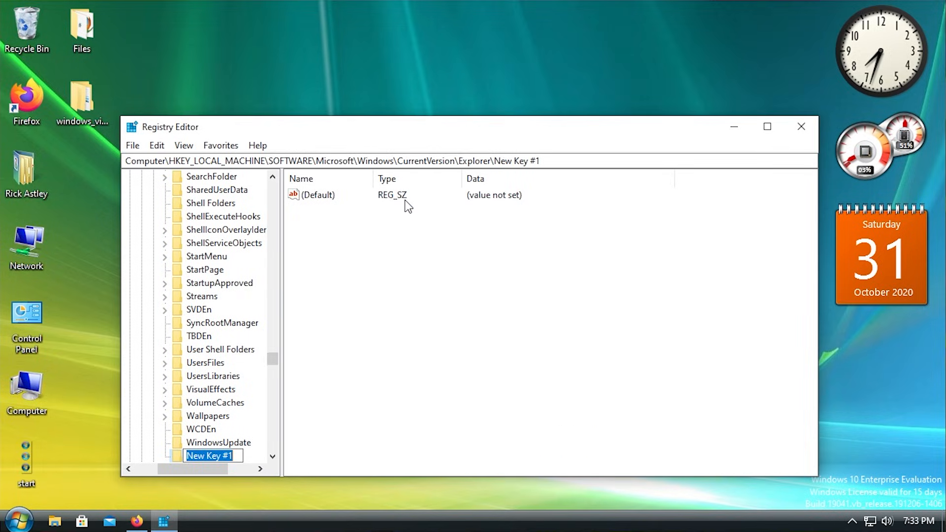
text(Shell Icons)
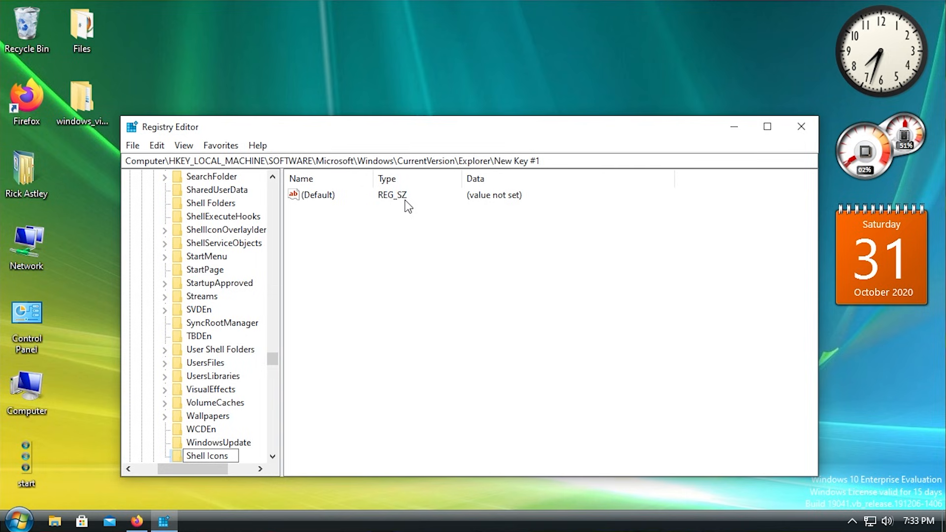
key(Return)
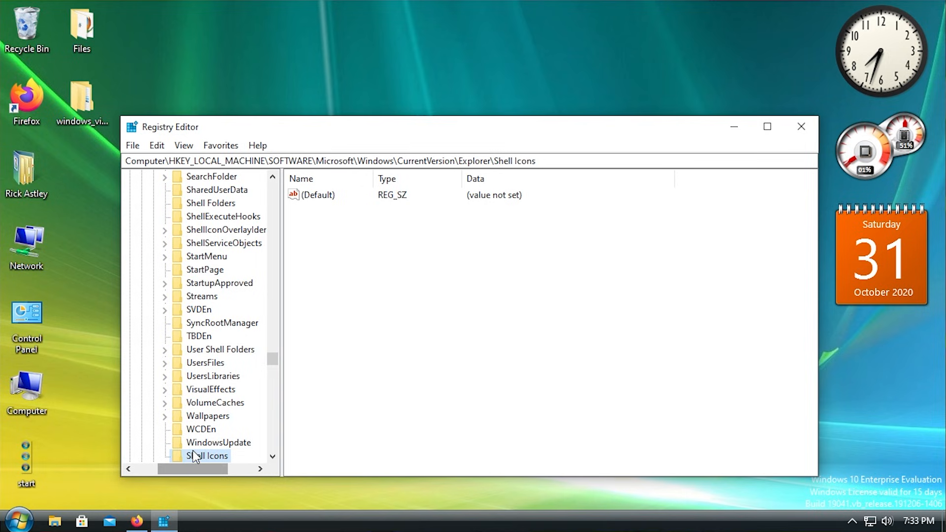
click(381, 262)
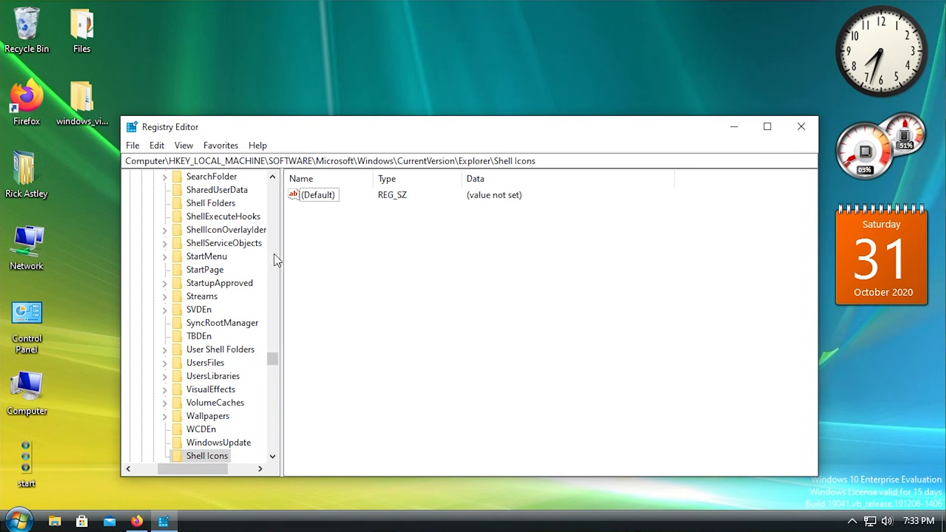
Add two string values named 3 and 4 to the Shell Icons key
right_click(303, 220)
mouse_move(315, 226)
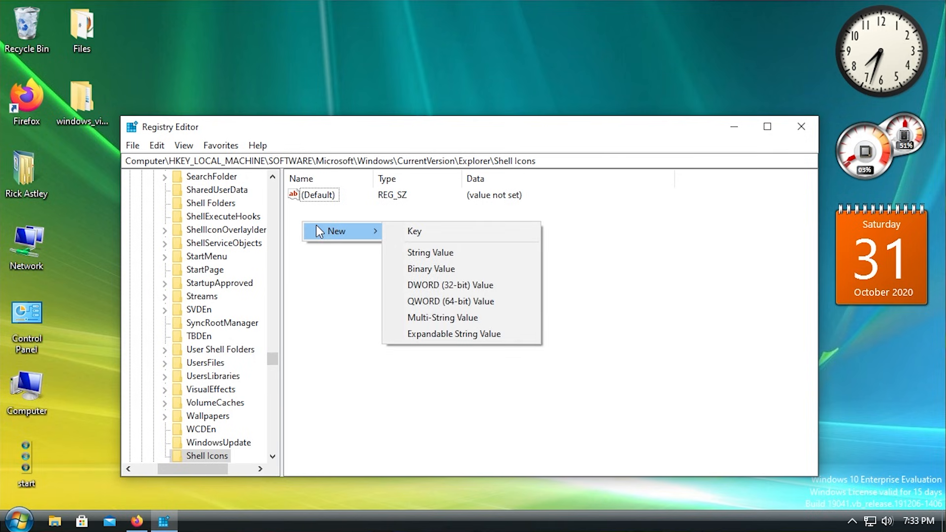
click(435, 253)
text(3)
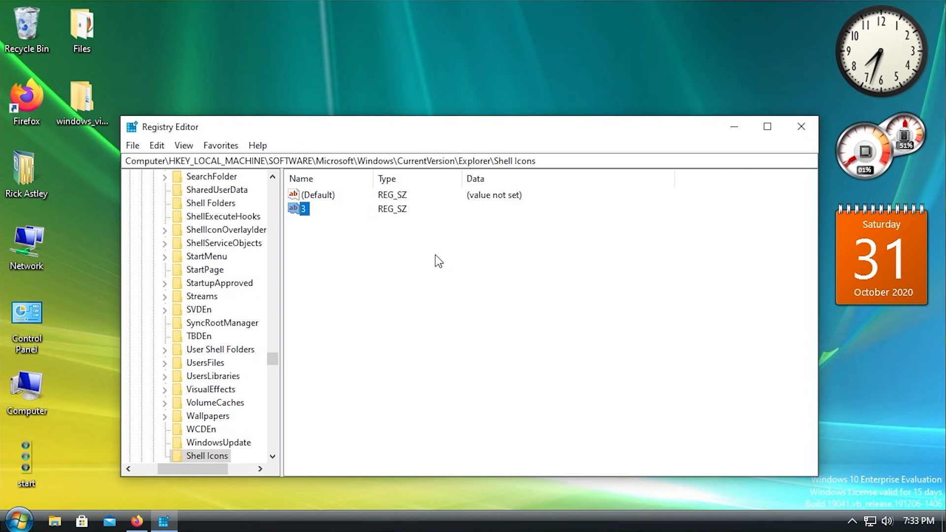
right_click(435, 256)
mouse_move(473, 264)
click(587, 282)
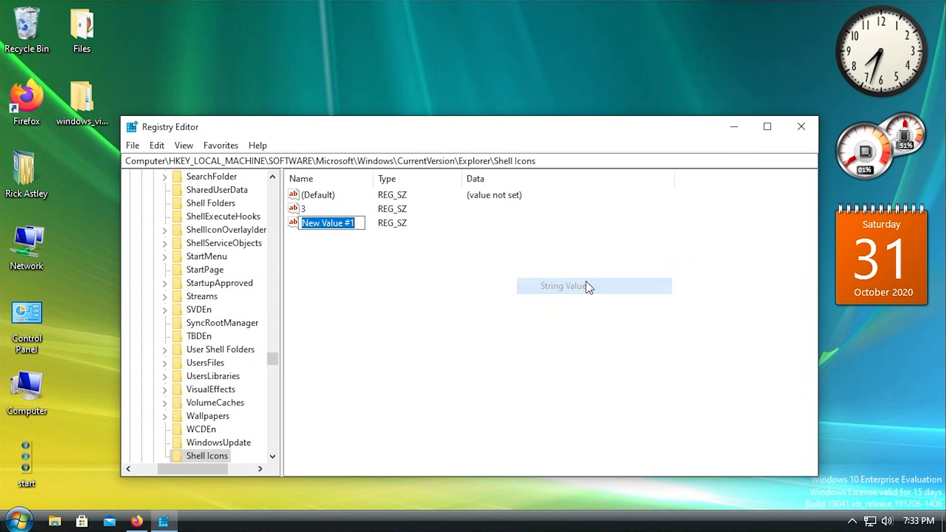
text(4)
key(Return)
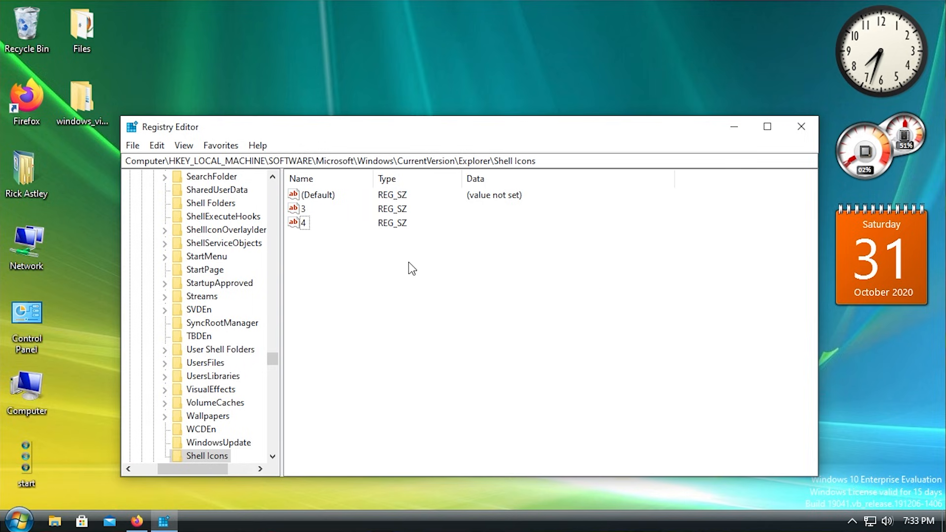
Open the Folders directory of the desktop's Windows Vista icon pack and select the yellow Folder079 icon
double_click(82, 101)
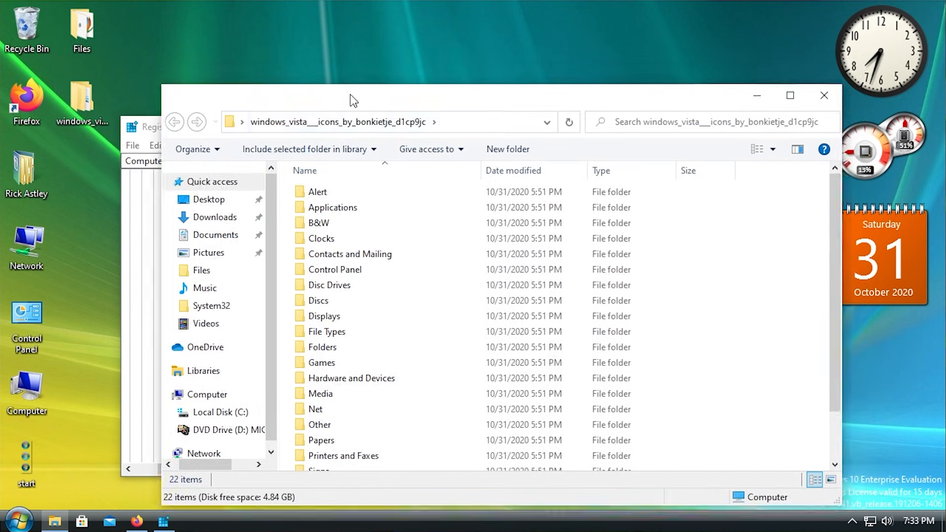
drag(353, 100, 380, 95)
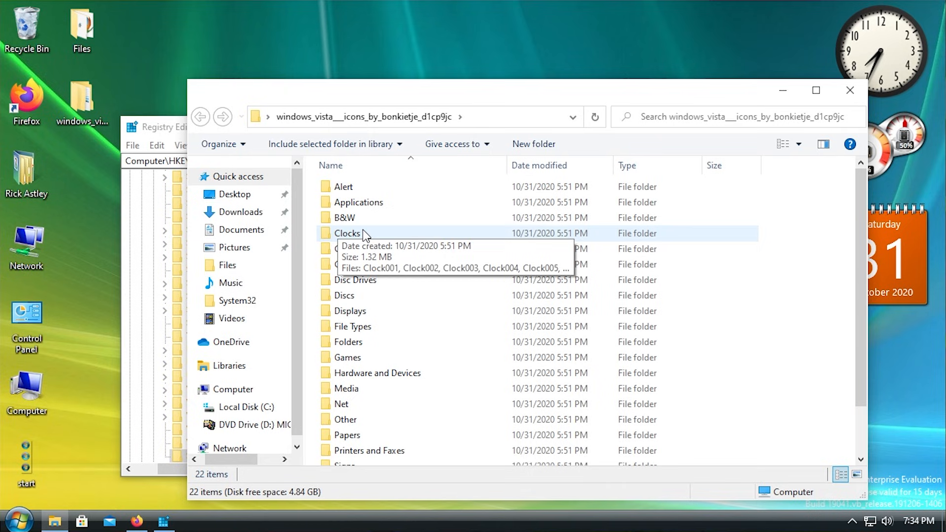
double_click(362, 342)
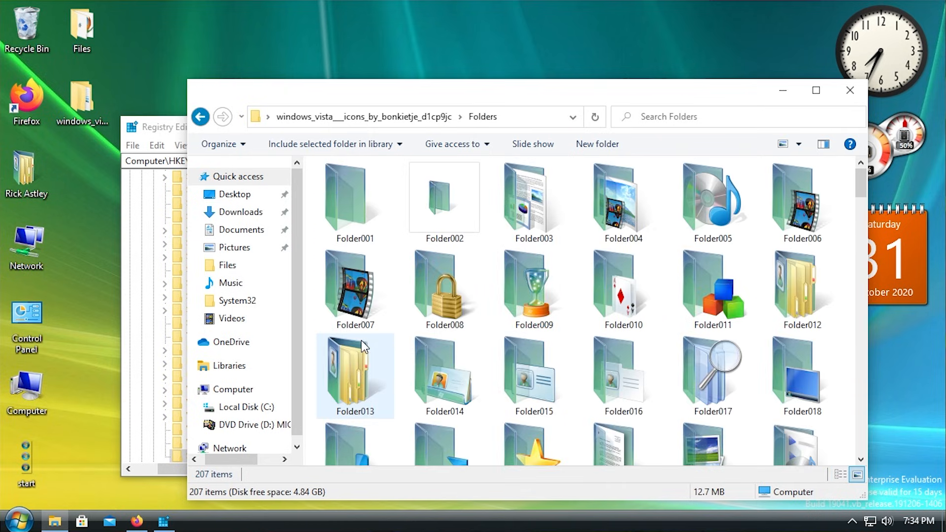
scroll(523, 247, down, 8)
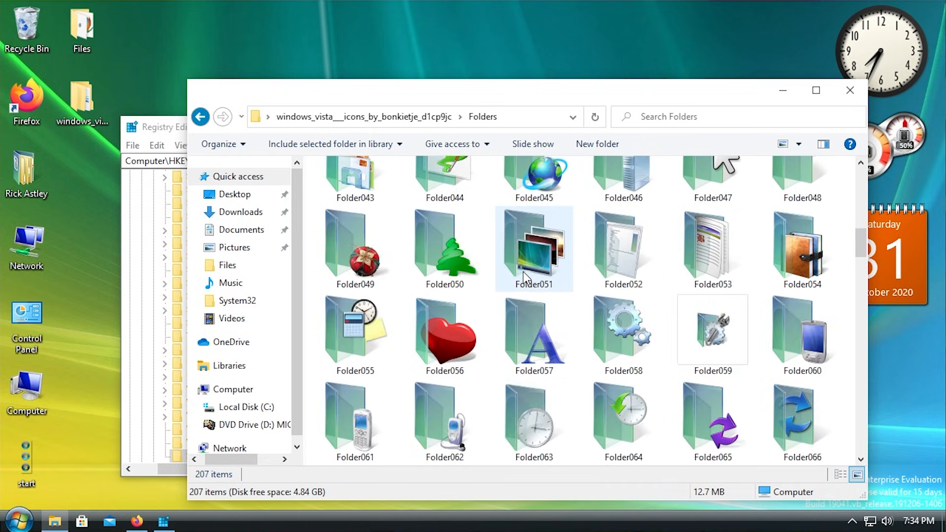
scroll(525, 278, down, 6)
scroll(620, 356, up, 2)
click(380, 306)
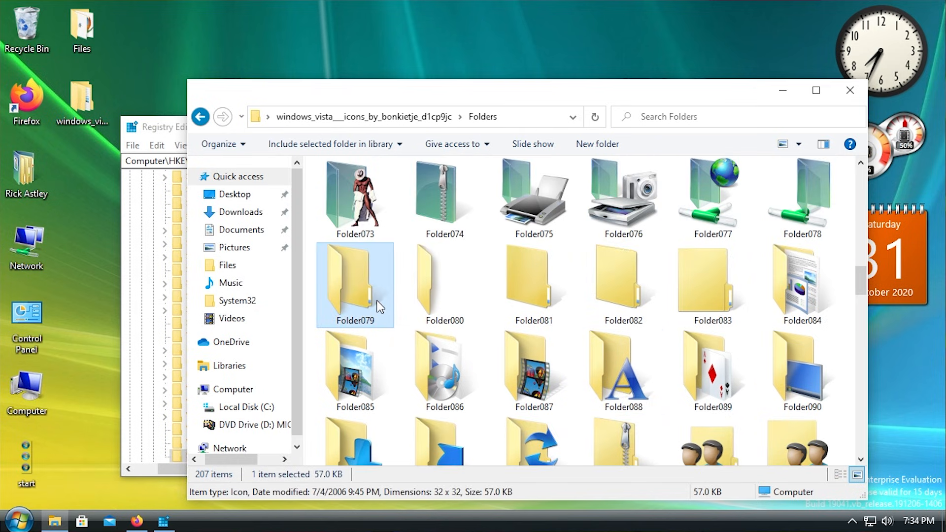
Check the file type and location of Folder079 in its properties and close them
right_click(369, 294)
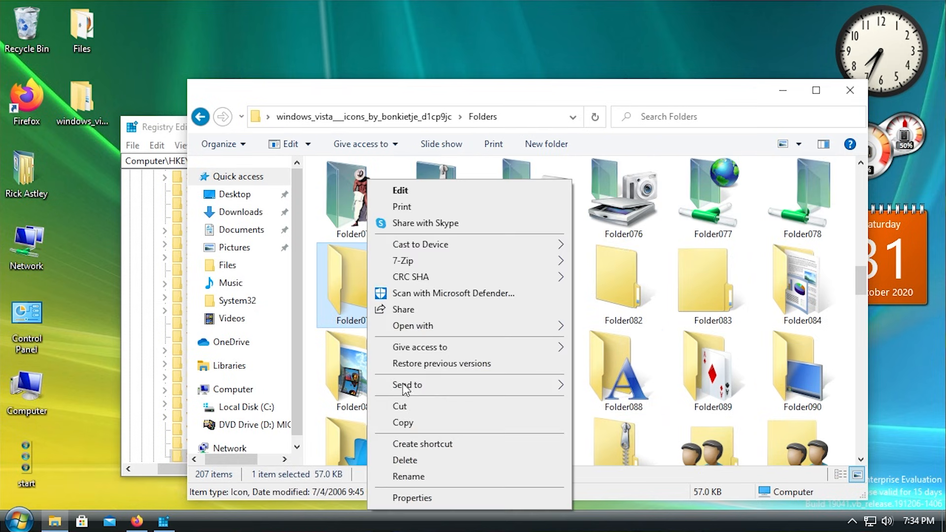
click(414, 499)
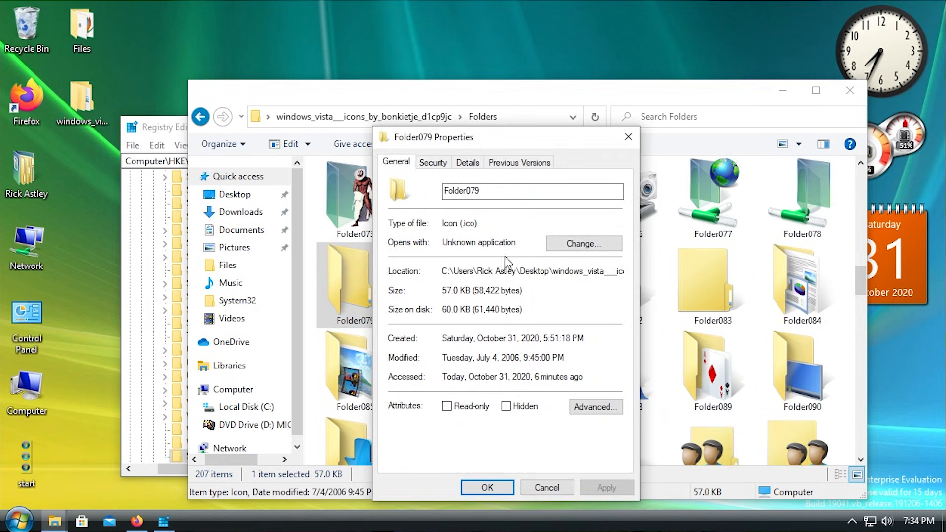
click(628, 136)
Set the data of string value 3 to the full path of Folder079.ico in the icon pack's Folders directory
click(532, 117)
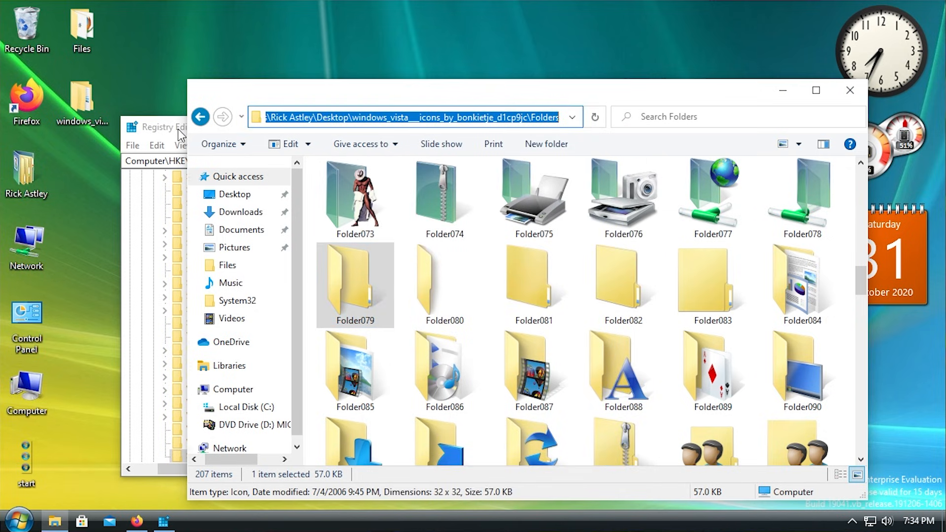
drag(173, 126, 70, 277)
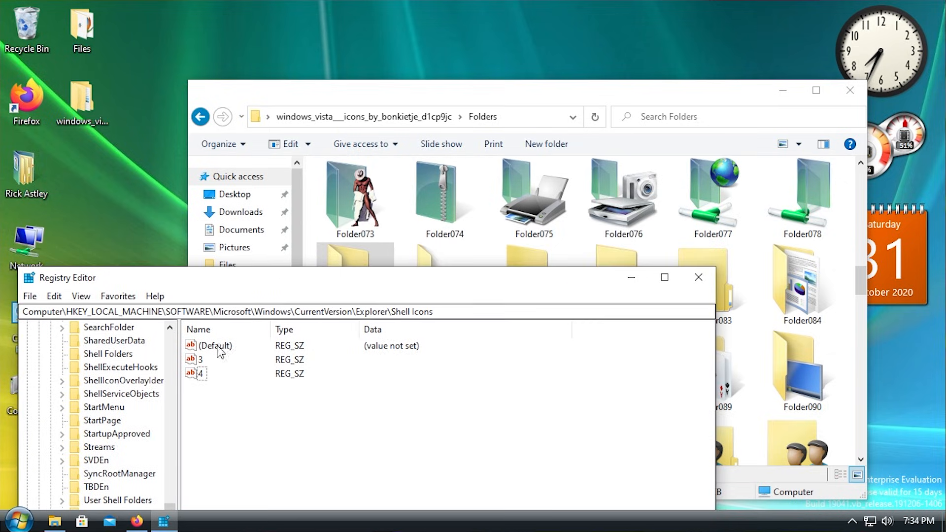
double_click(194, 360)
text(C:\Users\Rick Astley\Desktop\windows_vista___icons_by_bonkietje_d1cp9jc\Folders)
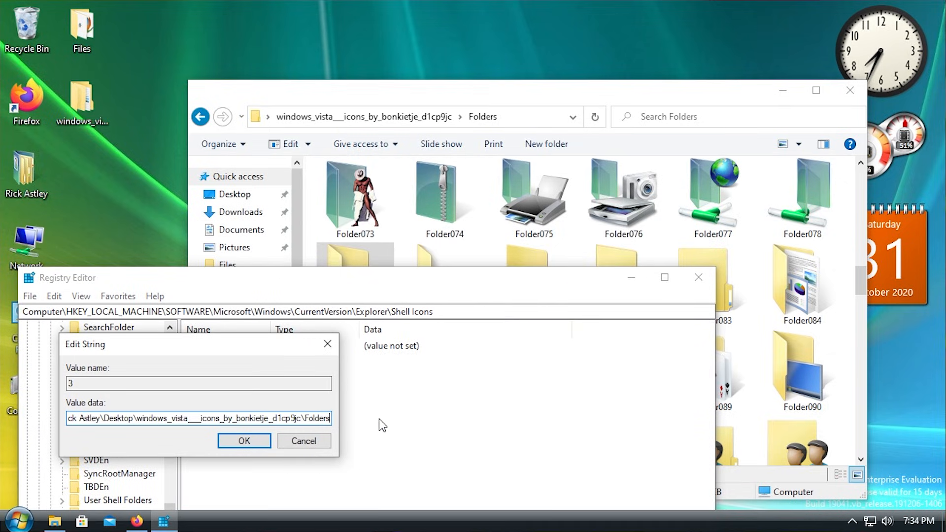
text(\)
text(Folder)
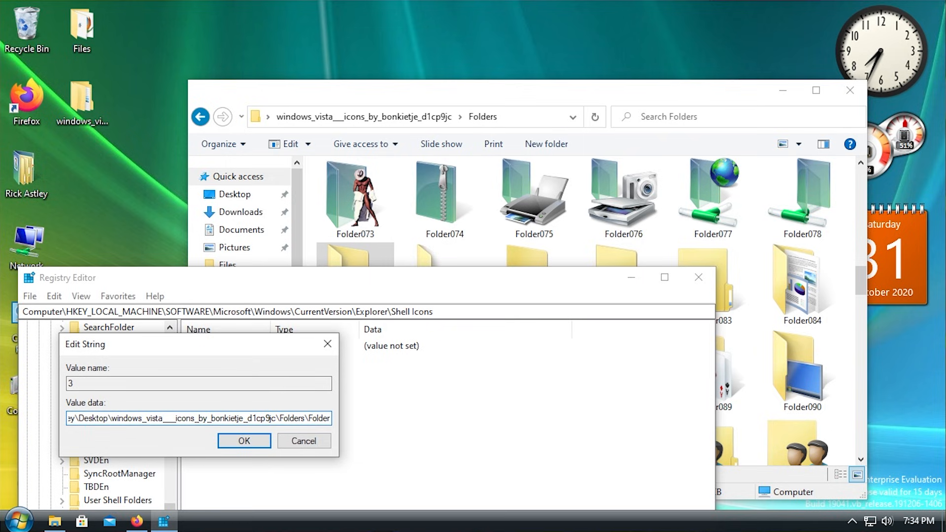
text(079.ico)
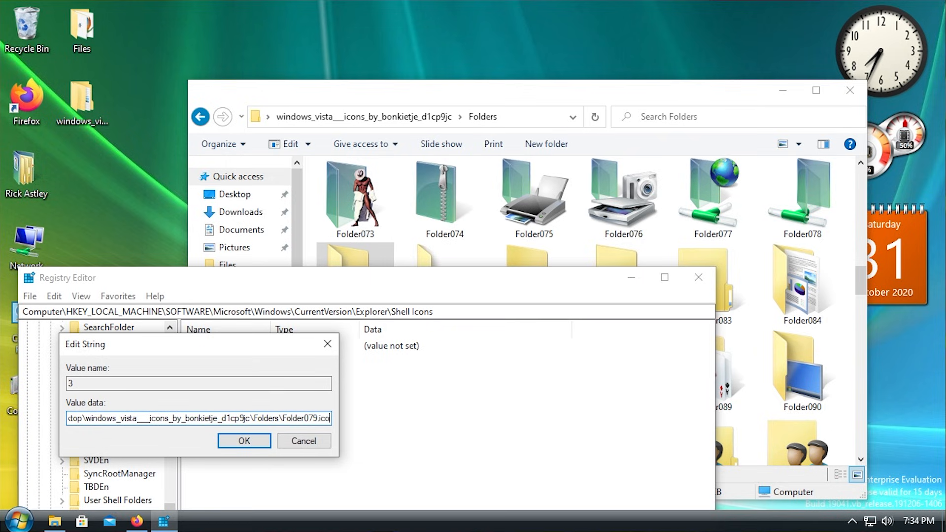
key(ctrl+a)
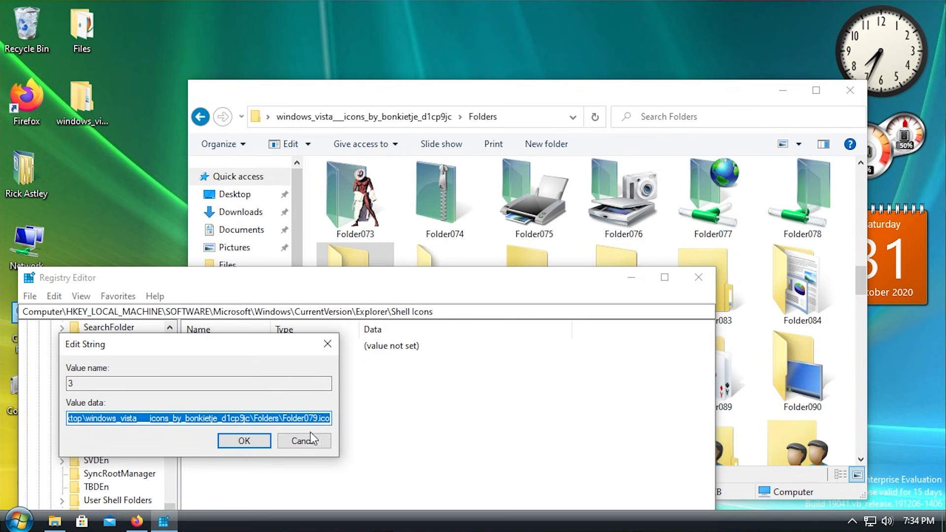
click(244, 441)
Set the data of string value 4 to the same full path of the Vista folder icon file
double_click(195, 376)
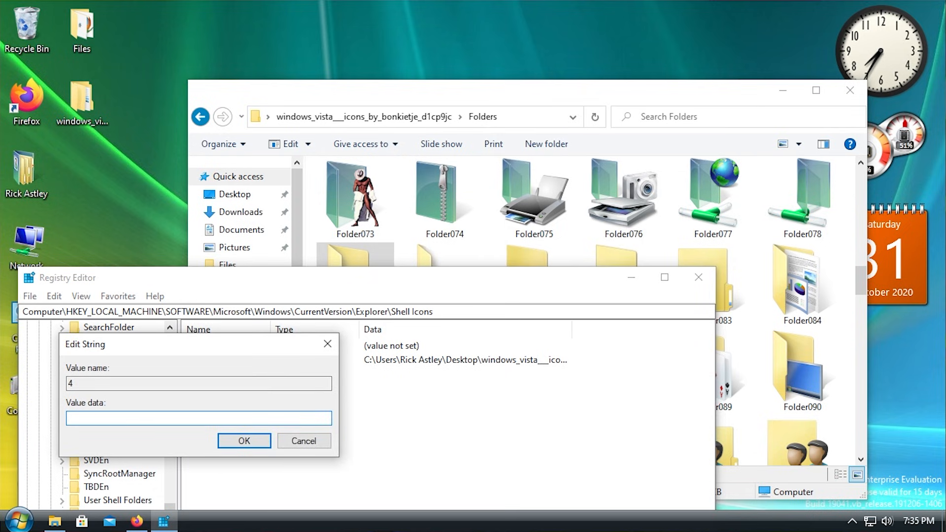
text(C:\Users\Rick Astley\Desktop\windows_vista__icons_by_bonkietje_d1cp9jc\Folders\Folder075.ico)
click(244, 441)
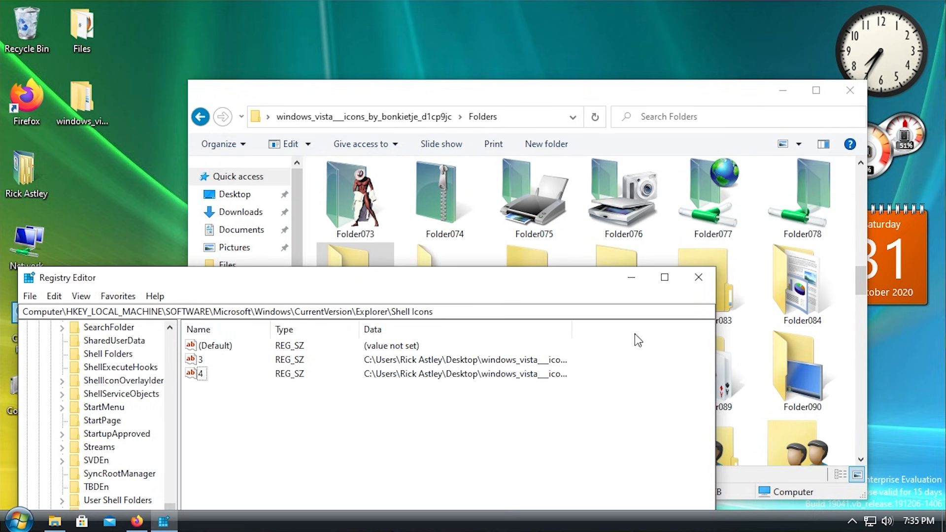
Close the Registry Editor and the icon folder, and open Task Manager to restart Windows Explorer
click(699, 277)
click(850, 90)
right_click(310, 529)
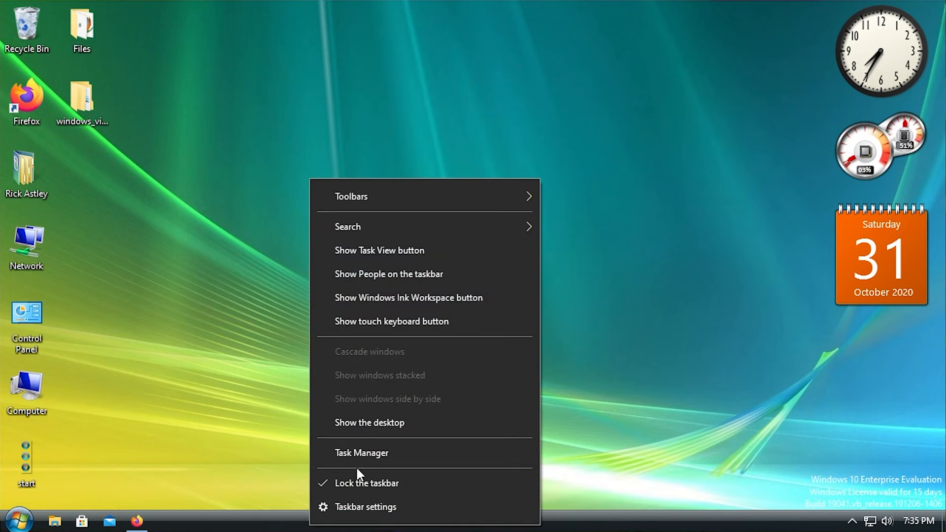
click(357, 458)
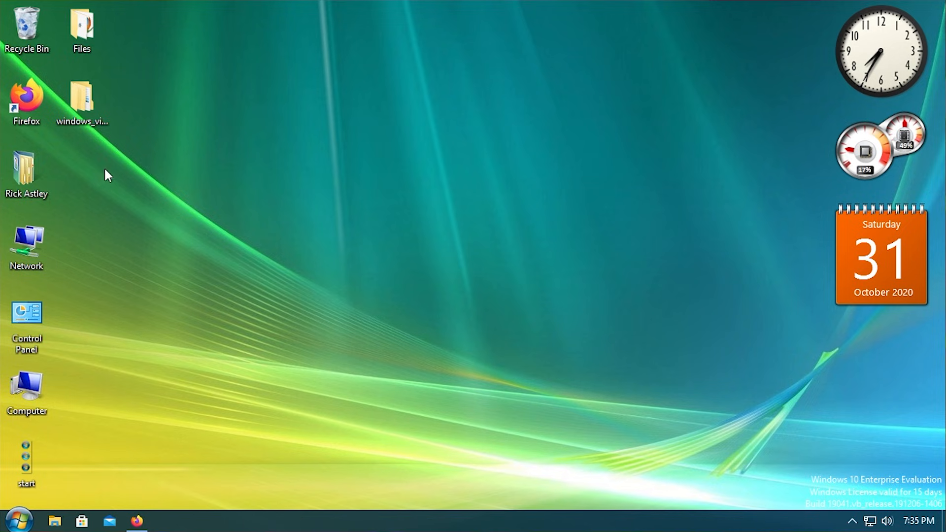
Set Open-Shell's taskbar texture to the Vista taskbar image inside the desktop's Files folder and apply the settings
right_click(25, 520)
click(63, 477)
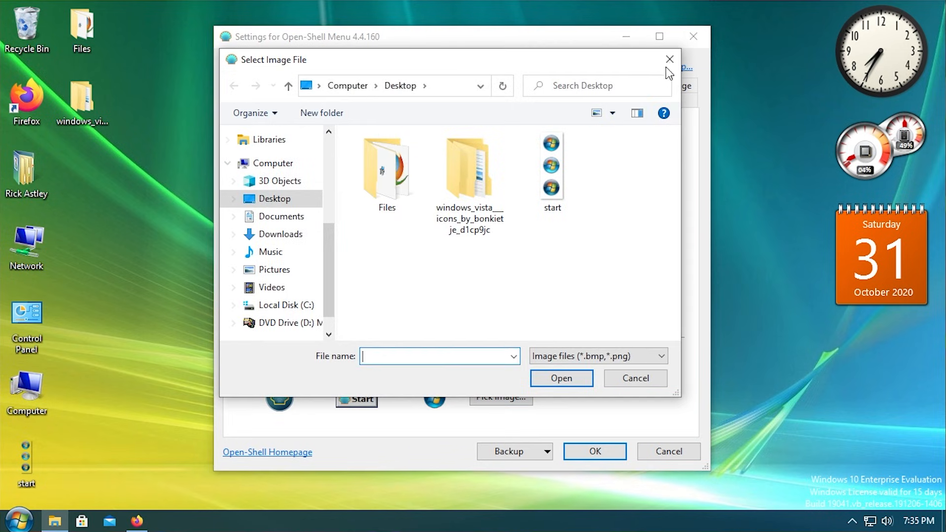
click(667, 66)
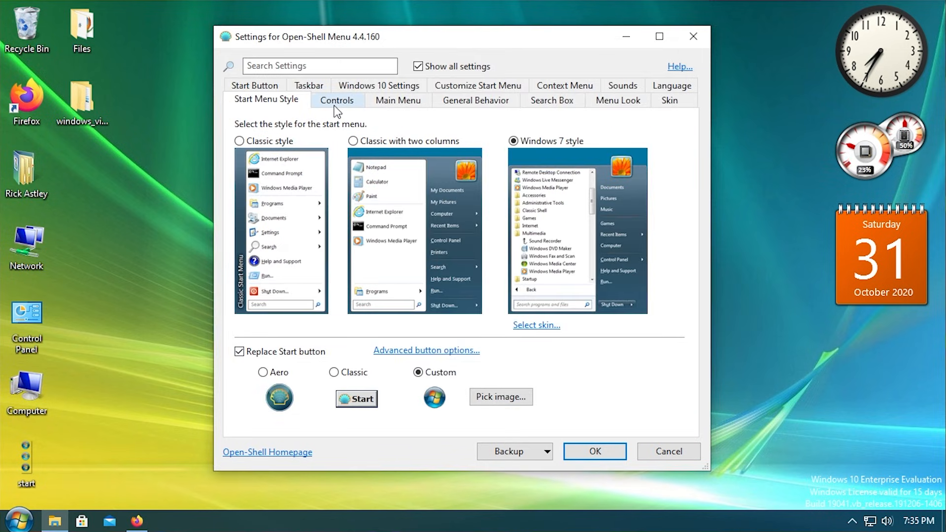
click(309, 85)
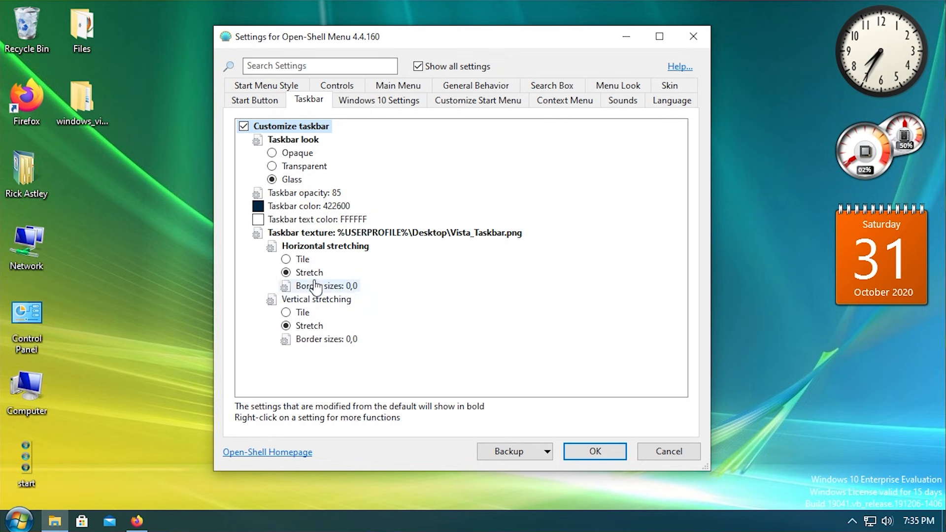
double_click(328, 234)
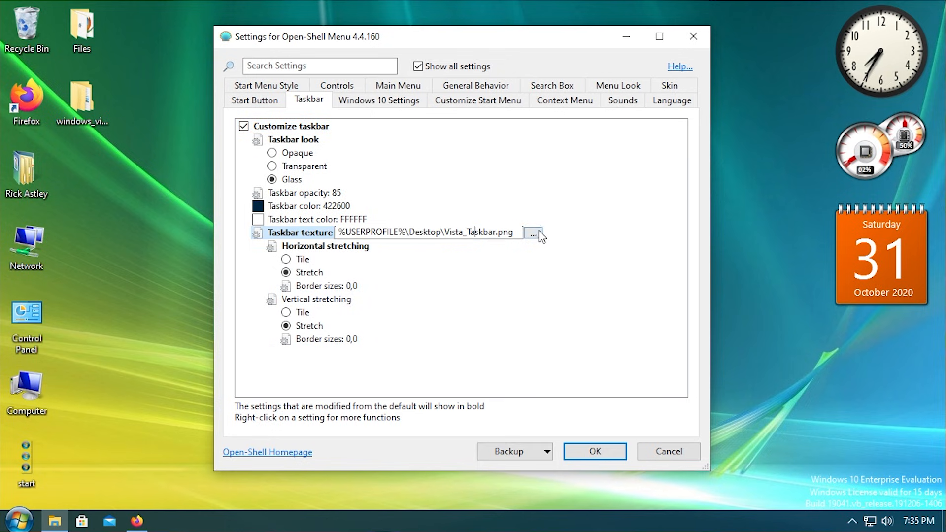
click(534, 234)
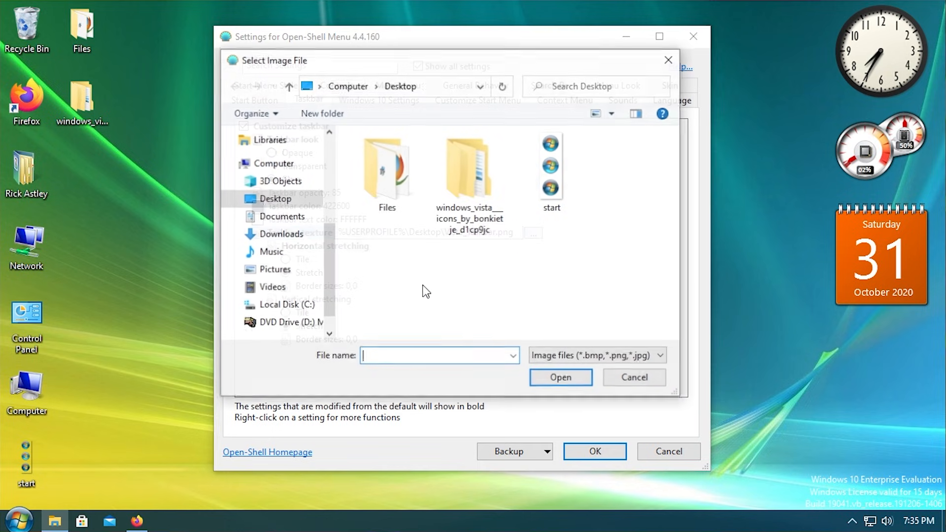
double_click(403, 181)
double_click(404, 233)
click(595, 451)
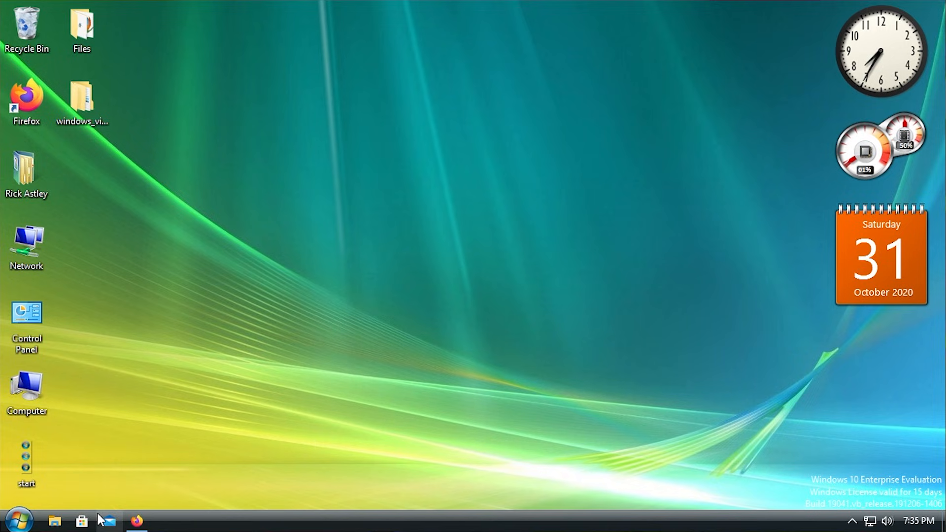
Open Local Disk (C:) from Computer and examine the icons of its folders
double_click(36, 389)
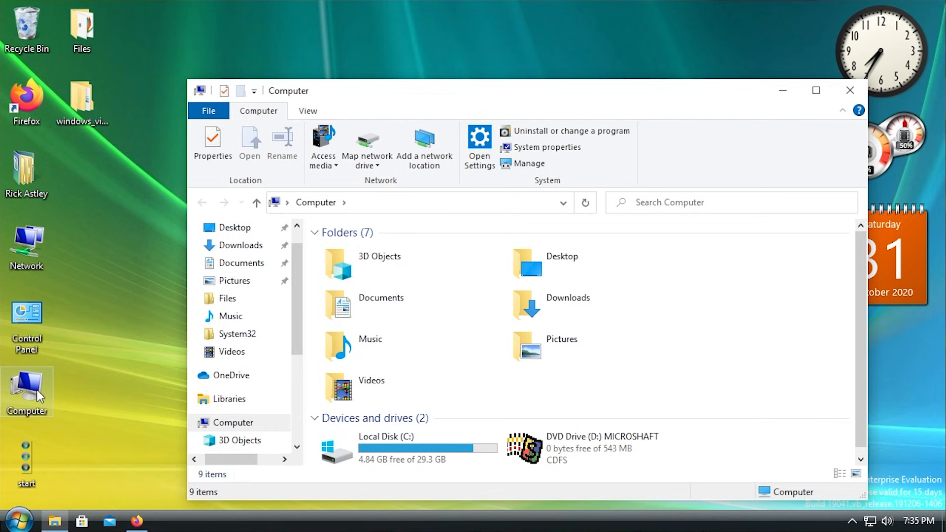
double_click(400, 451)
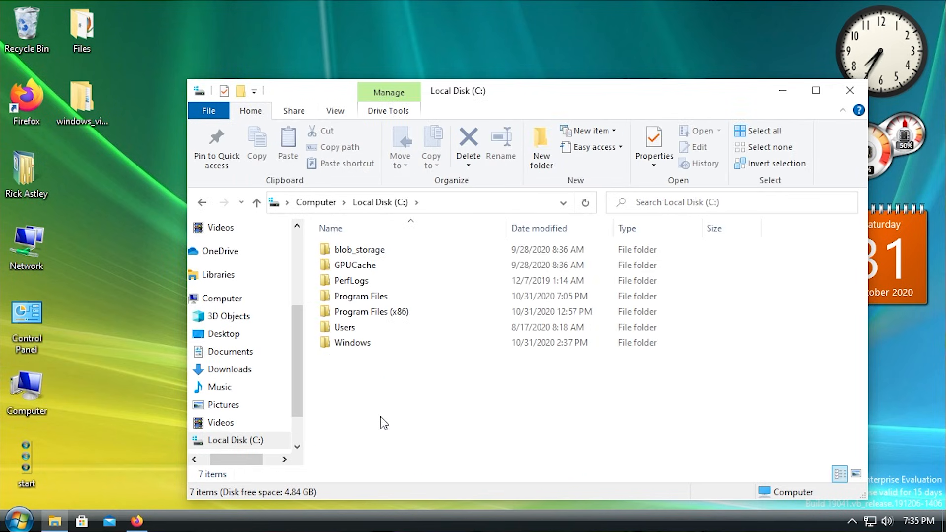
drag(380, 416, 313, 246)
click(313, 247)
click(329, 253)
click(331, 266)
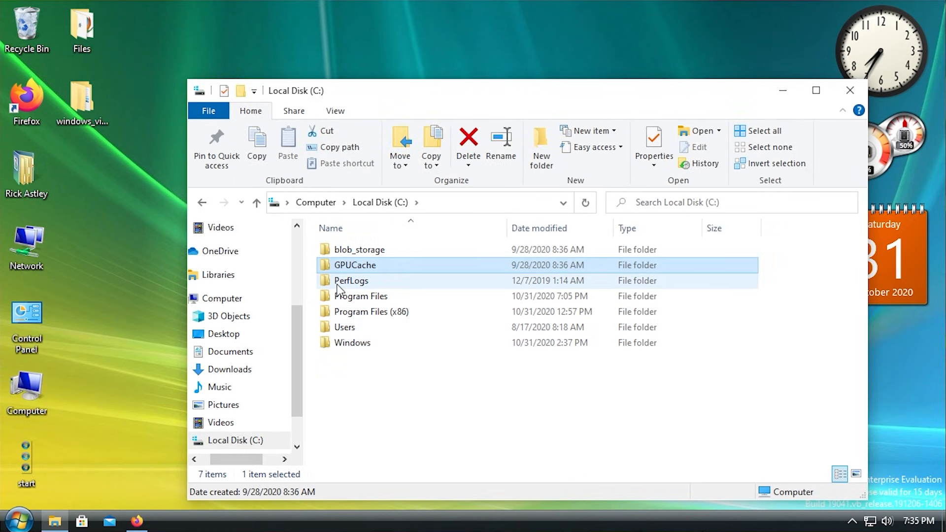
click(336, 282)
click(340, 298)
click(381, 371)
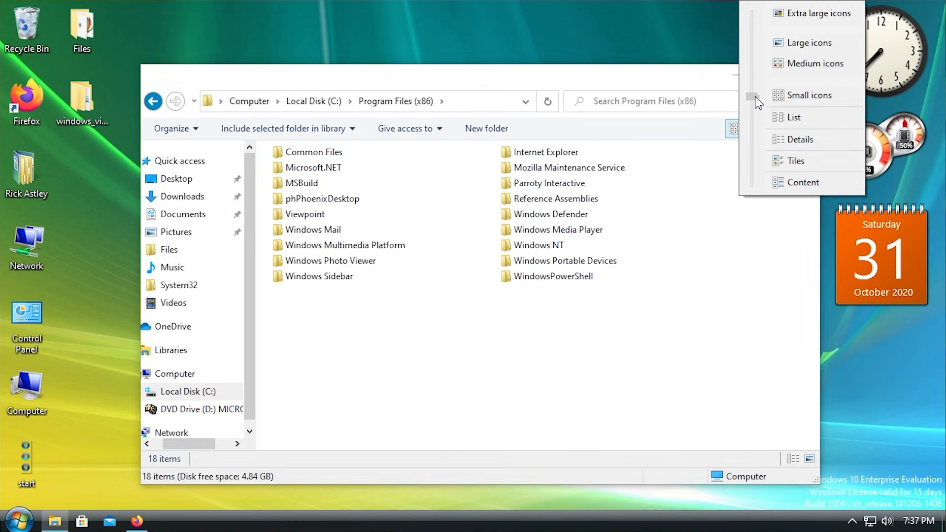
Compare the folder icons in Program Files (x86) in Extra large icons, Small icons and List views, and close the window
drag(755, 98, 753, 22)
click(481, 276)
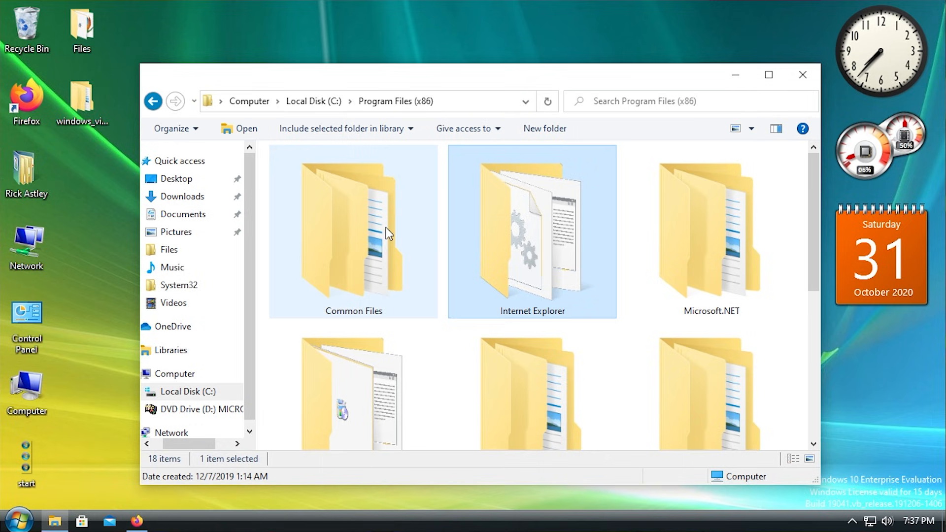
click(752, 129)
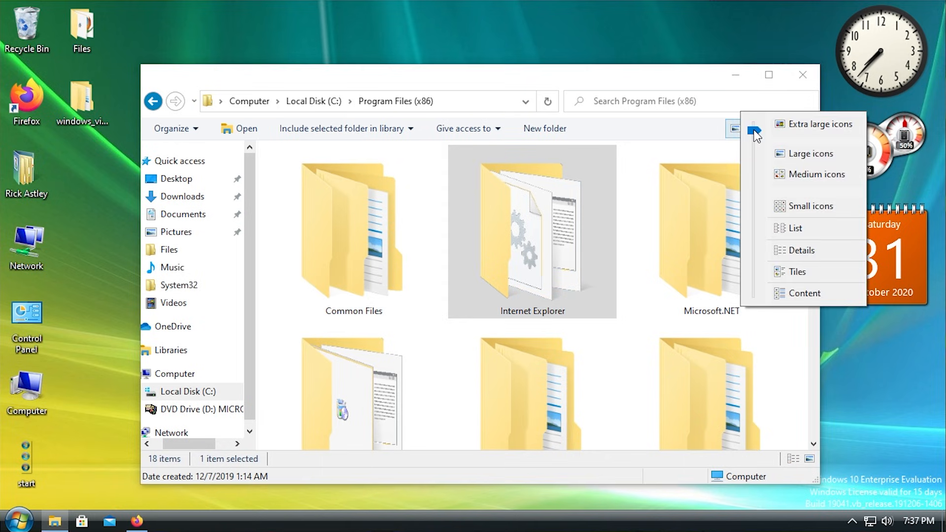
drag(755, 132, 761, 209)
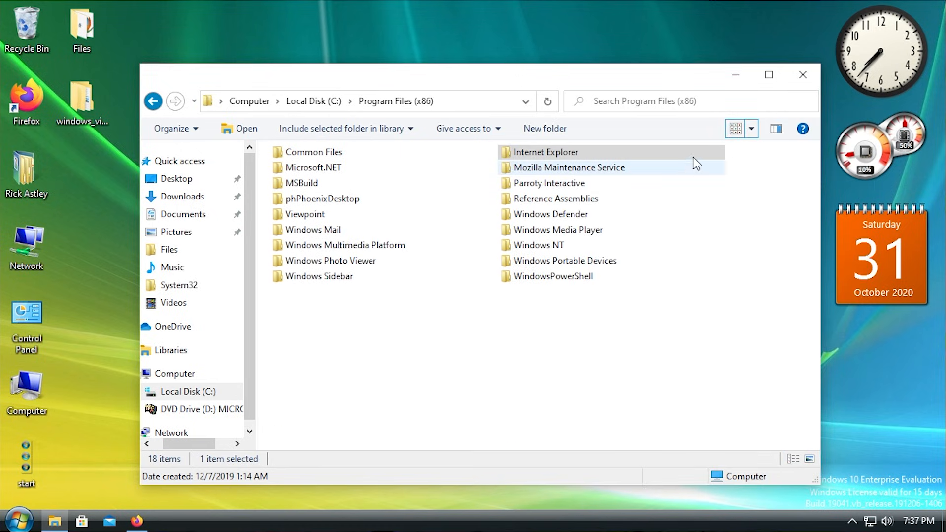
click(749, 130)
drag(757, 131, 770, 155)
click(607, 302)
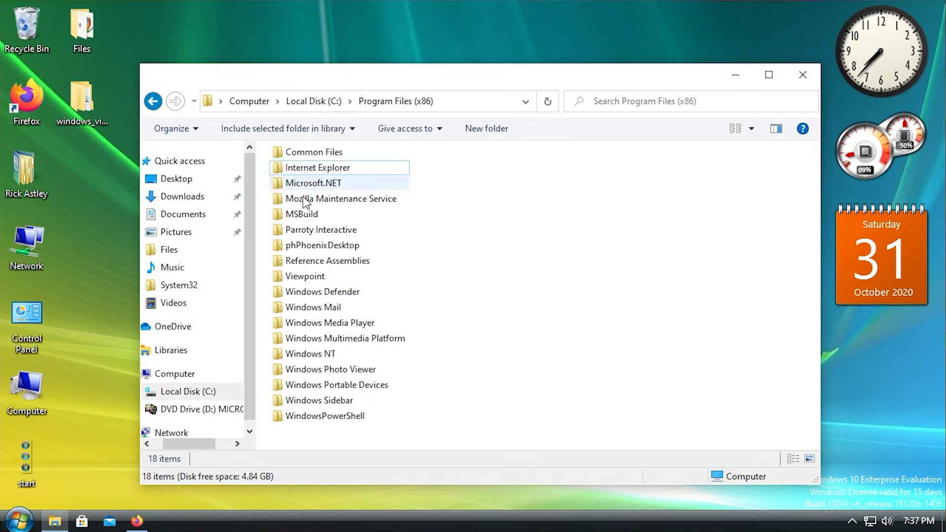
click(305, 280)
click(403, 229)
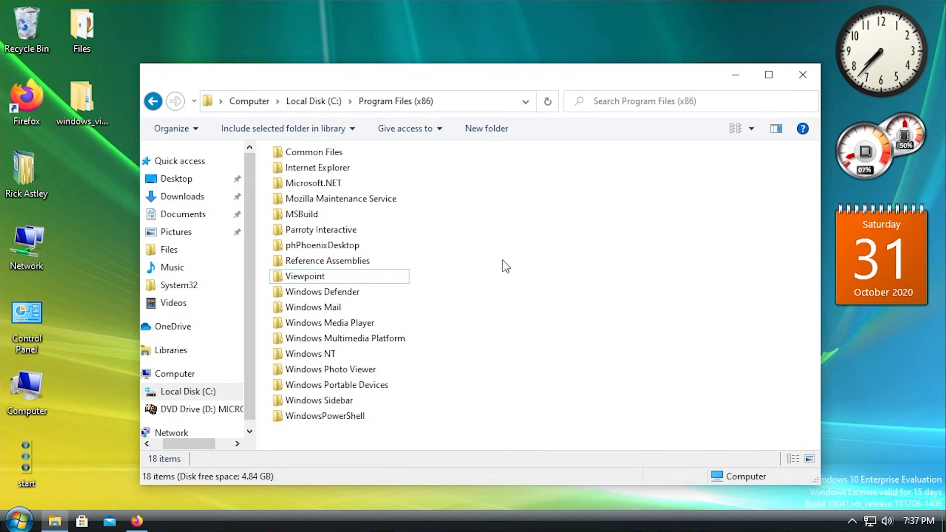
click(807, 70)
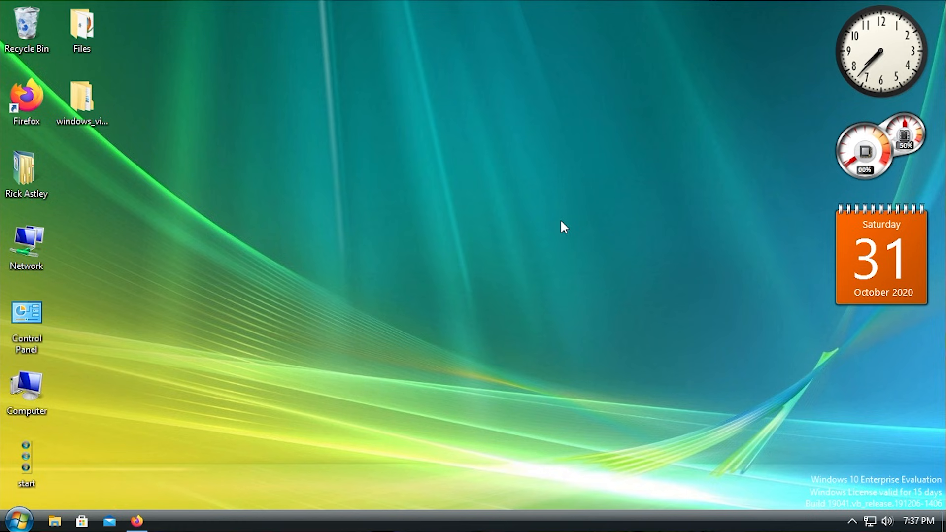
Close Firefox and unpin File Explorer, Microsoft Store and Mail from the taskbar
click(145, 517)
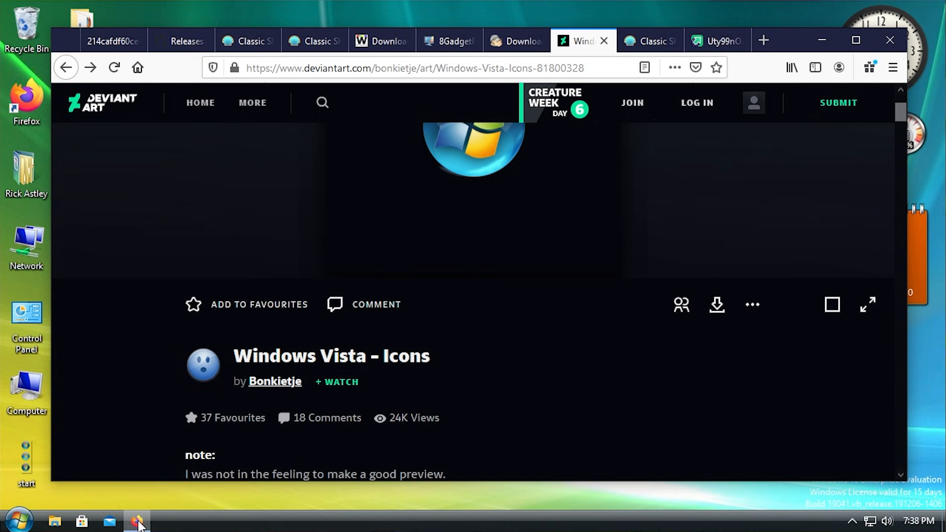
click(890, 40)
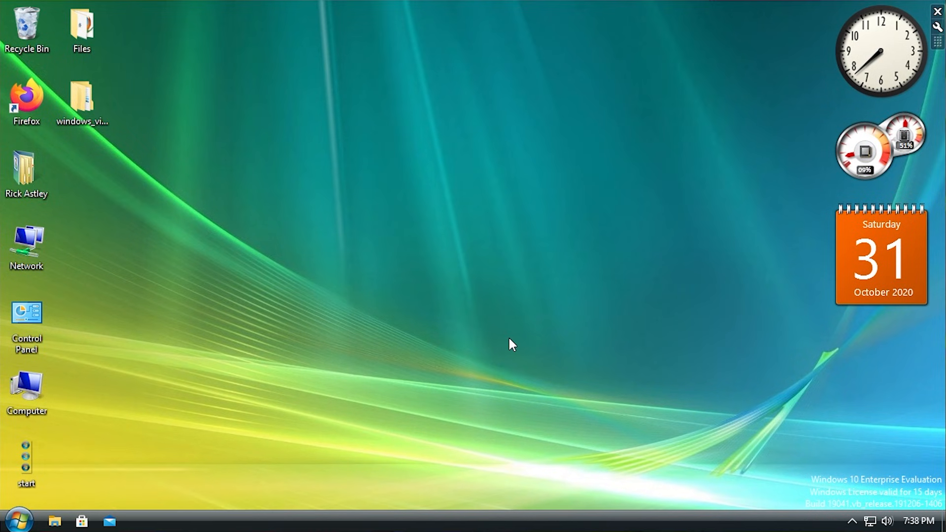
right_click(56, 522)
click(64, 493)
right_click(61, 523)
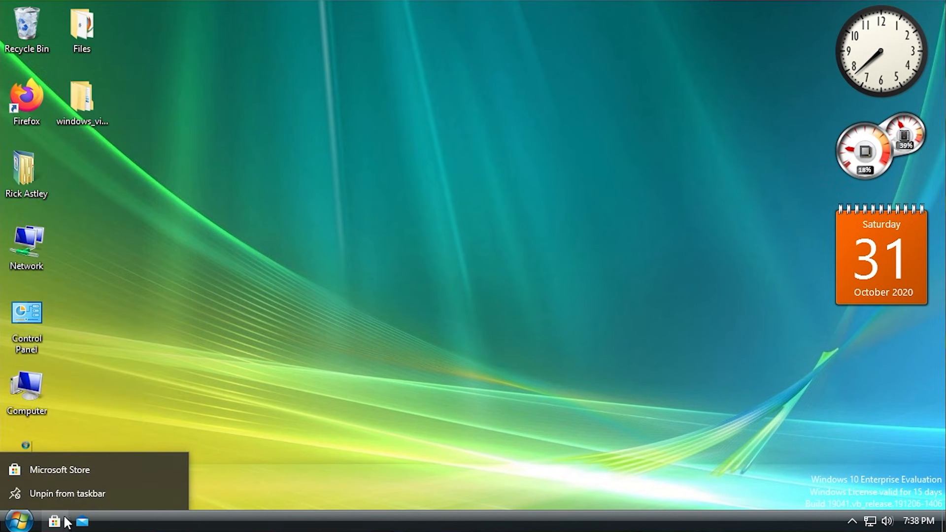
click(69, 493)
right_click(56, 522)
click(70, 495)
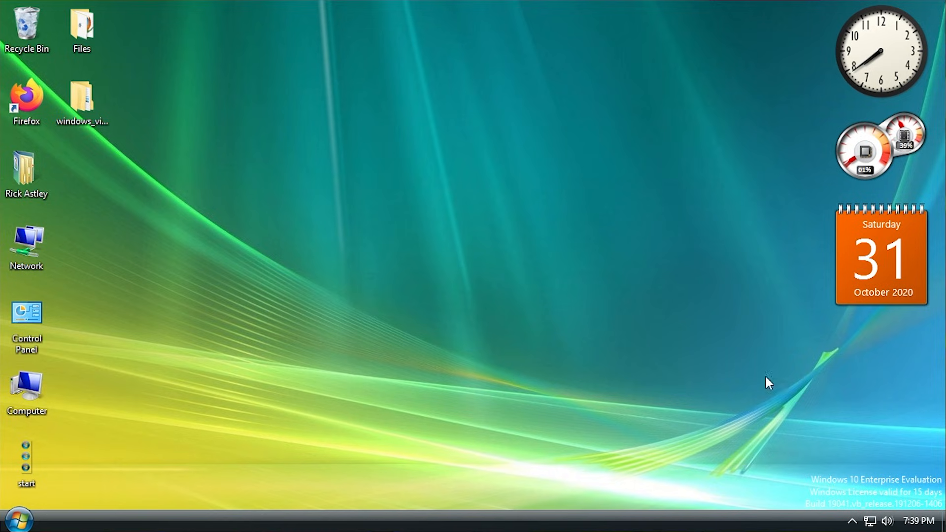
Move the network and volume icons from the notification area into the hidden icons overflow
click(852, 522)
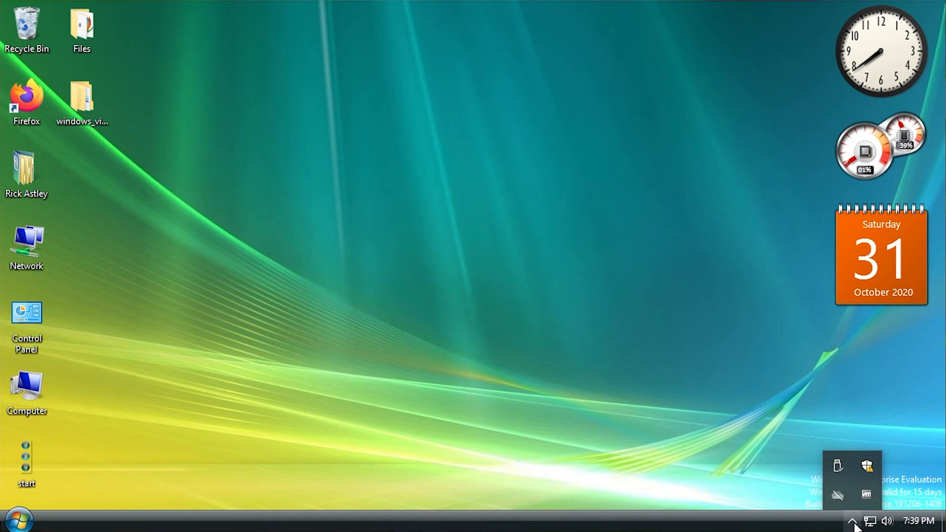
drag(870, 521, 890, 495)
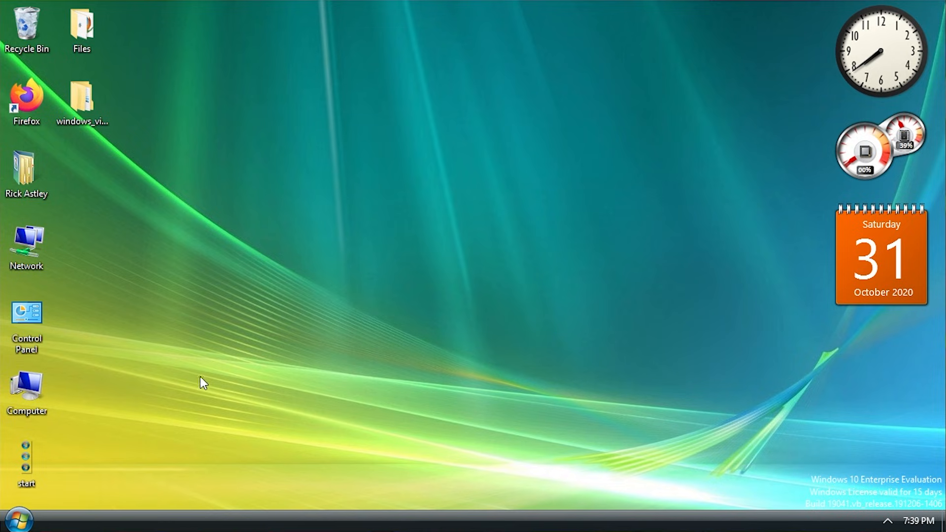
Open Computer to check the Vista-style Explorer window and its drive groups, and close it
double_click(27, 389)
drag(403, 83, 338, 70)
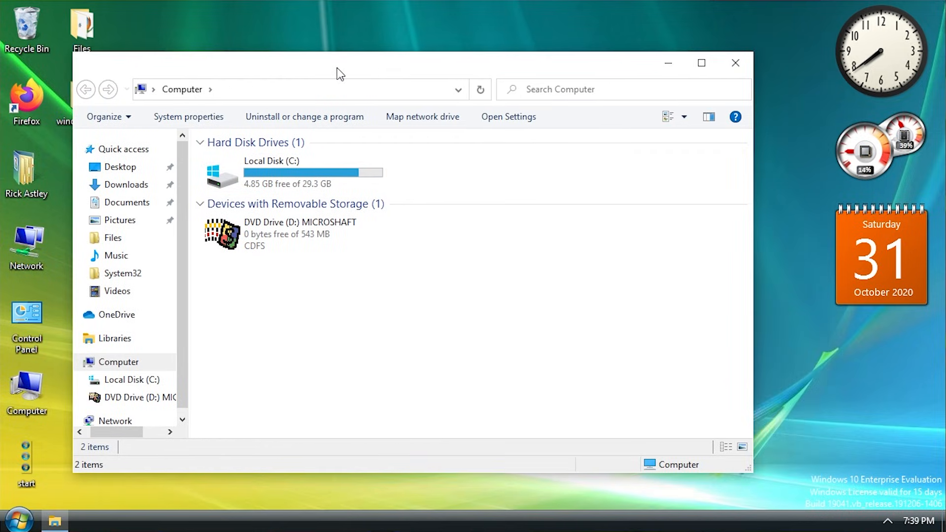
click(735, 63)
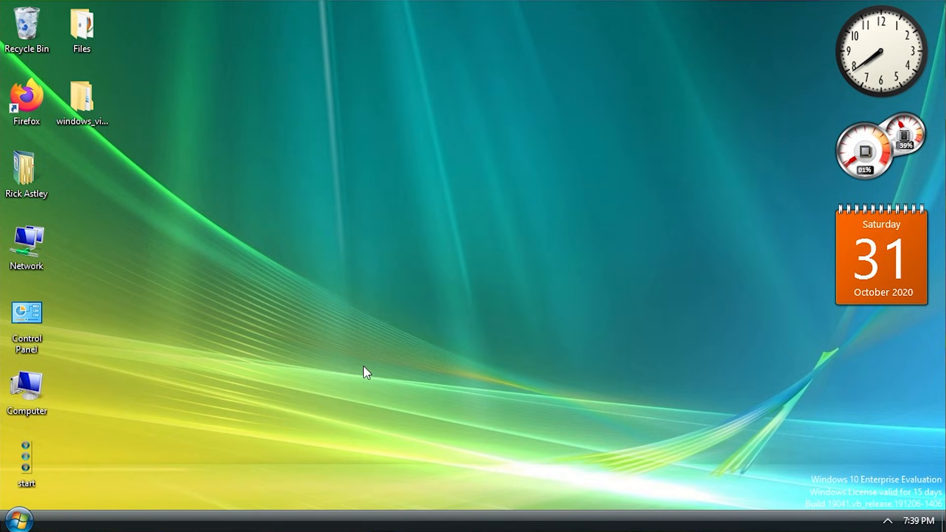